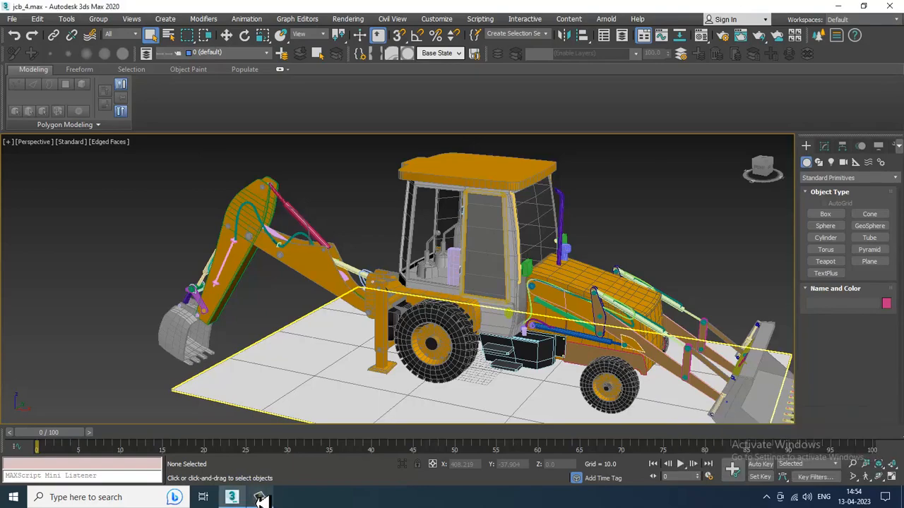
- Open the cab interior reference image operator-comfortfuel-efficiency_1050_768_v2.jpg from the JCb folder
middle_click_drag(440, 256, 494, 282, "alt")
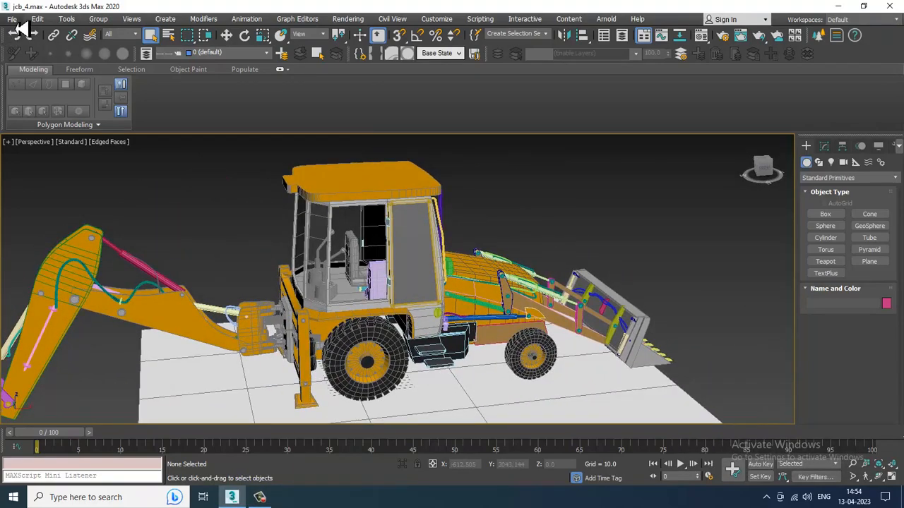
left_click(14, 19)
left_click(60, 92)
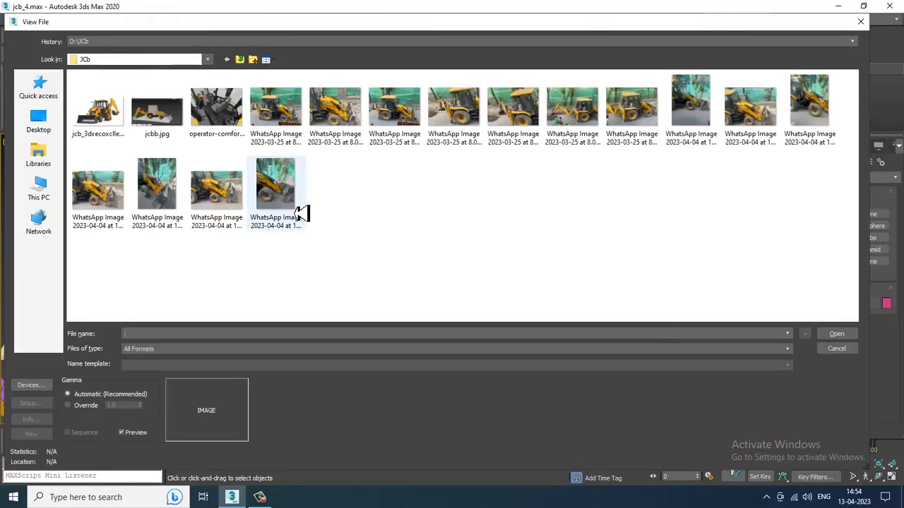
double_click(217, 106)
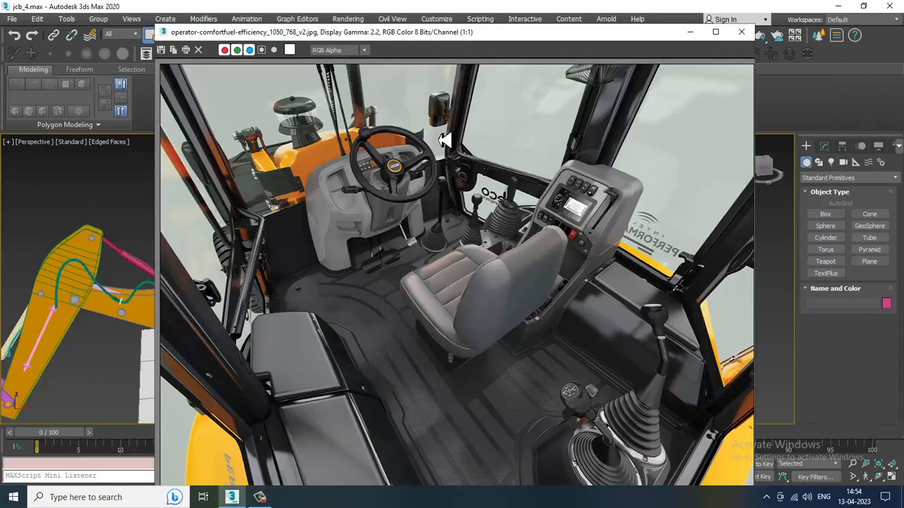
- Shrink the reference image window and place it beside the tractor model so both can be seen
double_click(505, 34)
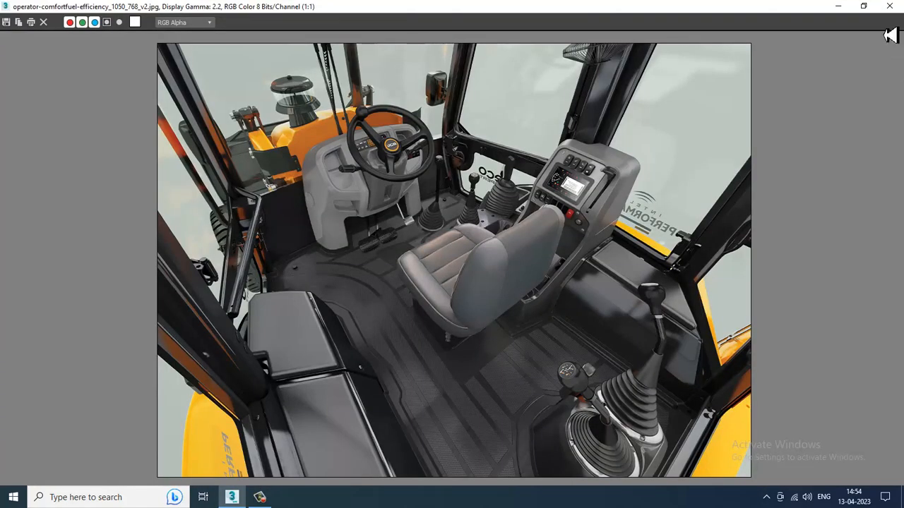
left_click(865, 7)
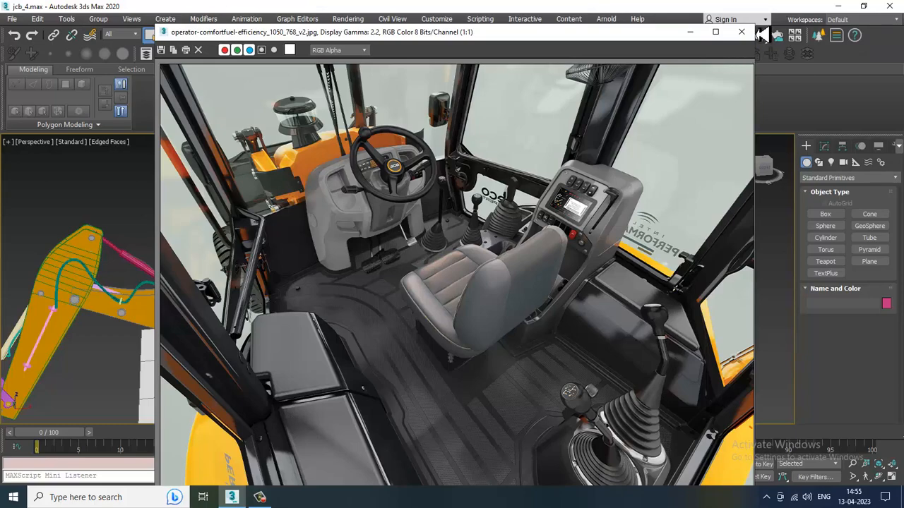
left_click_drag(754, 27, 521, 168)
left_click_drag(363, 176, 189, 98)
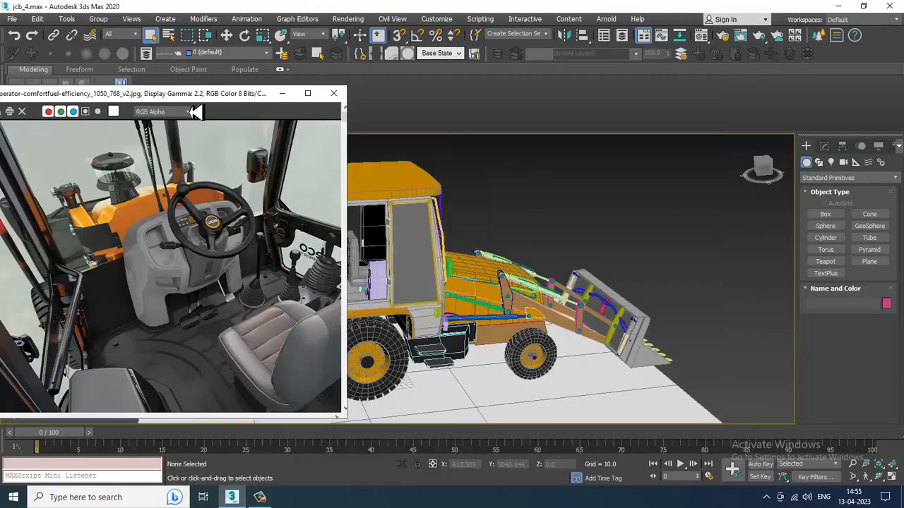
- Create a box in the Front view between the seat and the front cab frame, about 92 by 36 by 11 units
middle_click_drag(395, 325, 557, 315, "alt")
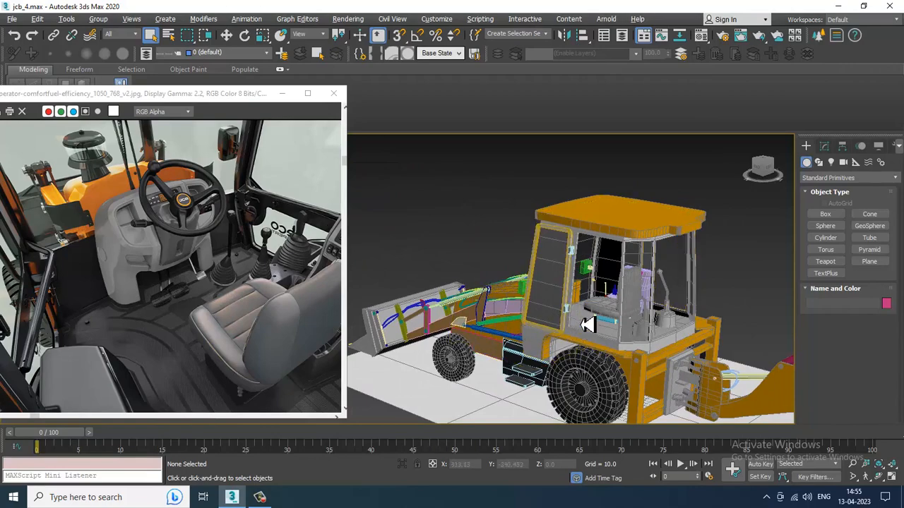
scroll(587, 324, "up", 10)
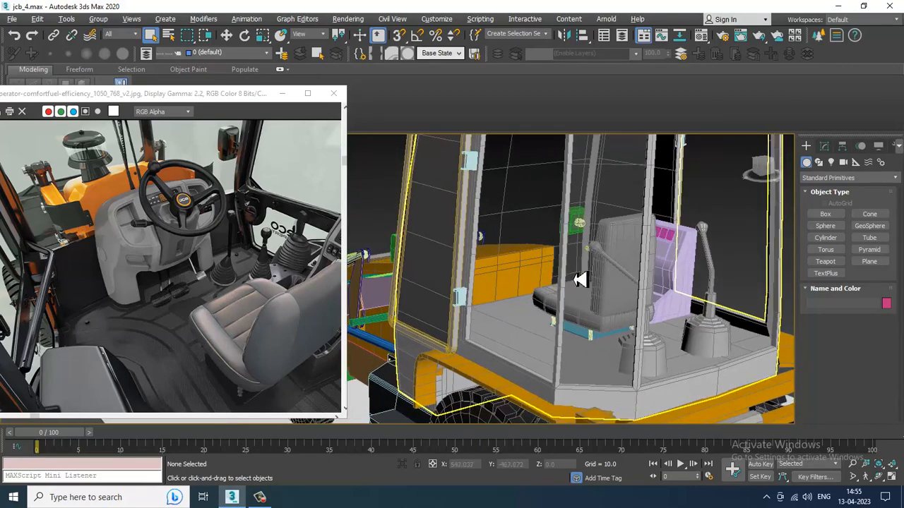
scroll(579, 281, "down", 4)
key("alt+w")
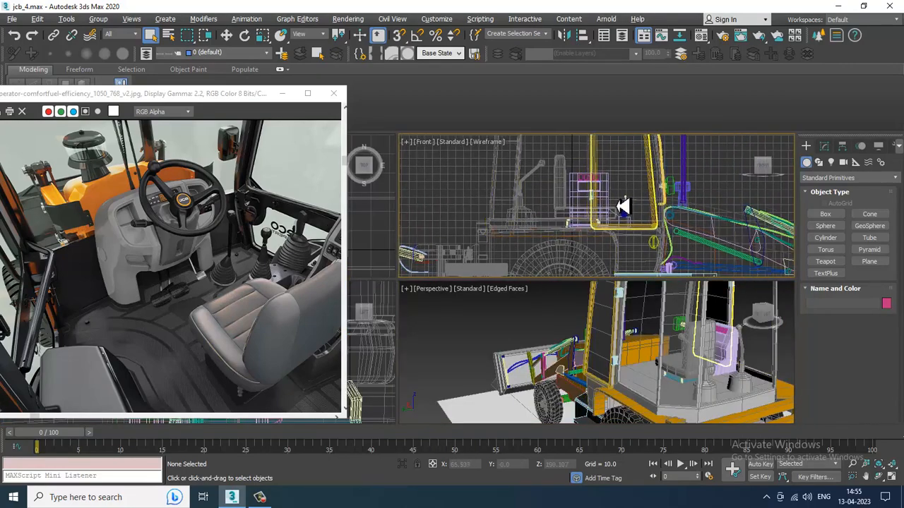
scroll(623, 205, "up", 3)
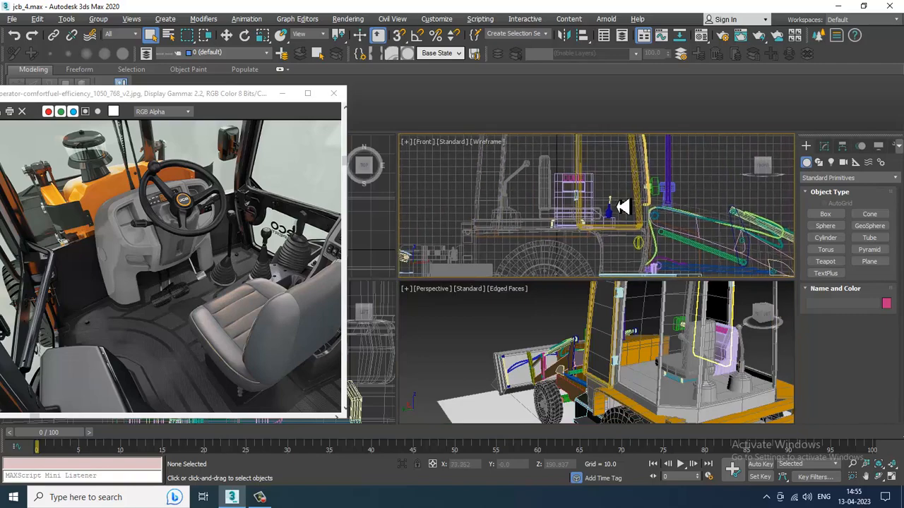
left_click(834, 215)
scroll(642, 210, "up", 3)
scroll(627, 156, "up", 2)
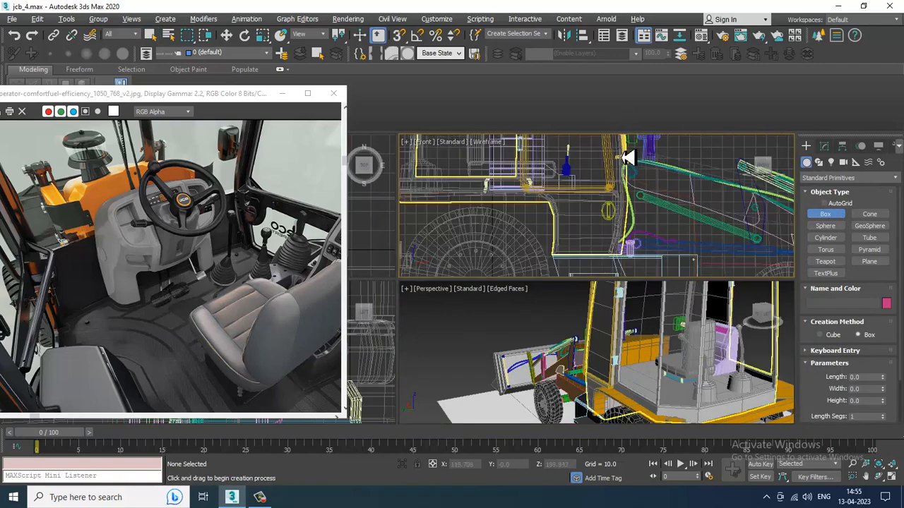
middle_click_drag(627, 157, 638, 232)
mouse_move(619, 166)
middle_mouse_down()
mouse_move(619, 199)
mouse_move(604, 172)
middle_mouse_up()
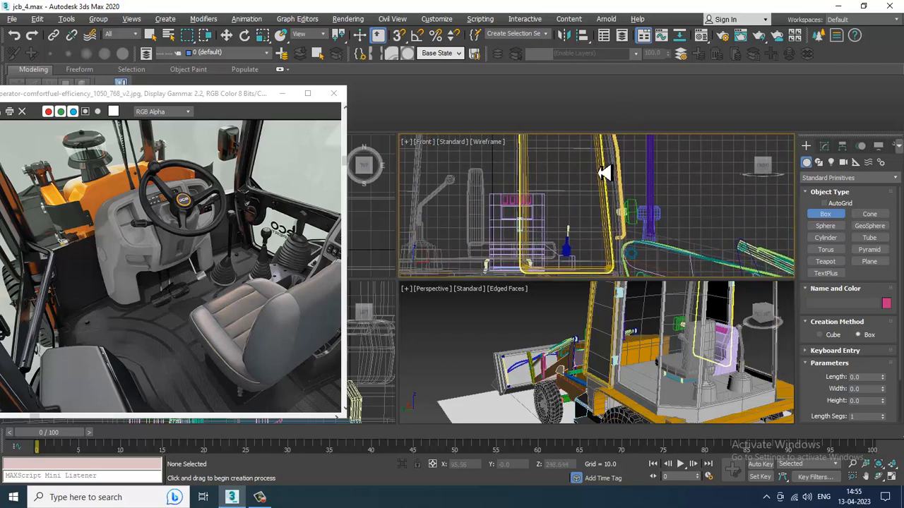
left_click_drag(597, 164, 592, 176)
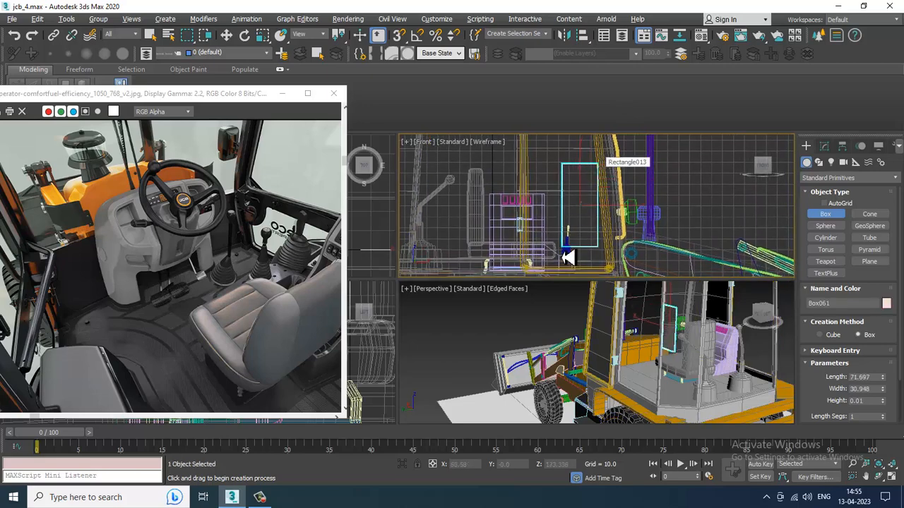
left_click_drag(563, 257, 559, 273)
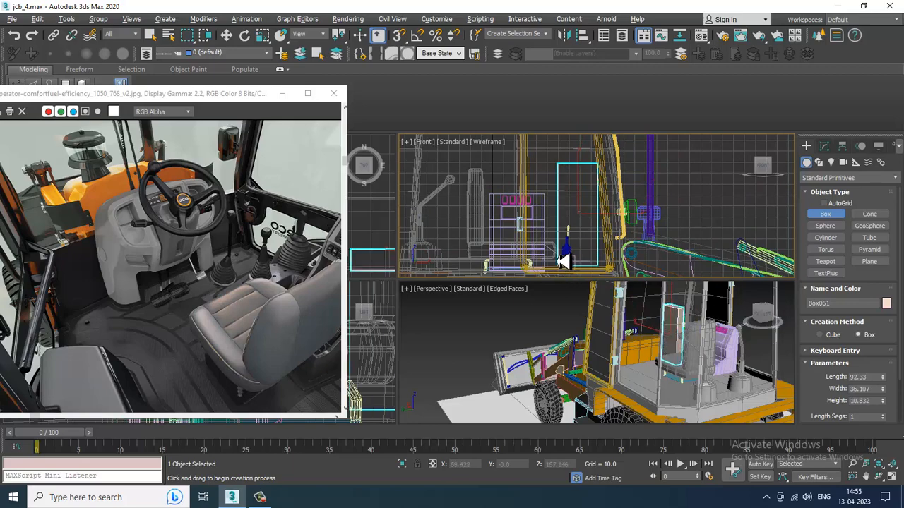
- Isolate the new box in the perspective view
key("w")
key("alt+w")
middle_click_drag(676, 324, 708, 339, "alt")
key("alt+w")
middle_click_drag(623, 256, 654, 244, "alt")
key("alt+w")
middle_click_drag(700, 345, 606, 301, "alt")
key("alt+q")
scroll(524, 262, "down", 4)
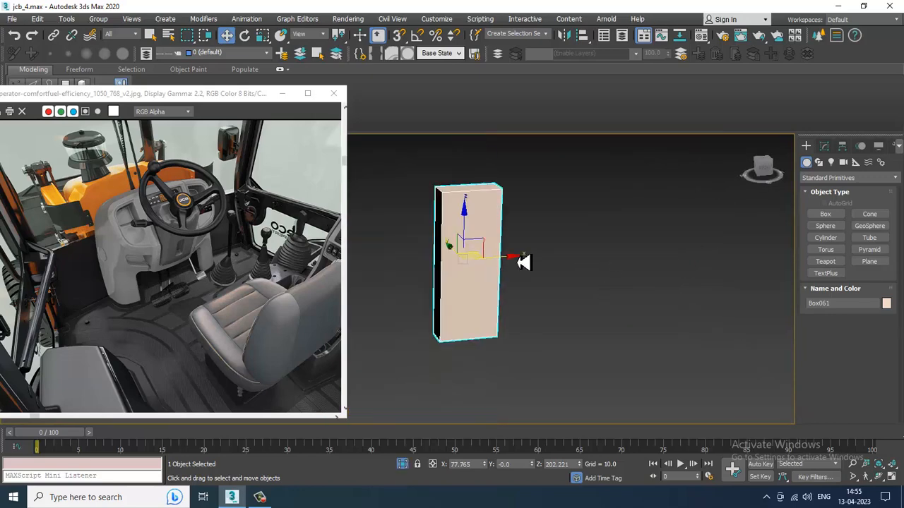
- Convert the isolated box to an Editable Poly
middle_click_drag(524, 263, 570, 251, "alt")
scroll(570, 252, "up", 3)
middle_click_drag(569, 251, 579, 232, "alt")
right_click(497, 192)
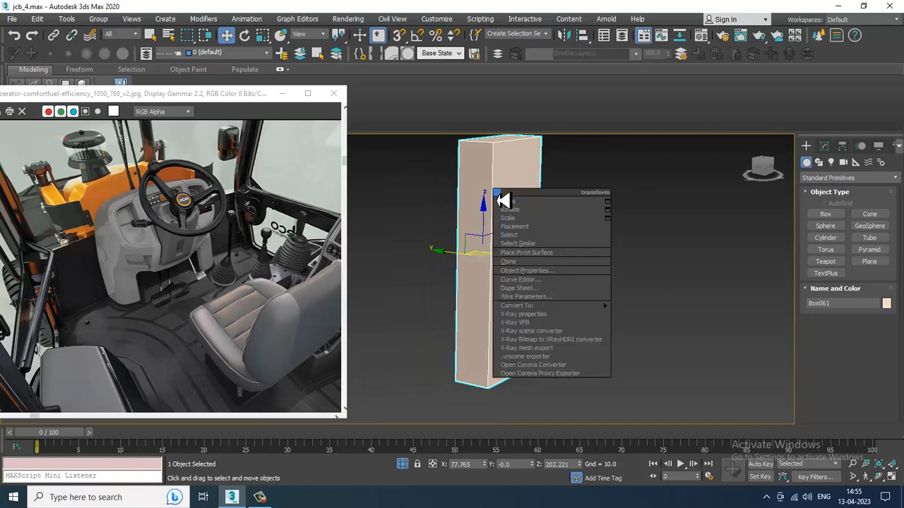
mouse_move(593, 308)
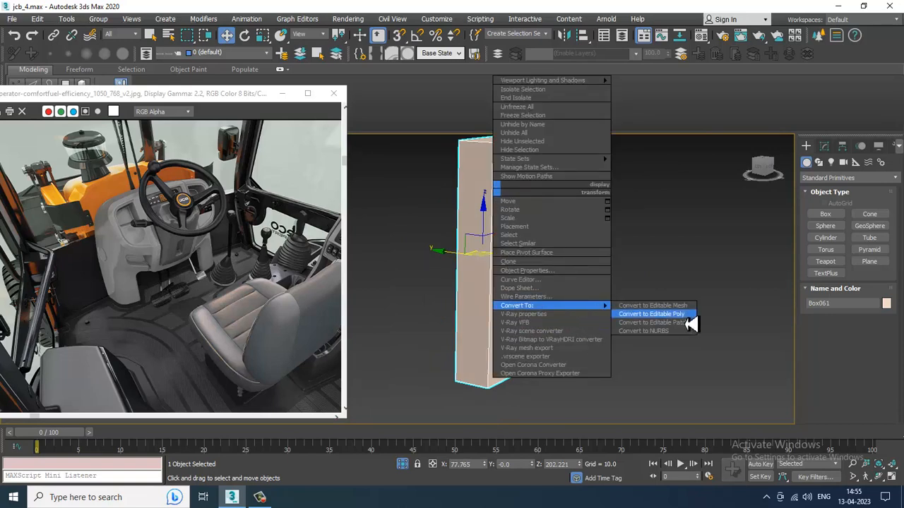
left_click(634, 317)
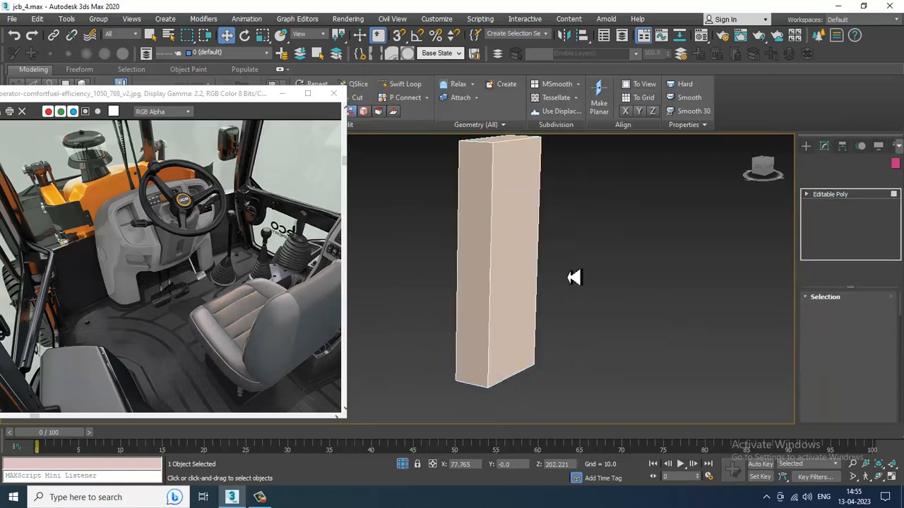
- Pull the box's large side polygon outward to widen it across the cab, and end the isolation
key("4")
middle_click_drag(514, 216, 438, 236, "alt")
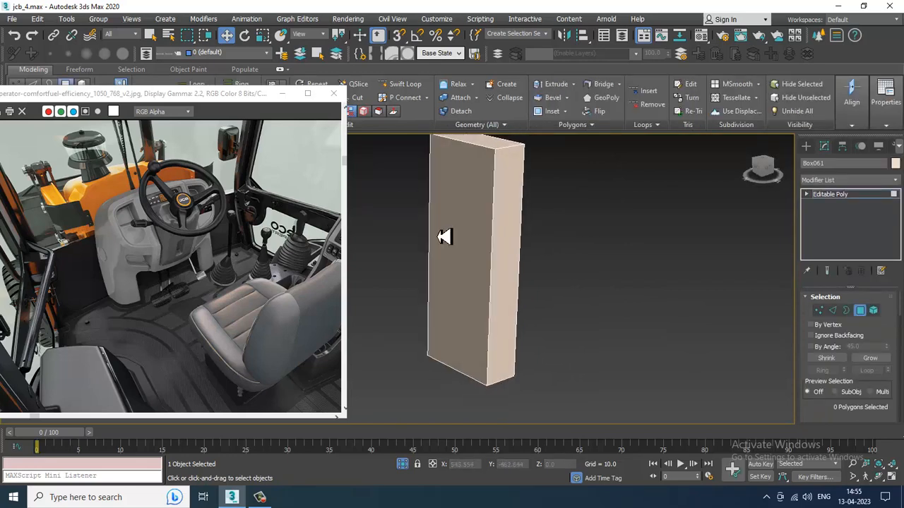
left_click(488, 262)
left_click_drag(429, 276, 293, 277)
middle_click_drag(521, 273, 568, 247, "alt")
right_click(589, 205)
left_click(628, 115)
scroll(568, 247, "up", 5)
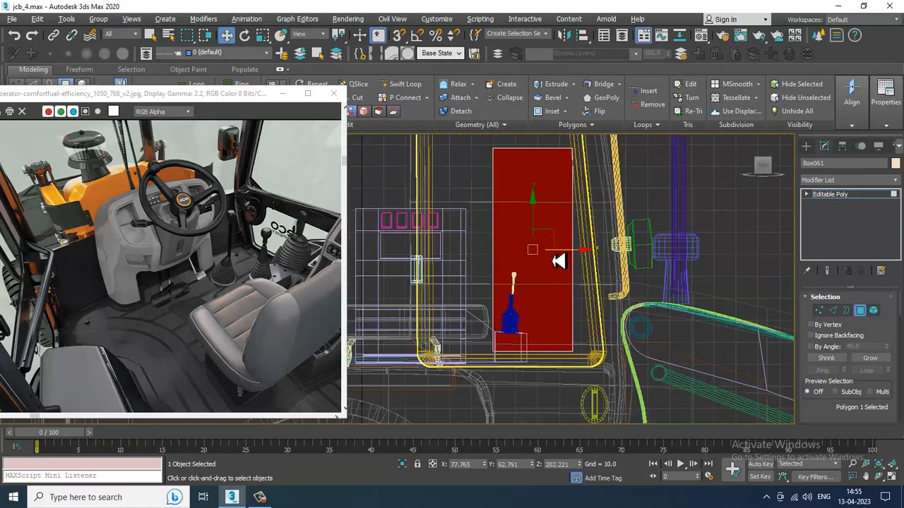
- Insert a horizontal edge loop around the box slightly below its middle
middle_click_drag(610, 236, 593, 253, "alt")
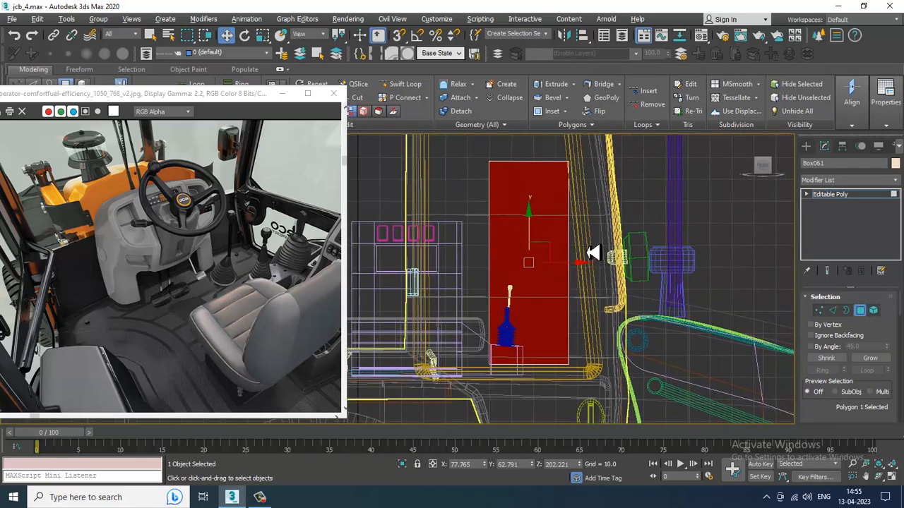
left_click(541, 286)
key("w")
middle_click_drag(548, 194, 541, 214)
- Reshape the box's vertices in the Front view into a sloped top and a front side following the slanted cab frame
key("1")
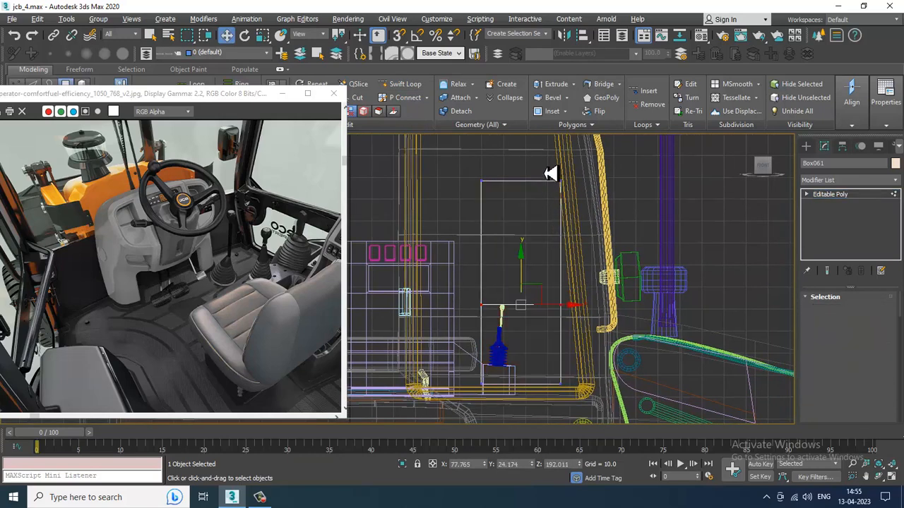
left_click_drag(543, 162, 589, 202)
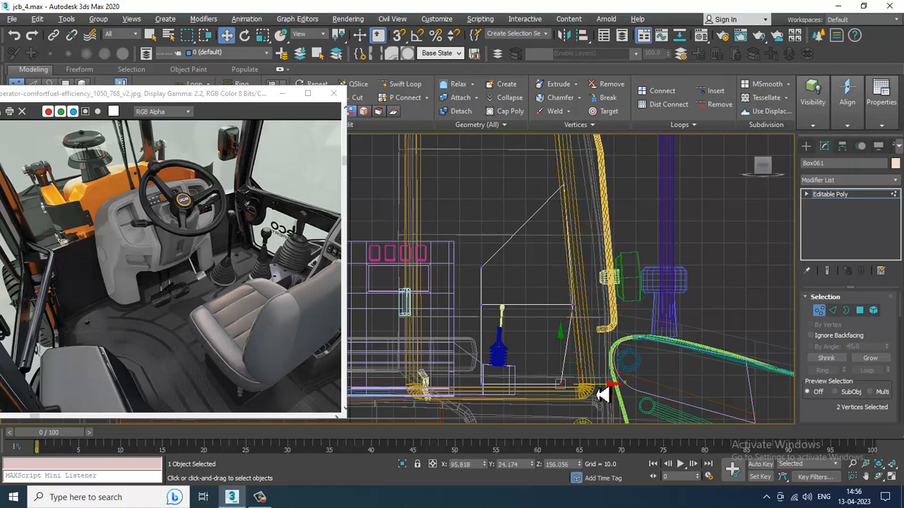
key("alt+w")
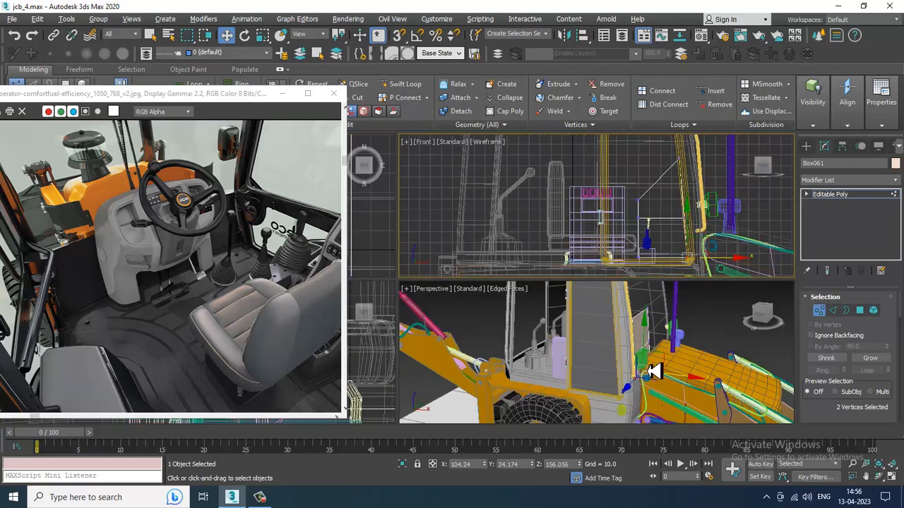
- Select the six vertices on one side of the box and reposition them to adjust its width across the cab
middle_click_drag(648, 371, 413, 234, "alt")
key("alt+w")
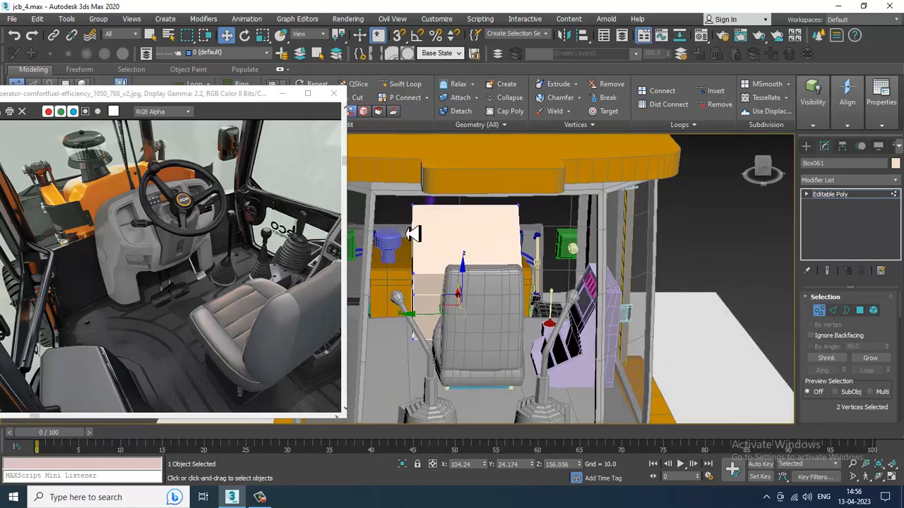
left_click_drag(437, 393, 436, 390)
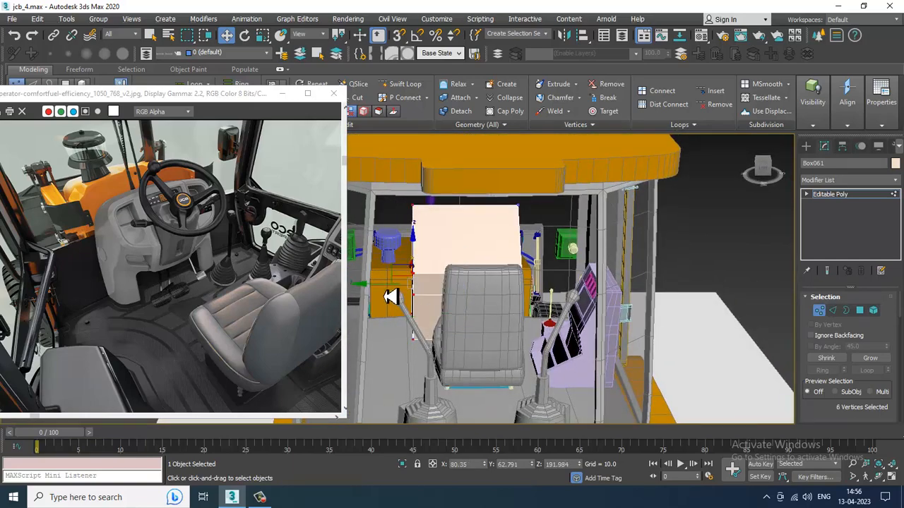
scroll(390, 297, "down", 3)
middle_click_drag(390, 296, 488, 297, "alt")
scroll(488, 285, "down", 3)
scroll(488, 285, "up", 3)
scroll(488, 297, "up", 2)
- Move the six seat-facing vertices toward the front cab frame in the Front view to make the box shallower
key("alt+w")
middle_click_drag(626, 216, 586, 206)
key("alt+w")
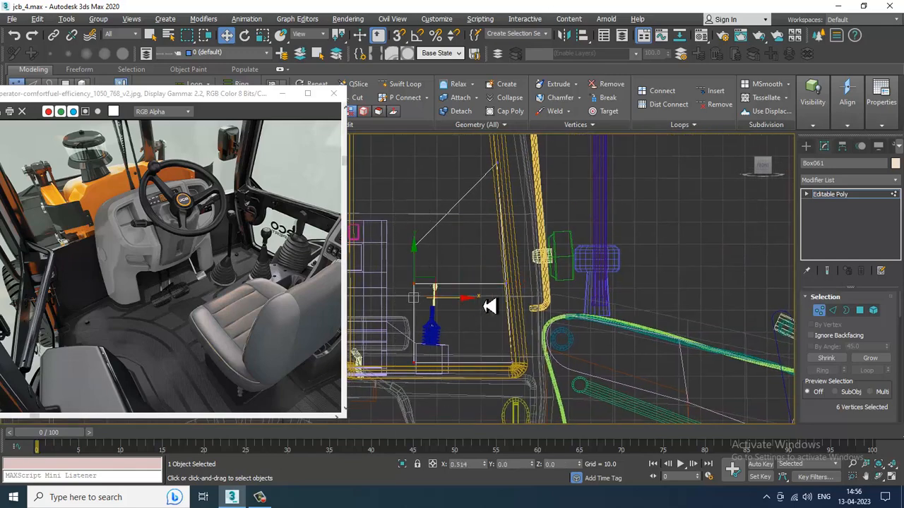
middle_click_drag(520, 257, 538, 283)
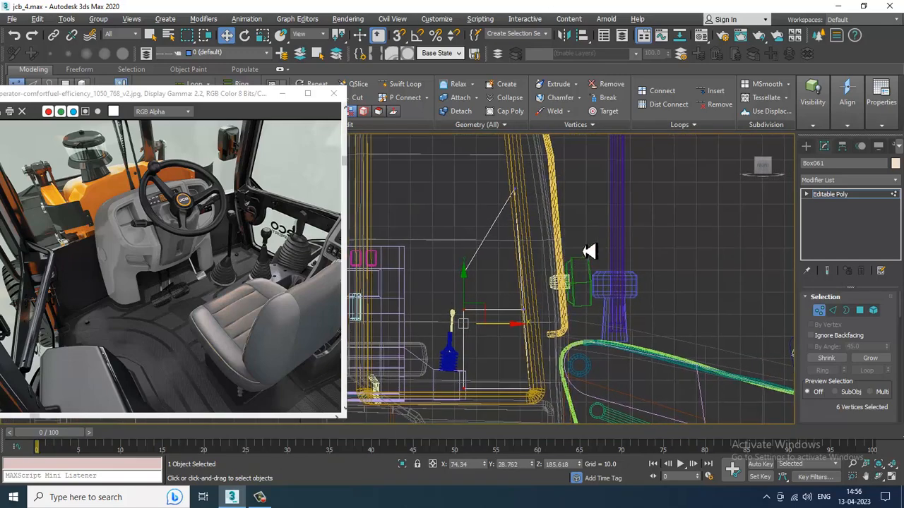
- Lower the box's two topmost vertices beside the front cab frame to flatten the sloped top
middle_click_drag(589, 251, 608, 258, "alt")
left_click_drag(577, 138, 617, 175)
middle_click_drag(619, 176, 615, 244)
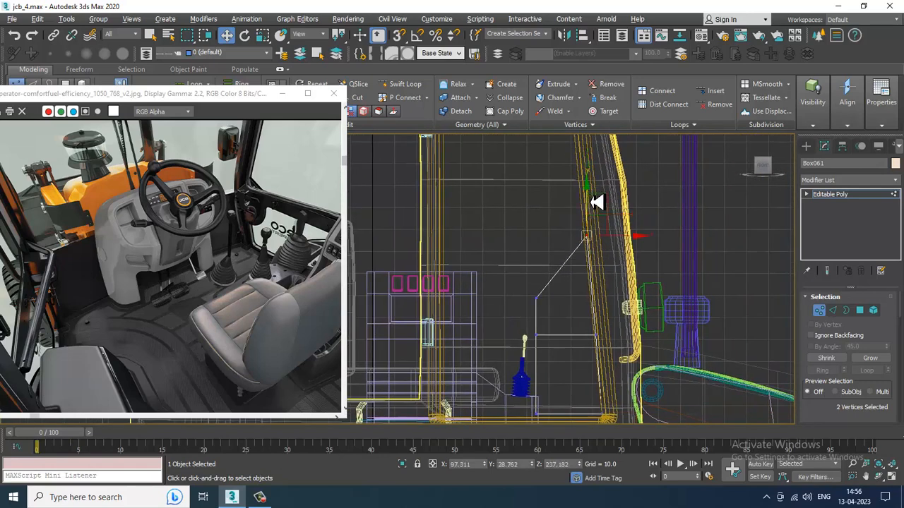
middle_click_drag(627, 300, 610, 270)
- Add vertical edge loops near both sides of the box with Swift Loop, running through its sloped top and seat-facing side
key("alt+w")
middle_click(638, 329)
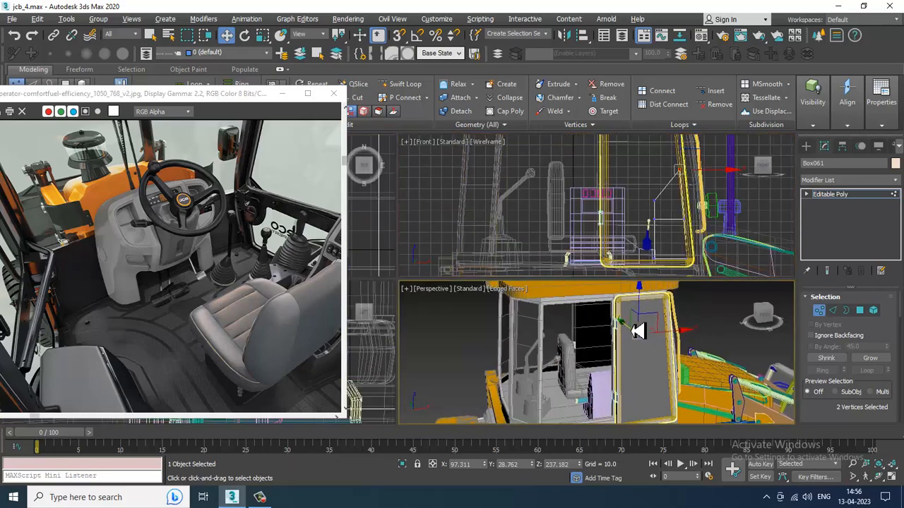
key("alt+w")
middle_click_drag(610, 327, 548, 280, "alt")
scroll(548, 297, "up", 3)
left_click(404, 86)
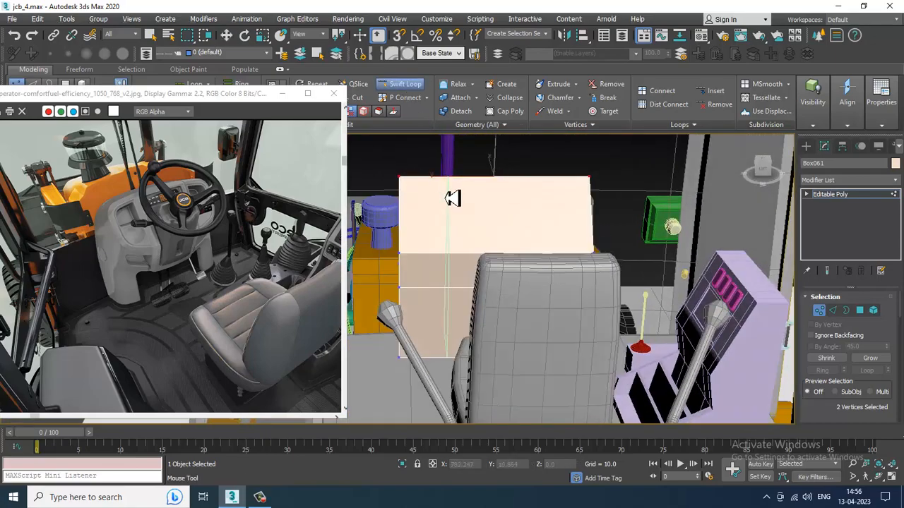
left_click(444, 200)
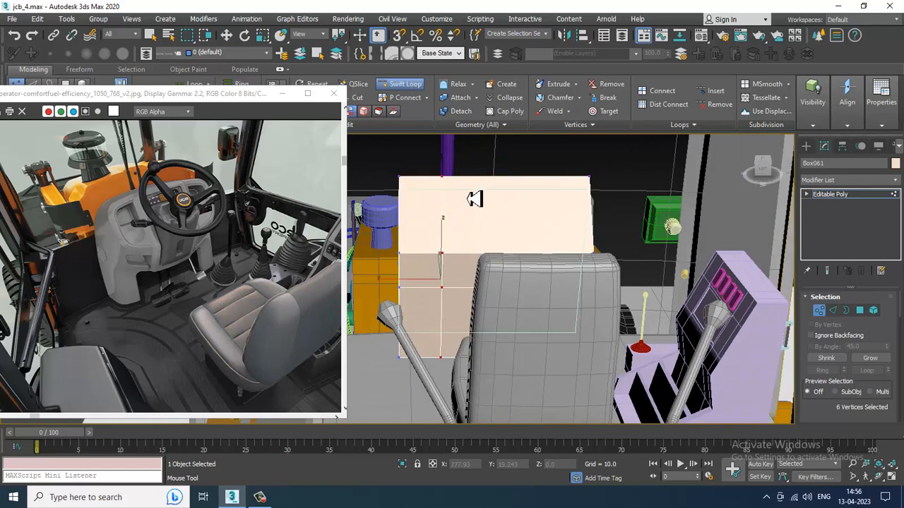
middle_click_drag(559, 197, 545, 255, "alt")
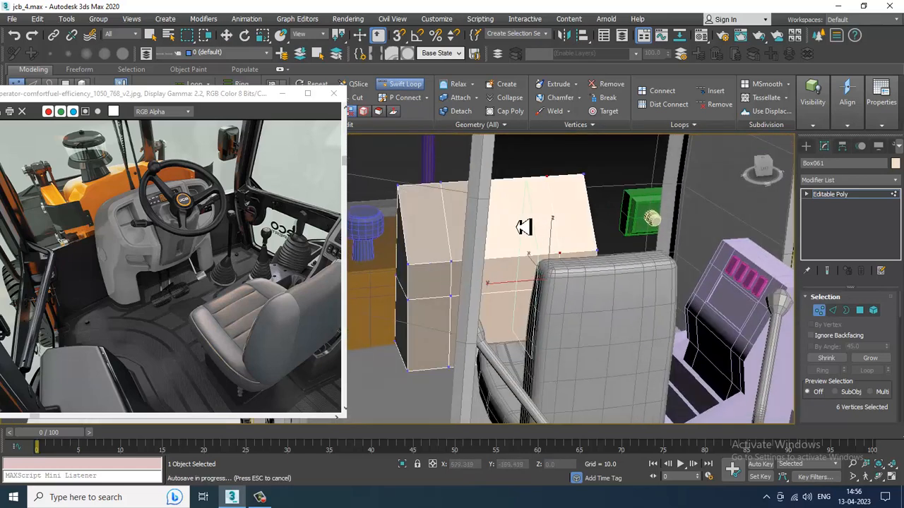
middle_click_drag(523, 226, 570, 251, "alt")
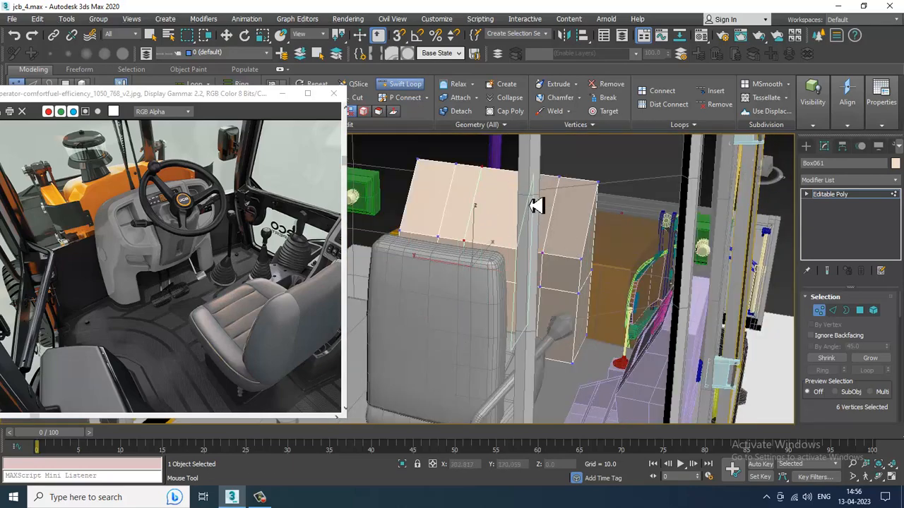
middle_click_drag(539, 205, 710, 259, "alt")
key("w")
left_click(402, 84)
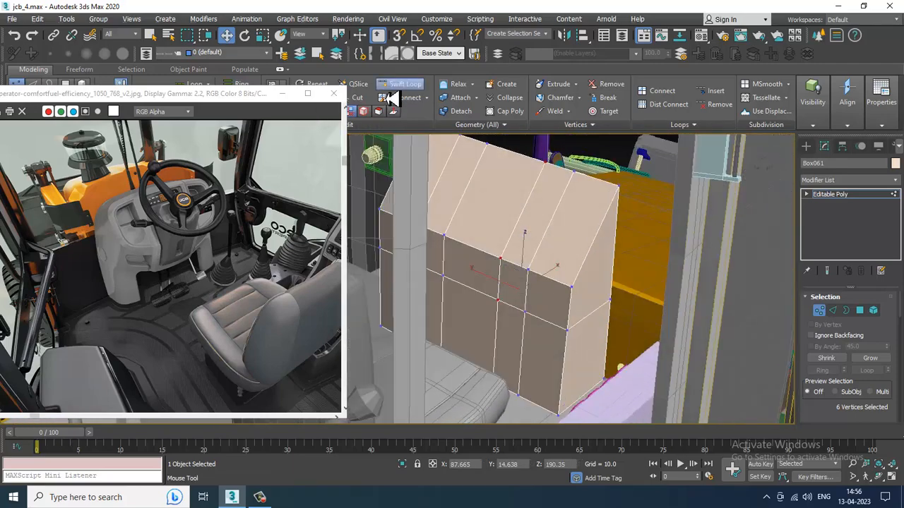
- Add an edge loop across the middle of the box's sloped top and down both ends with Swift Loop
middle_click_drag(577, 225, 583, 247, "alt")
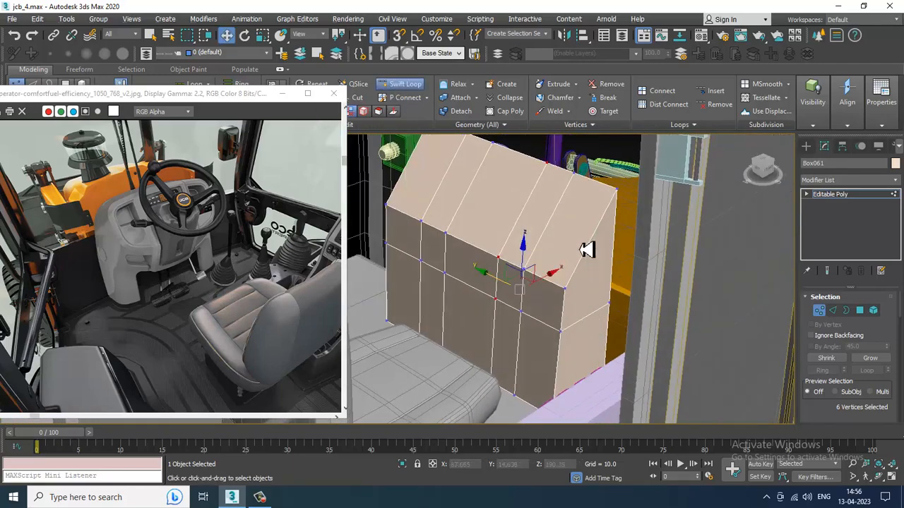
key("w")
key("4")
left_click(497, 239)
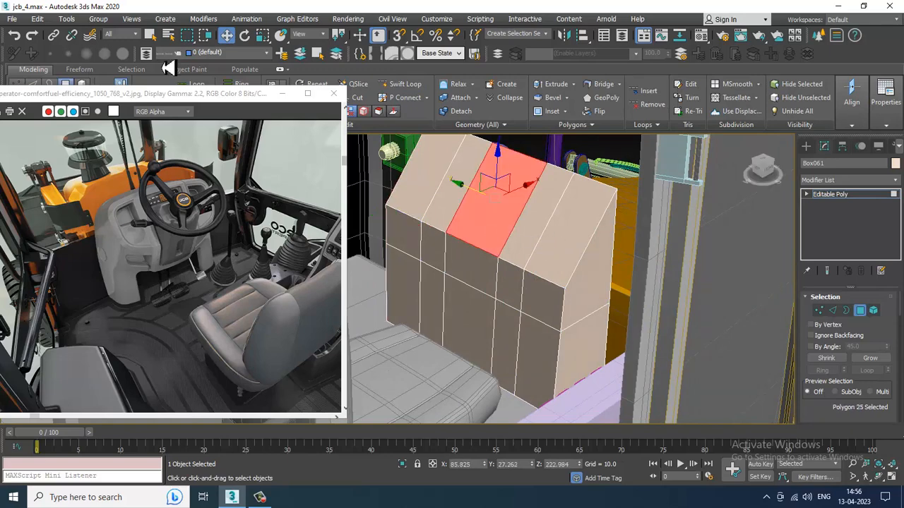
left_click(402, 86)
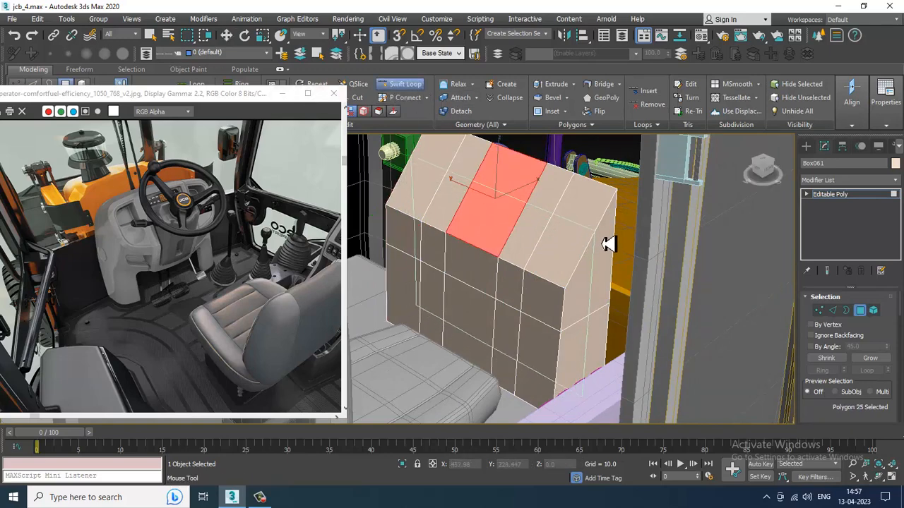
left_click(607, 242)
key("w")
- Extrude the lower middle polygon of the sloped top by about 8.9 units to form a raised steering-column block
left_click(506, 231)
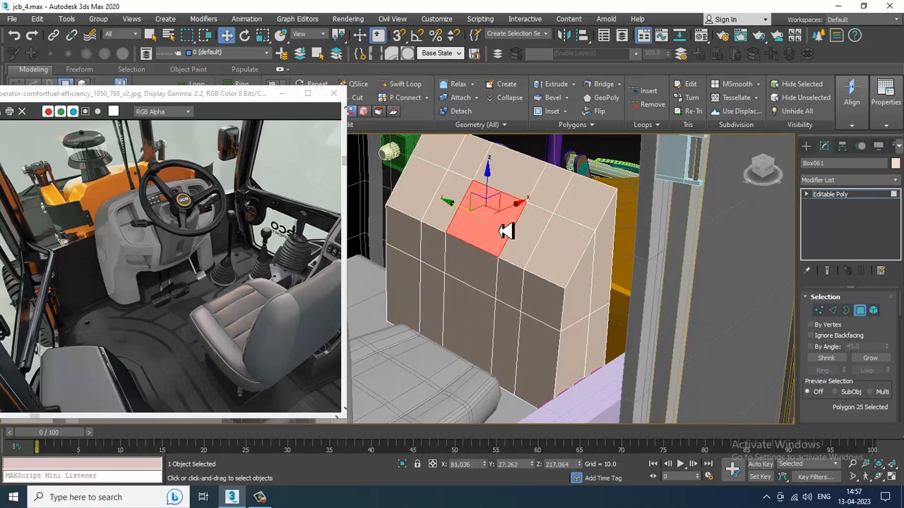
scroll(852, 388, "down", 5)
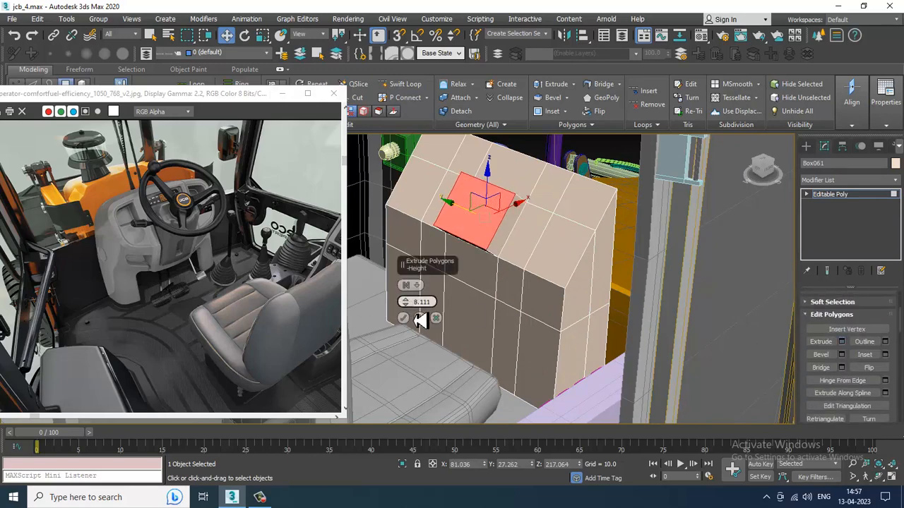
left_click(404, 319)
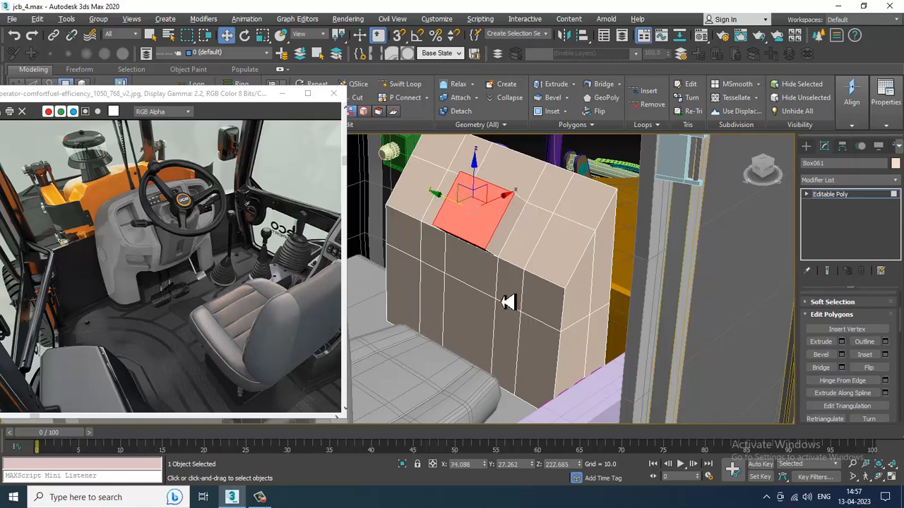
- Raise the box's bottom row of vertices in the Front view to shorten the console body
middle_click_drag(509, 302, 567, 238, "alt")
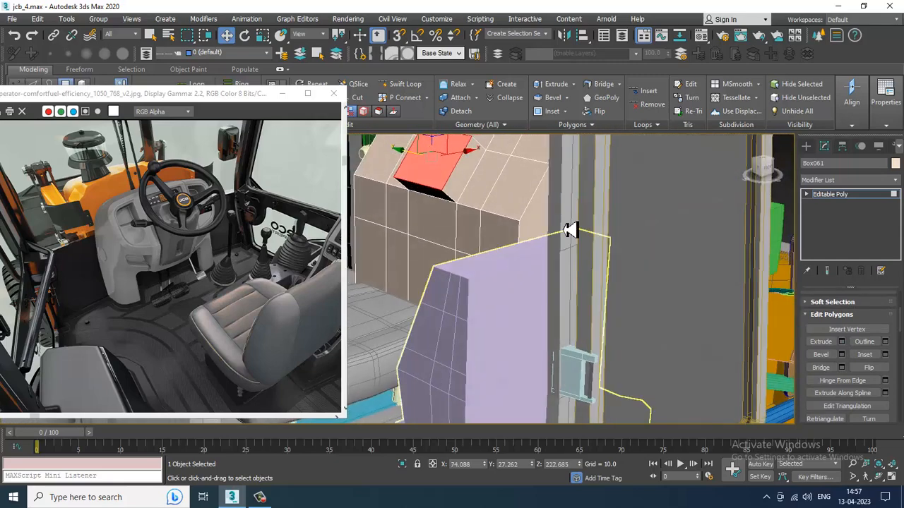
key("alt+w")
middle_click_drag(612, 205, 573, 210)
key("alt+w")
middle_click_drag(529, 331, 560, 254)
key("1")
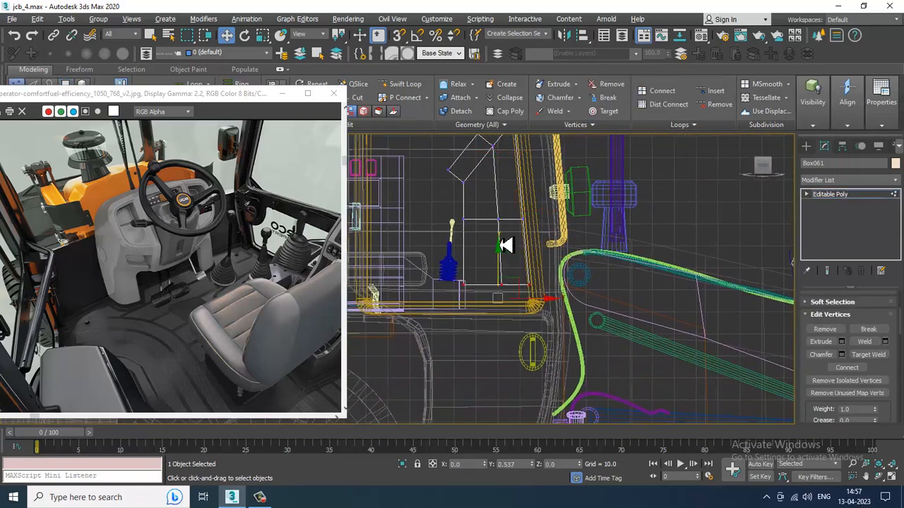
key("alt+w")
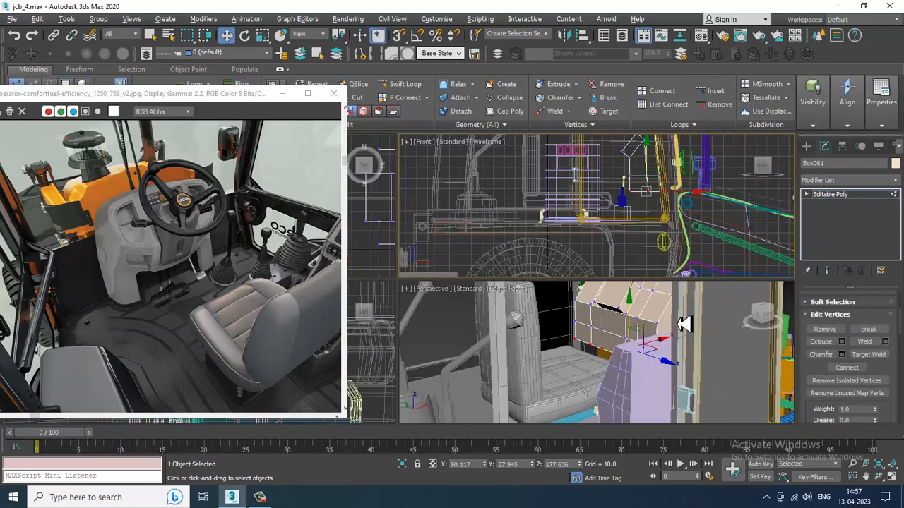
- Isolate the console box to work on its underside
key("alt+w")
middle_click_drag(684, 323, 637, 304)
key("alt+q")
middle_click_drag(585, 316, 701, 225, "alt")
- Extrude the two underside polygons at each end of the console downward as legs, and end the isolation
key("4")
left_click(716, 236)
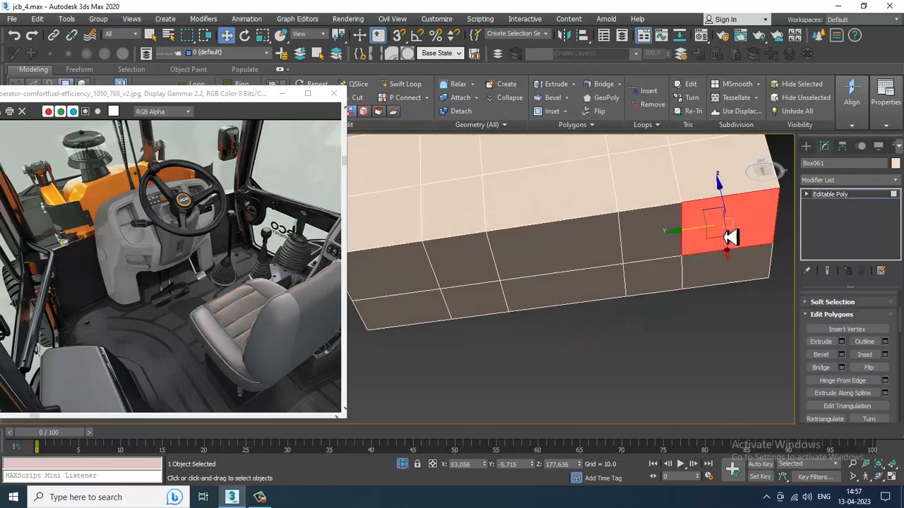
left_click(727, 278, "ctrl")
left_click(414, 286, "ctrl")
left_click(419, 307, "ctrl")
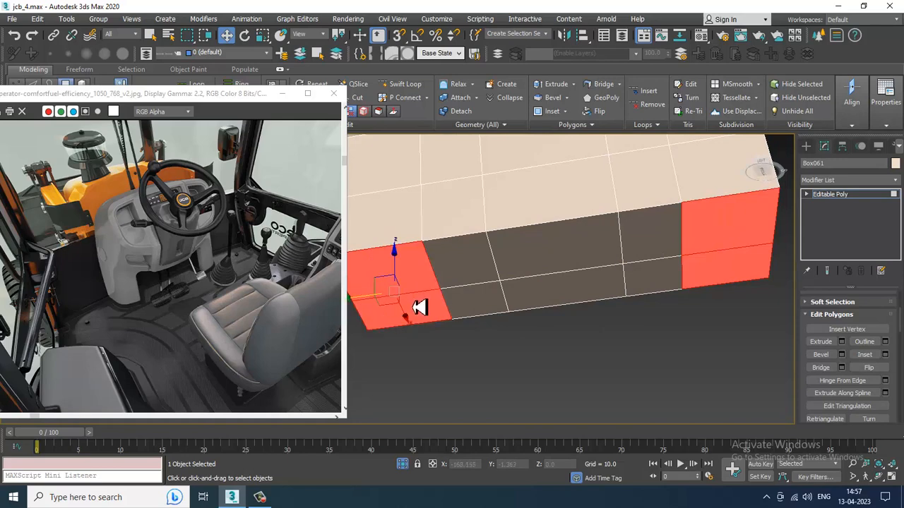
left_click(841, 342)
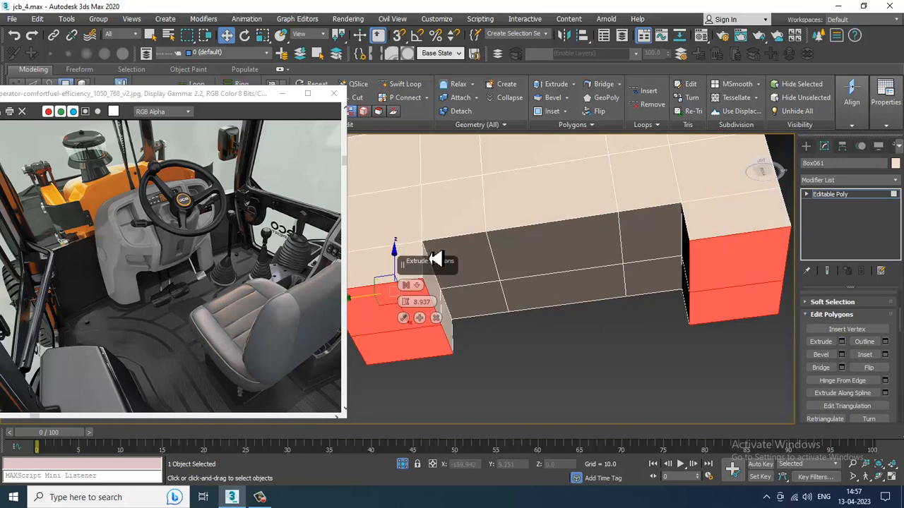
left_click_drag(413, 303, 410, 263)
left_click(404, 317)
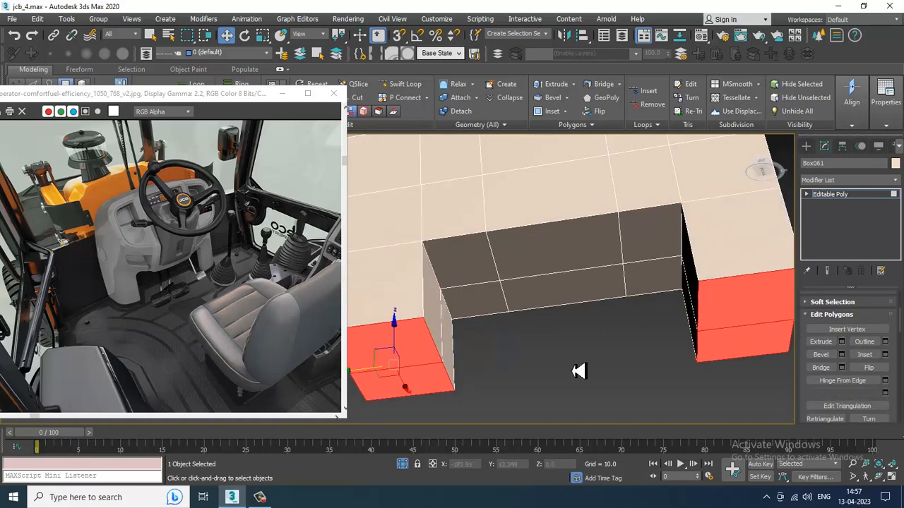
right_click(577, 297)
left_click(607, 206)
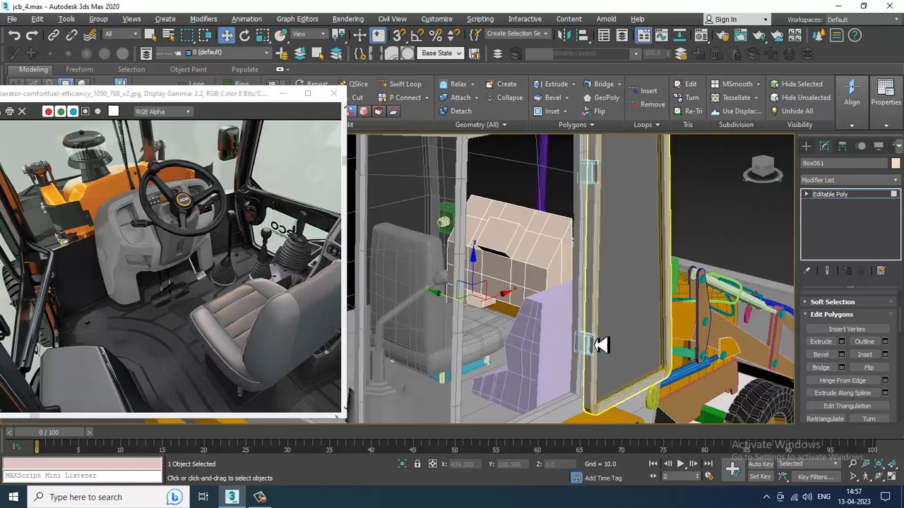
- Lower the leg ends by about 9.8 units and shift their seat-side bottom vertices about 5.8 units forward to taper the legs
scroll(540, 340, "down", 5)
key("F3")
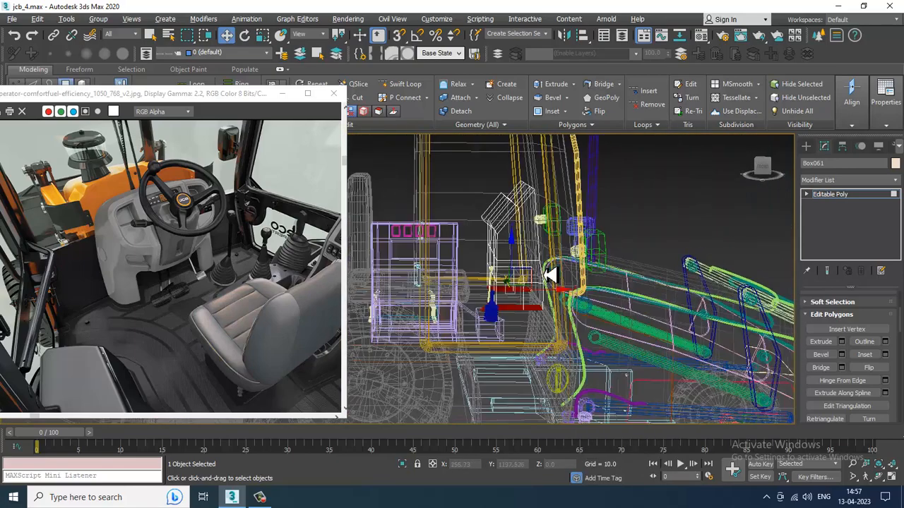
left_click_drag(519, 269, 523, 281)
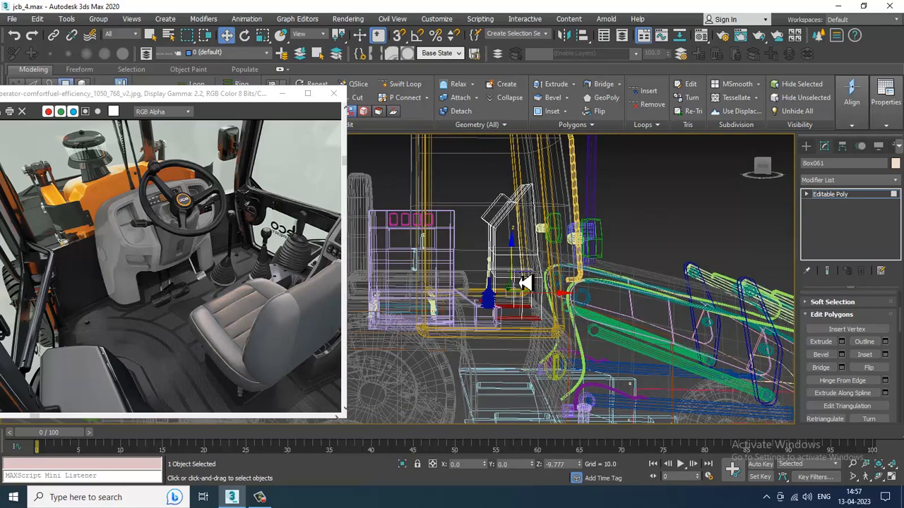
scroll(524, 283, "up", 4)
key("1")
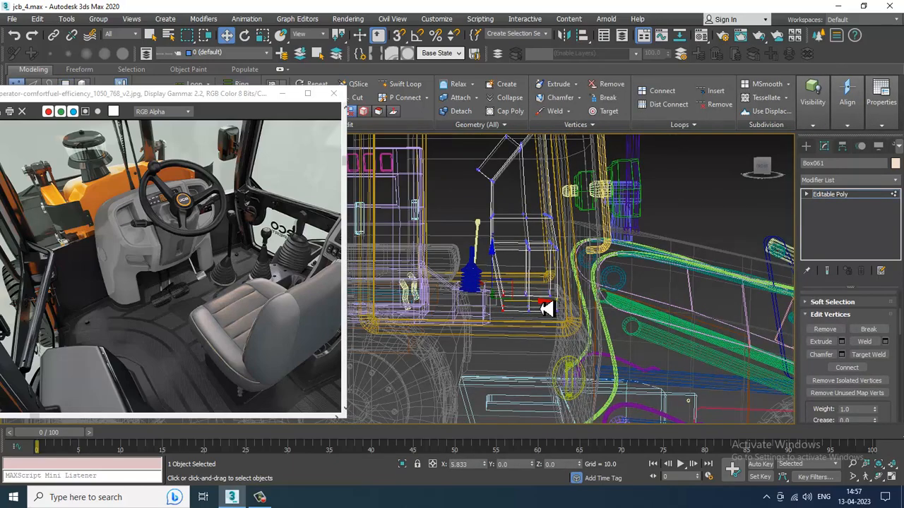
mouse_move(541, 301)
middle_mouse_down("alt")
mouse_move(540, 292)
mouse_move(499, 289)
mouse_move(504, 262)
mouse_move(526, 302)
mouse_move(521, 289)
mouse_move(537, 274)
mouse_move(524, 259)
middle_mouse_up("alt")
key("F3")
- Add another edge loop with Swift Loop just below the existing loop across the sloped top, running over the raised block
left_click(408, 84)
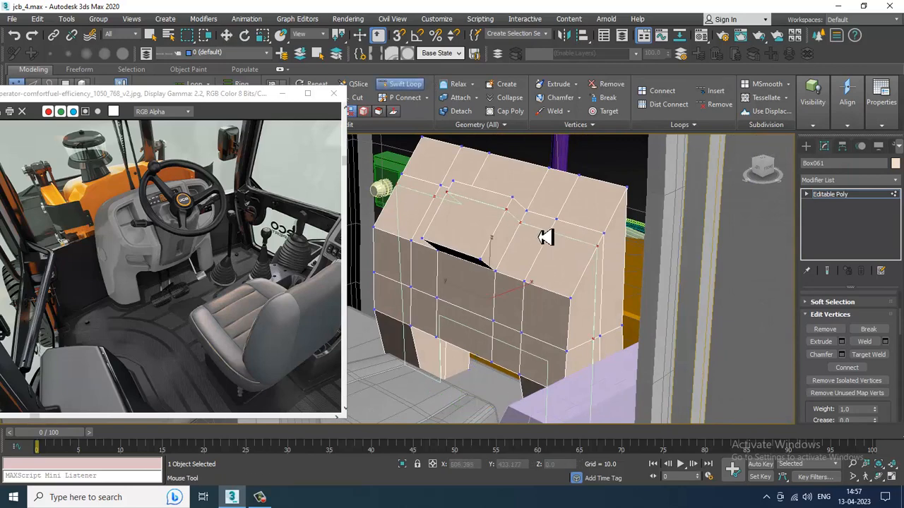
left_click(546, 238)
scroll(537, 230, "up", 3)
key("w")
middle_click_drag(527, 222, 505, 212, "alt")
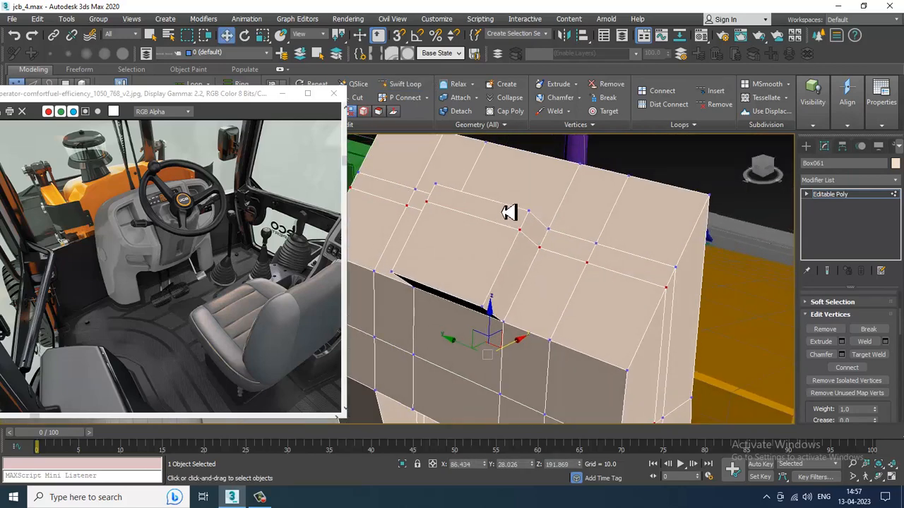
- Select the upper edge of the raised block and move it upward and toward the seat, away from the slope
key("2")
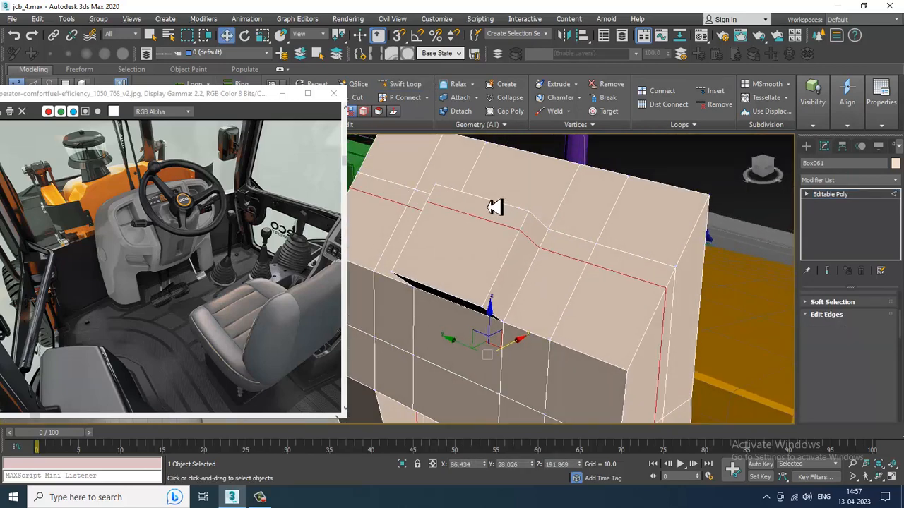
left_click(489, 202)
middle_click_drag(499, 220, 543, 235, "alt")
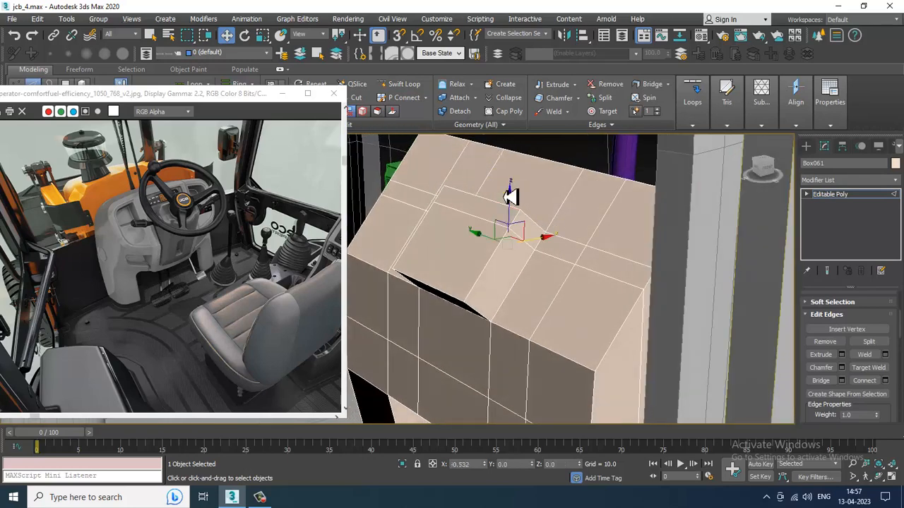
middle_click_drag(531, 233, 494, 214, "alt")
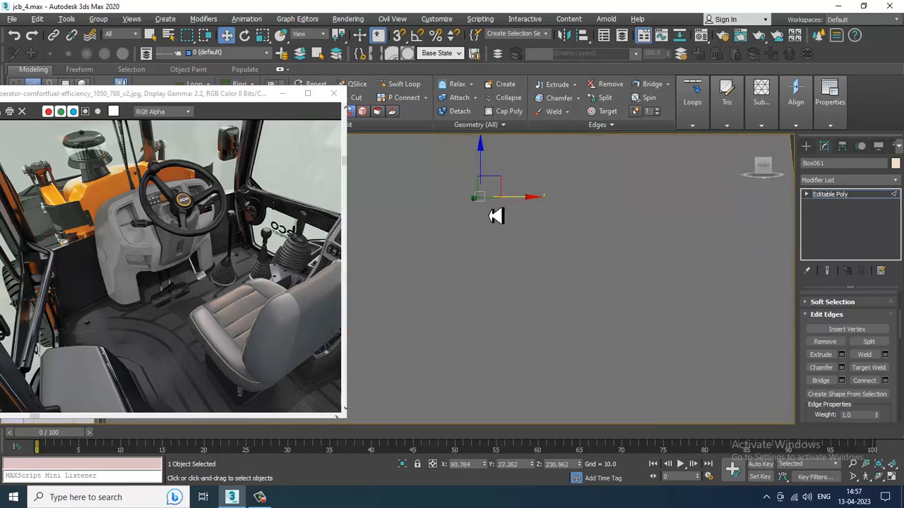
key("alt+w")
middle_click(652, 202)
key("alt+w")
middle_click_drag(652, 205, 689, 299)
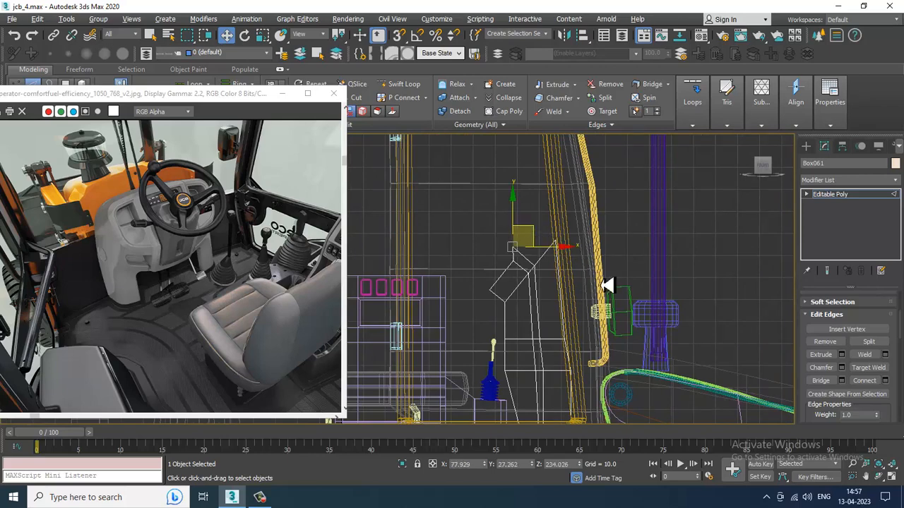
middle_click_drag(609, 286, 510, 262)
- Move the intermediate vertices at the console's upper end in the Top view slightly outward to round that side
key("alt+w")
middle_click(672, 309)
key("alt+w")
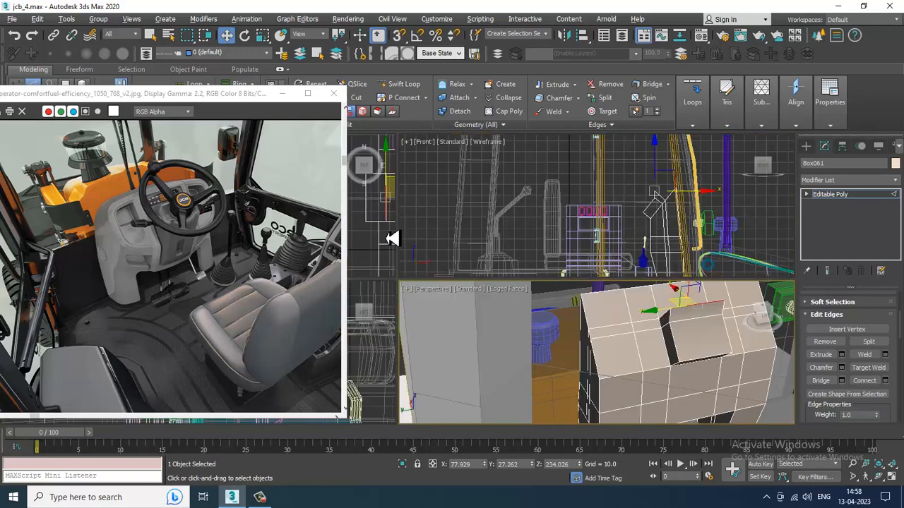
key("alt+w")
scroll(494, 247, "up", 6)
middle_click_drag(524, 265, 504, 313)
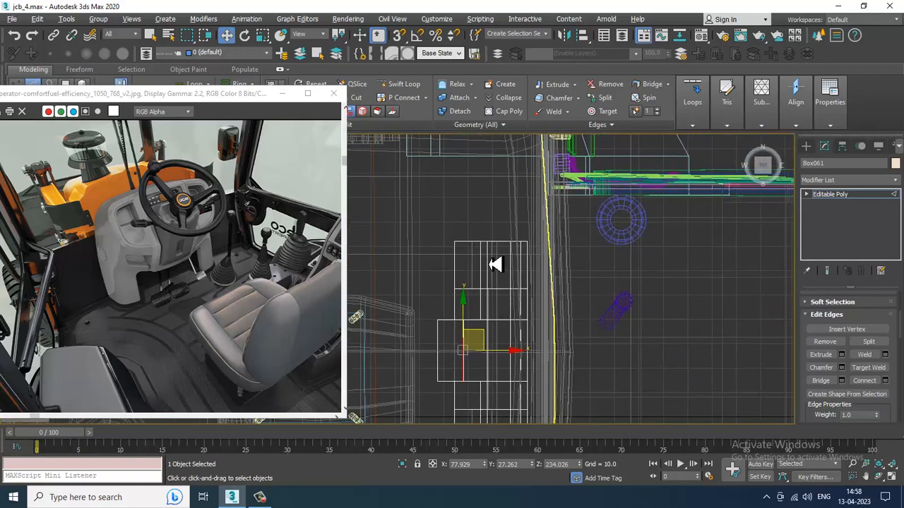
key("1")
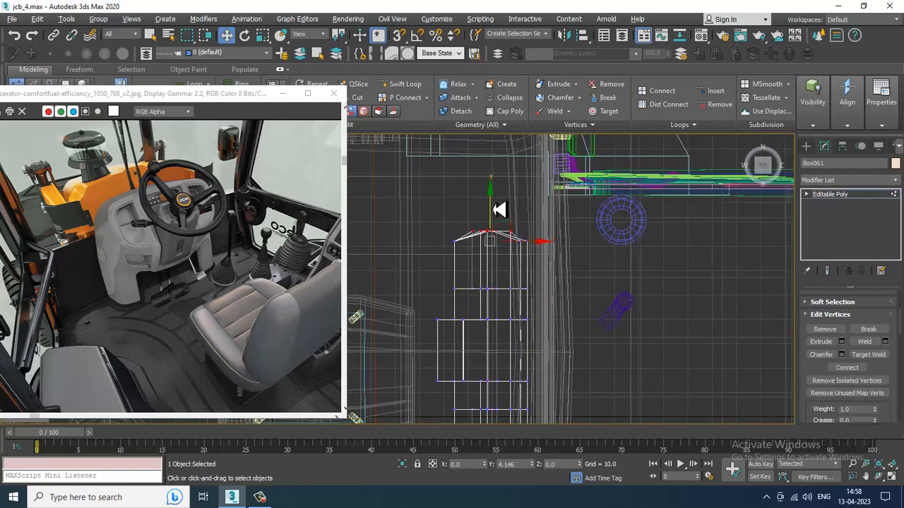
scroll(521, 289, "up", 3)
middle_click_drag(442, 260, 503, 283)
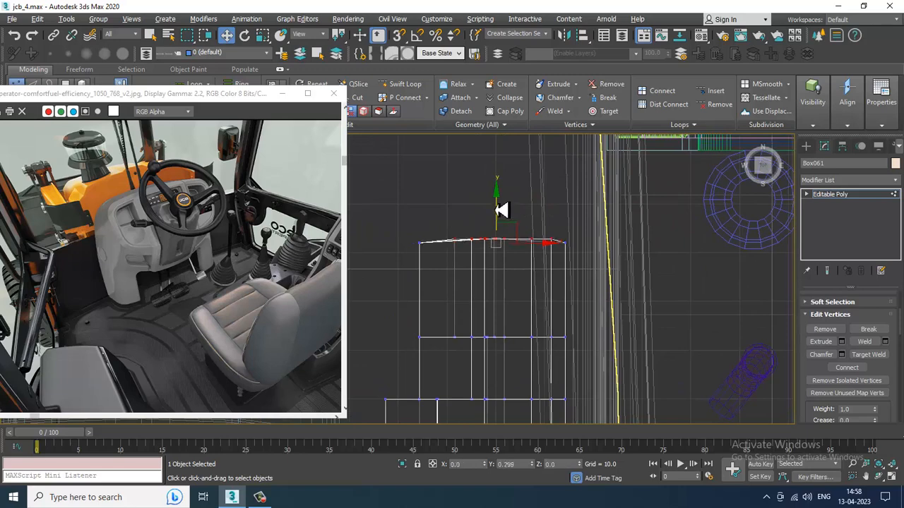
- Move the intermediate vertices at the console's opposite end outward in the Top view to round that side as well
middle_click_drag(498, 203, 446, 312, "alt")
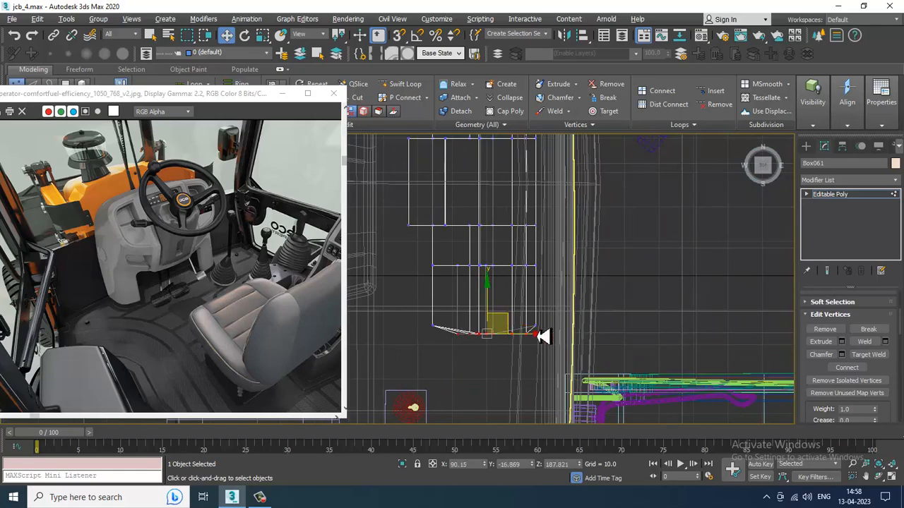
key("alt+w")
middle_click(601, 351)
key("alt+w")
scroll(637, 351, "down", 2)
middle_click_drag(637, 351, 625, 276, "alt")
scroll(632, 278, "down", 5)
scroll(658, 293, "up", 4)
scroll(611, 253, "up", 3)
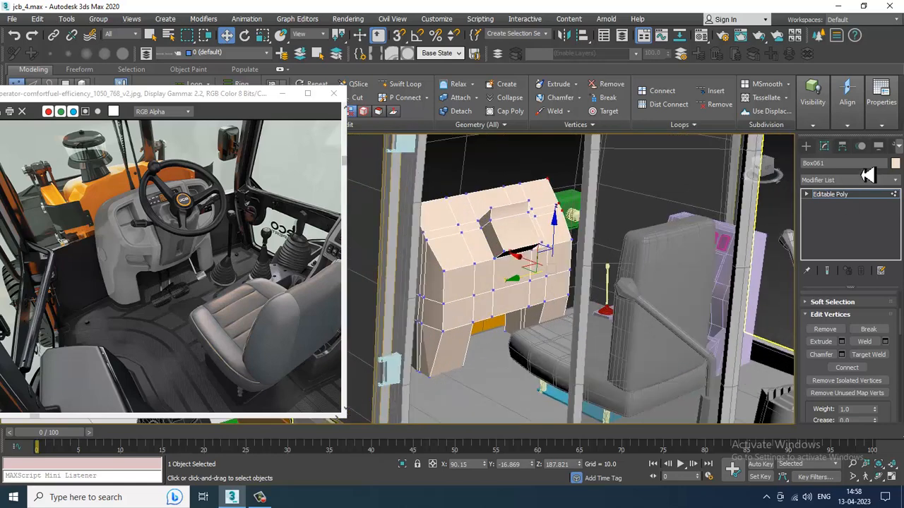
- Create a steering wheel torus with AutoGrid on the raised block's face, about 25.9 in Radius 1 and 3.0 in Radius 2
left_click(809, 148)
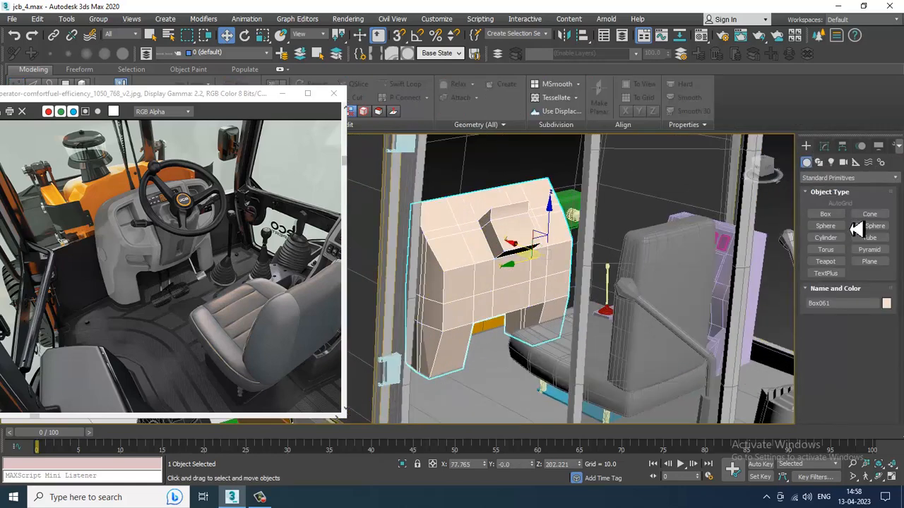
left_click(833, 239)
left_click(867, 238)
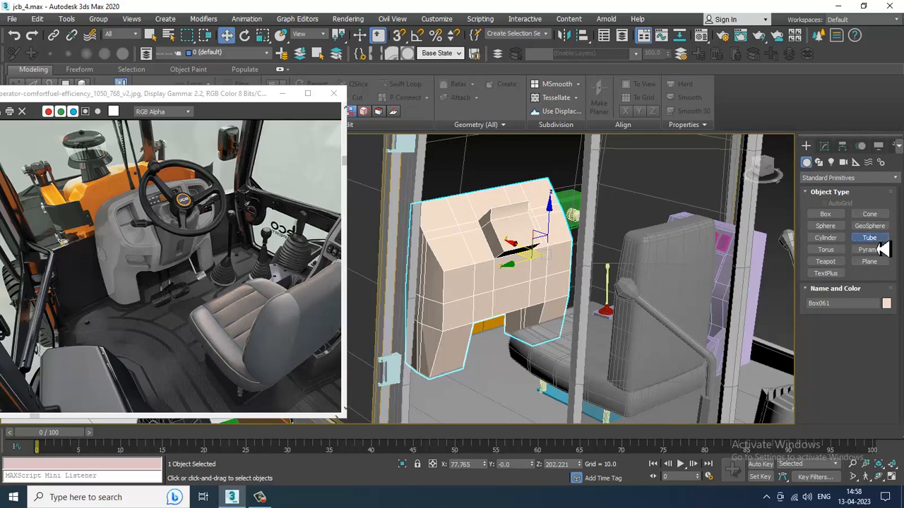
left_click(828, 250)
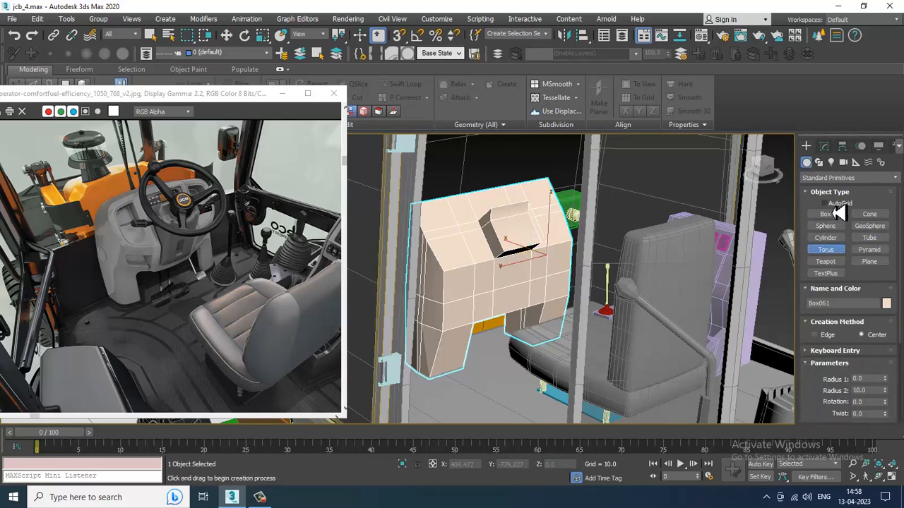
left_click_drag(519, 239, 565, 270)
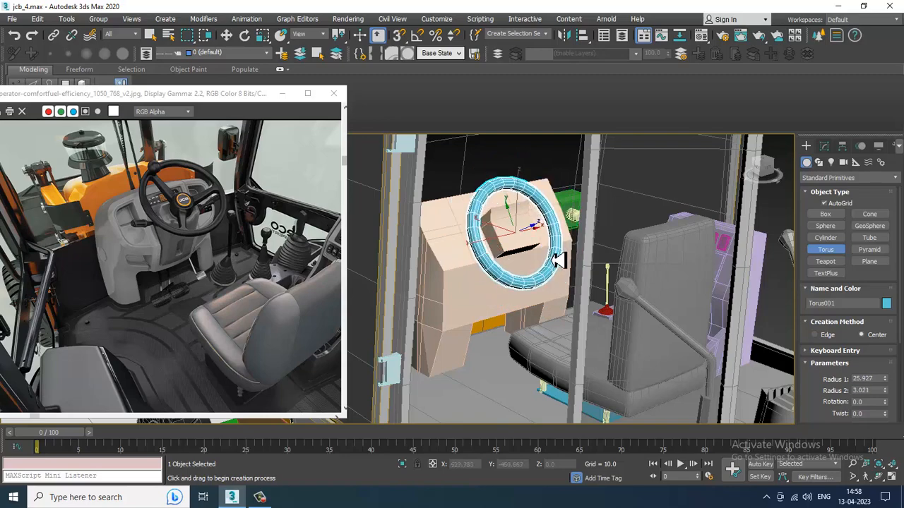
left_click(557, 261)
key("w")
- Using Local reference axes, rotate the steering wheel torus in the Front view to a flatter tilt, parallel to the raised block's face
middle_click_drag(553, 251, 601, 238, "alt")
key("alt+w")
middle_click_drag(696, 215, 659, 201)
key("alt+w")
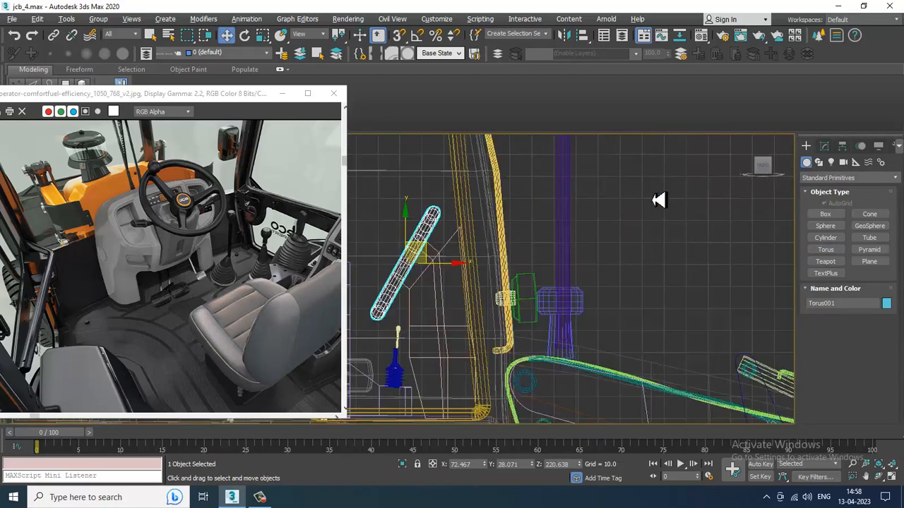
middle_click_drag(505, 218, 637, 220)
middle_click_drag(577, 242, 586, 237)
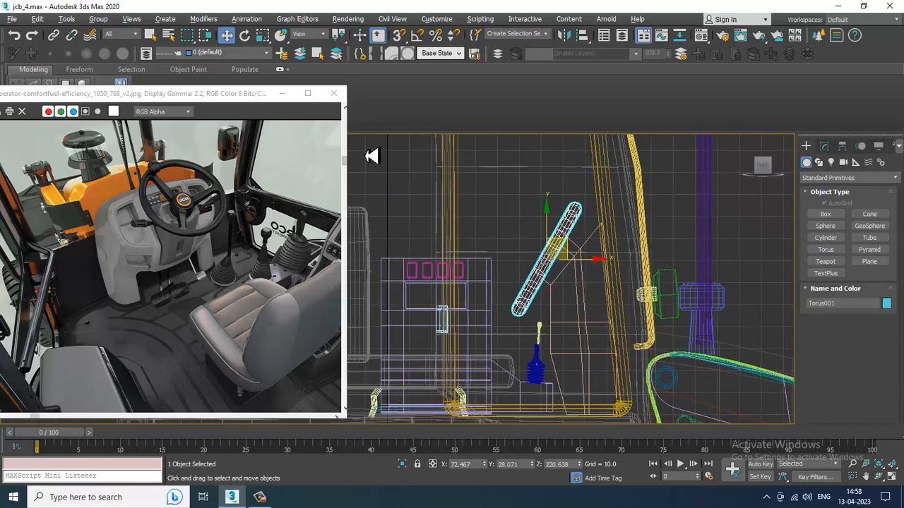
left_click(303, 35)
left_click(300, 73)
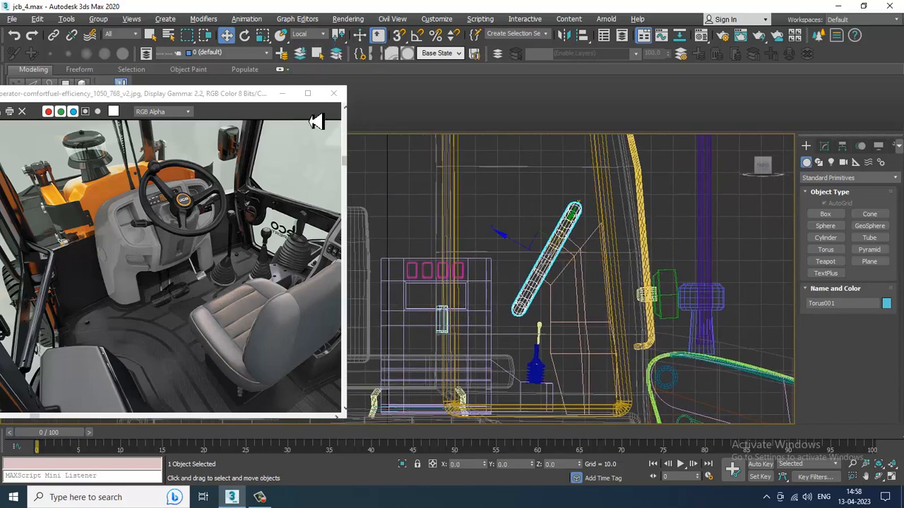
left_click(272, 496)
left_click(274, 496)
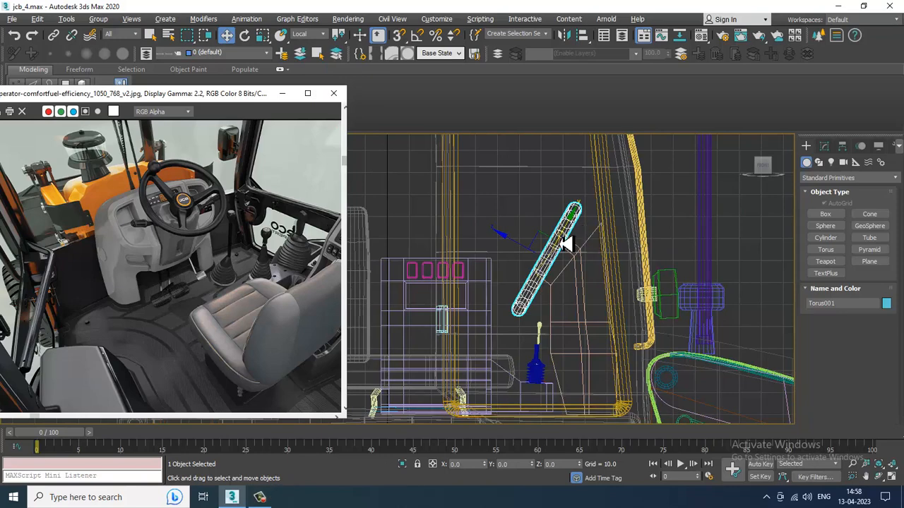
middle_click_drag(565, 243, 567, 236)
key("e")
left_click_drag(583, 224, 594, 227)
key("w")
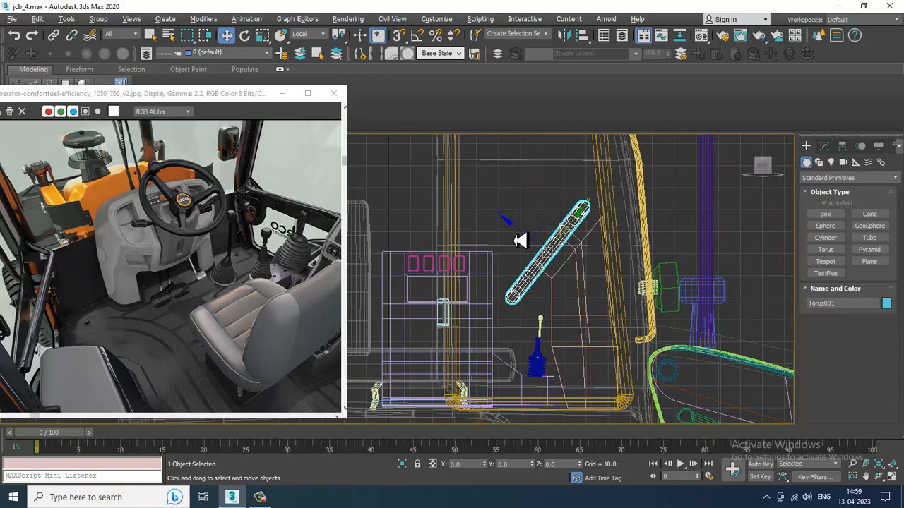
- Move the torus along its local axes away from the raised block toward the seat and slightly upward
left_click_drag(522, 237, 510, 217)
key("alt+w")
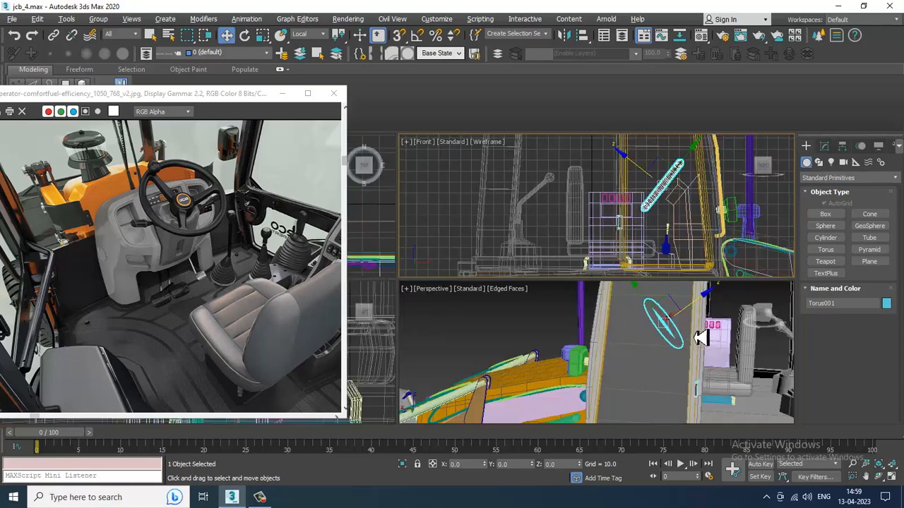
mouse_move(699, 336)
middle_mouse_down("alt")
mouse_move(644, 344)
mouse_move(685, 343)
middle_mouse_up("alt")
key("alt+w")
key("alt+w")
key("alt+w")
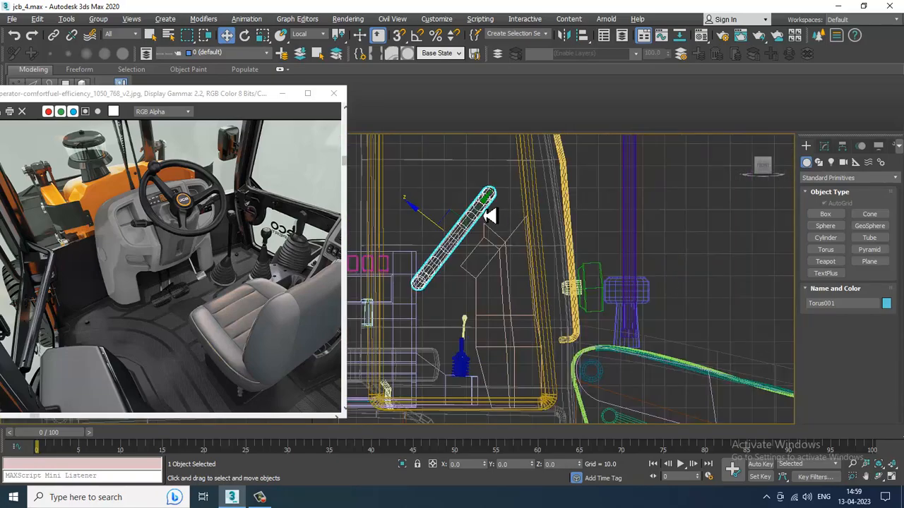
left_click_drag(488, 214, 492, 208)
key("alt+w")
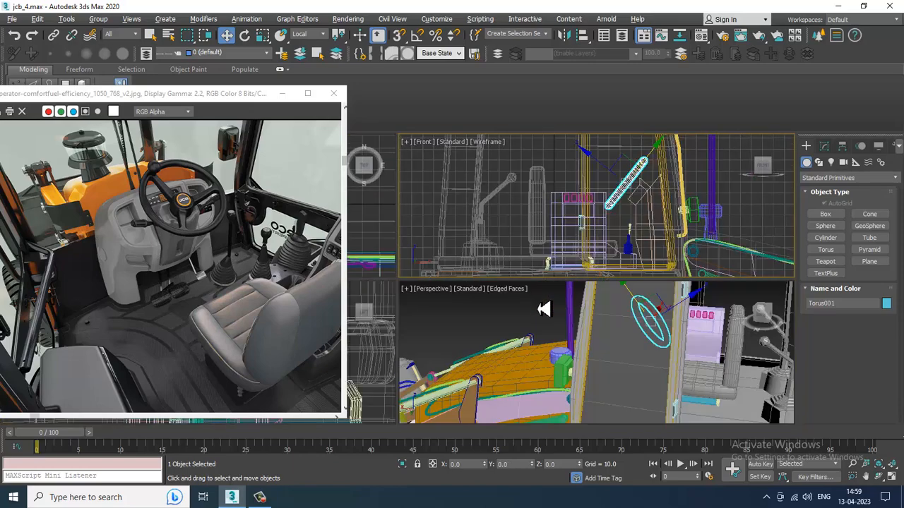
- Create a hub cylinder with AutoGrid on the raised block's face, inside the wheel ring, about 5.5 in radius and 20 in height
middle_click_drag(627, 365, 650, 351, "alt")
middle_click_drag(592, 343, 649, 324, "alt")
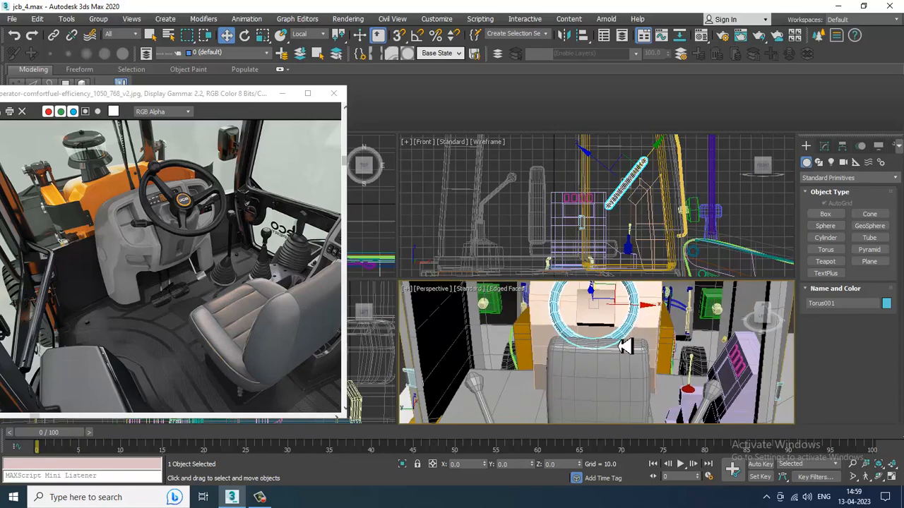
scroll(625, 345, "up", 3)
middle_click_drag(602, 283, 597, 303)
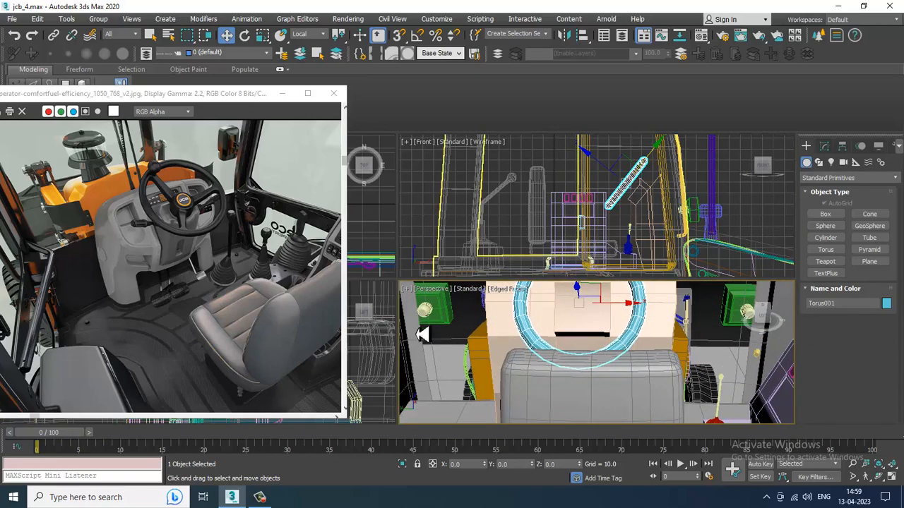
middle_click_drag(538, 329, 539, 334)
middle_click(374, 244)
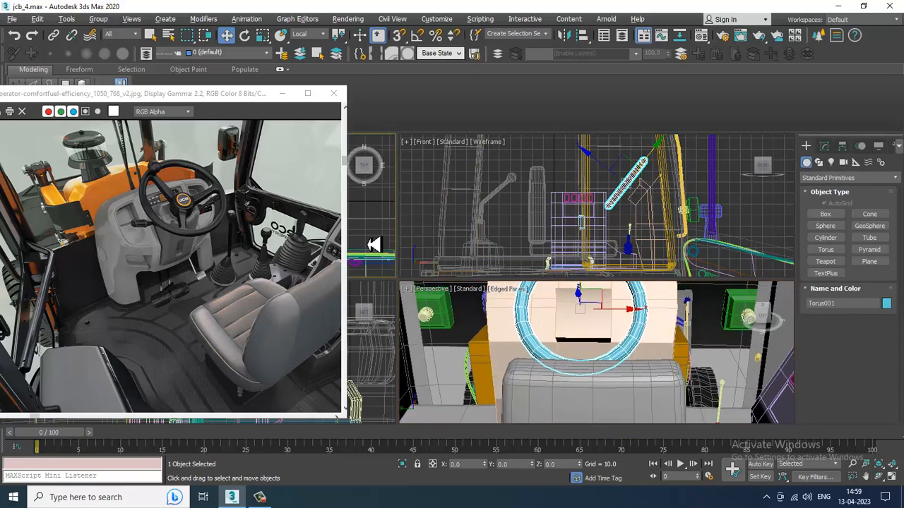
key("alt+w")
key("z")
scroll(437, 242, "down", 4)
key("alt+w")
middle_click_drag(631, 356, 493, 286)
key("alt+w")
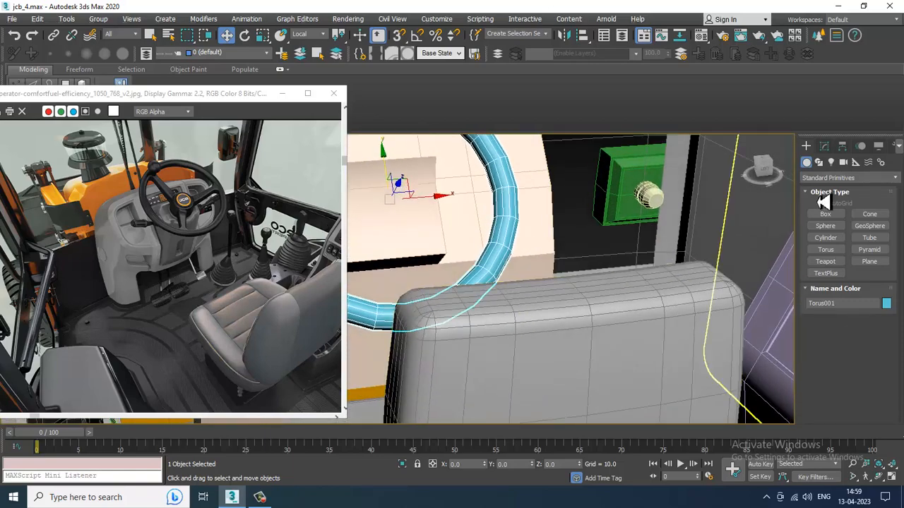
left_click(827, 238)
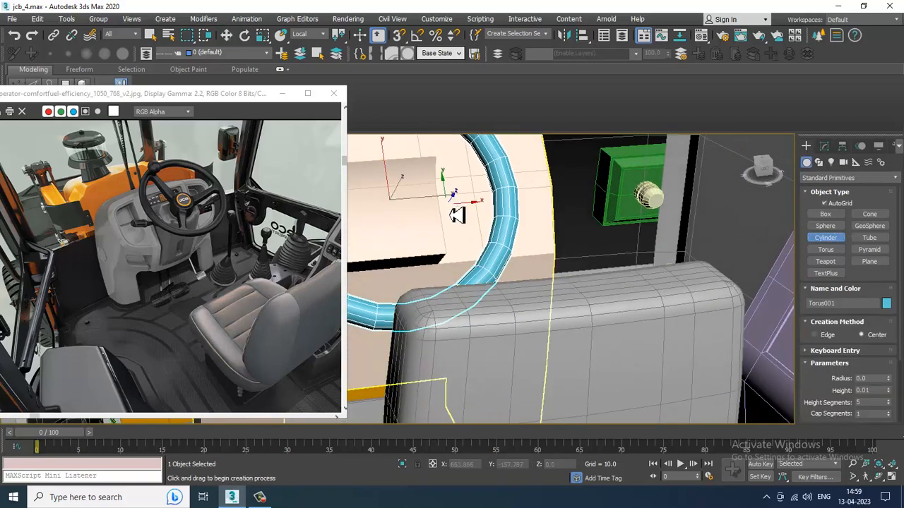
scroll(455, 247, "up", 3)
left_click_drag(442, 247, 460, 263)
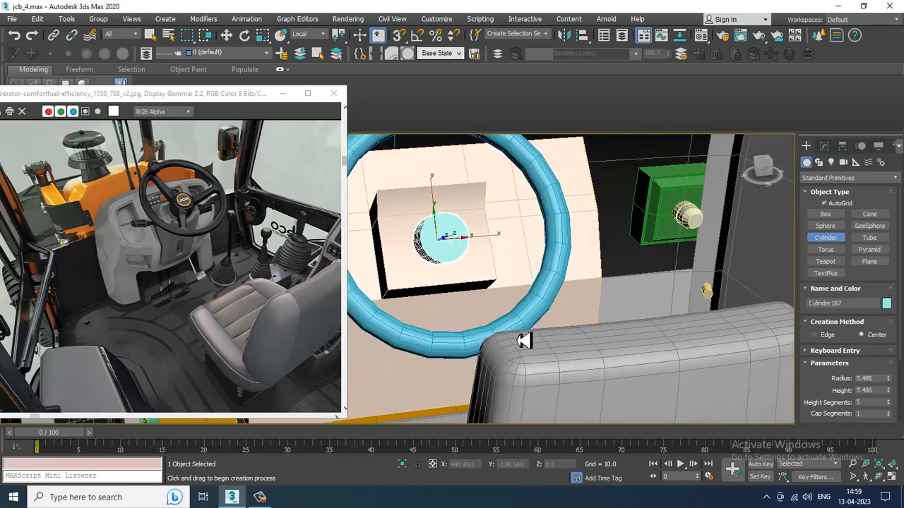
left_click(566, 351)
- Rotate the hub cylinder in the Front view perpendicular to the steering wheel and shift it slightly to line up with the wheel's centre
middle_click_drag(503, 264, 567, 237, "alt")
key("w")
key("alt+w")
right_click(619, 203)
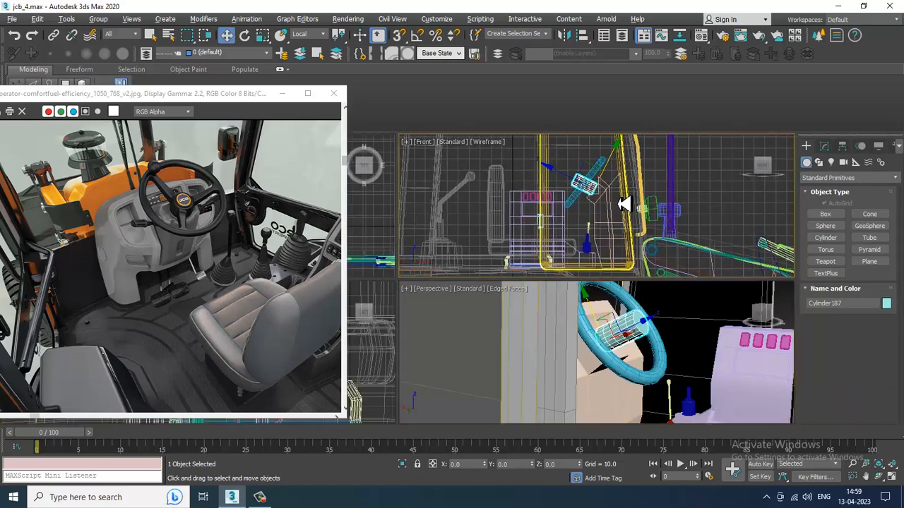
key("alt+w")
scroll(462, 214, "up", 2)
key("e")
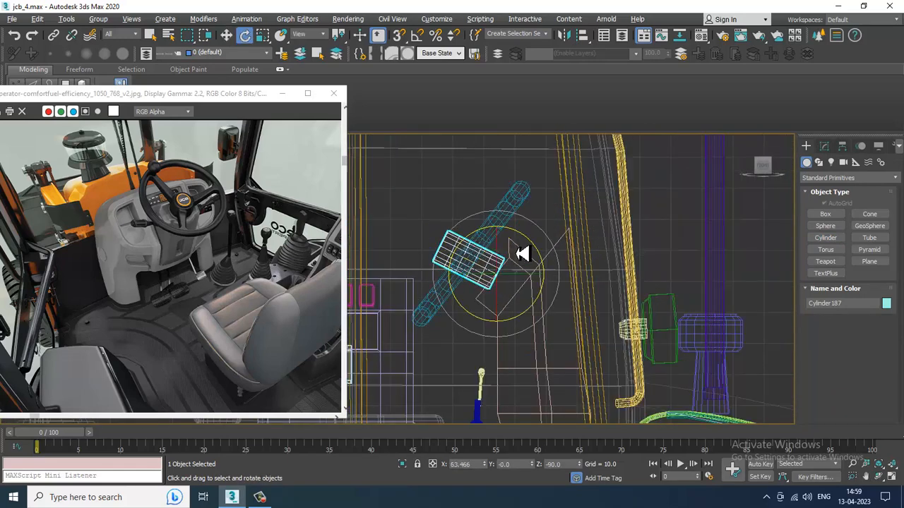
left_click_drag(518, 237, 535, 238)
key("w")
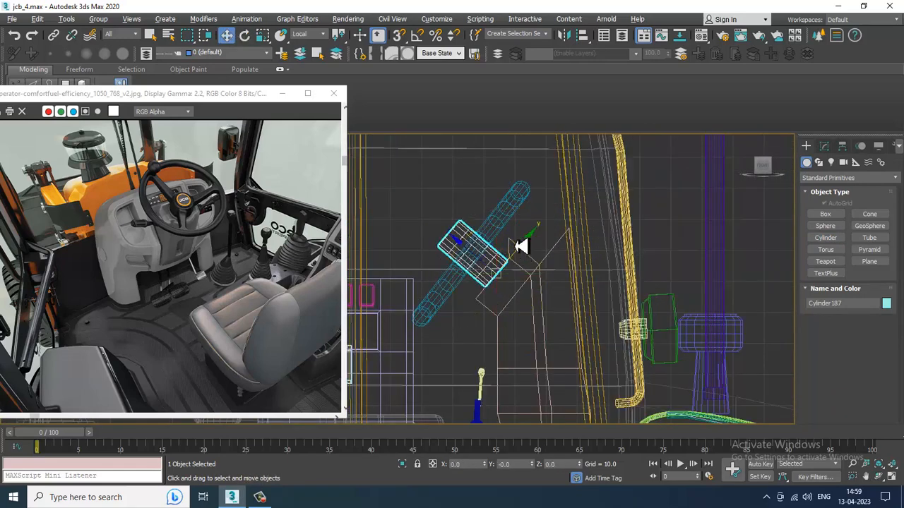
middle_click_drag(520, 246, 546, 260)
left_click_drag(544, 242, 542, 245)
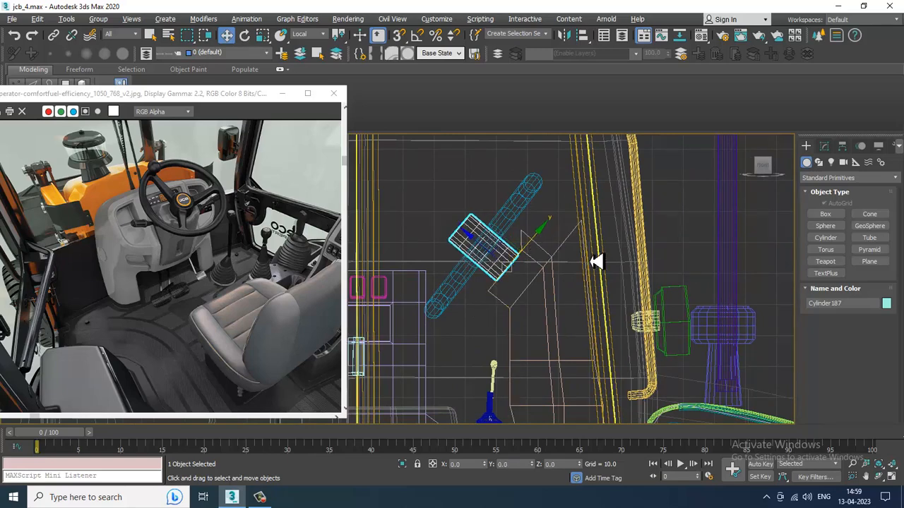
- Shorten the hub cylinder to a height of about 14.2
left_click(823, 148)
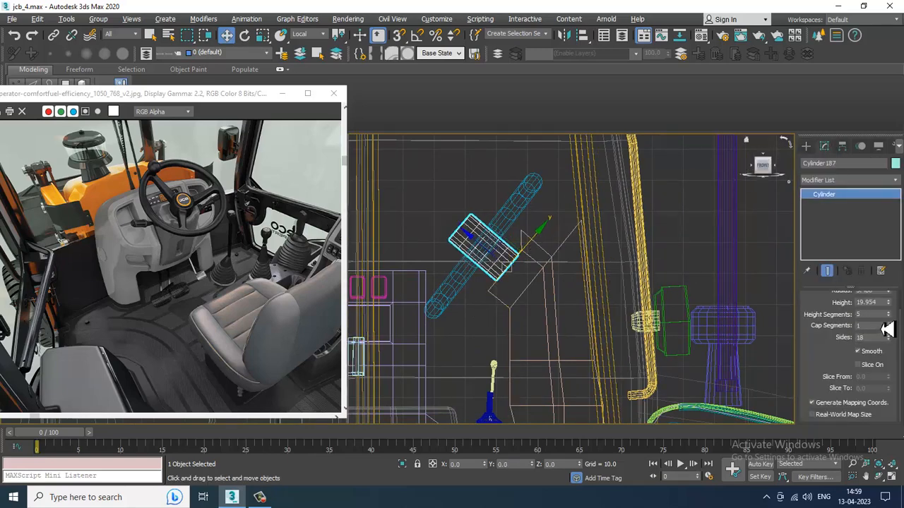
scroll(835, 339, "up", 1)
left_click_drag(893, 337, 893, 353)
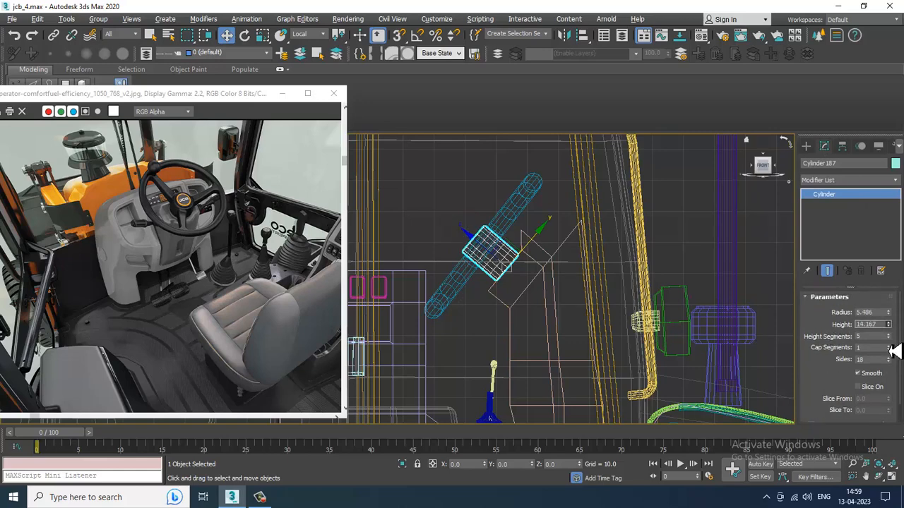
- Convert the hub cylinder to an Editable Poly
key("alt+w")
middle_click(711, 351)
key("alt+w")
middle_click_drag(707, 349, 495, 186, "alt")
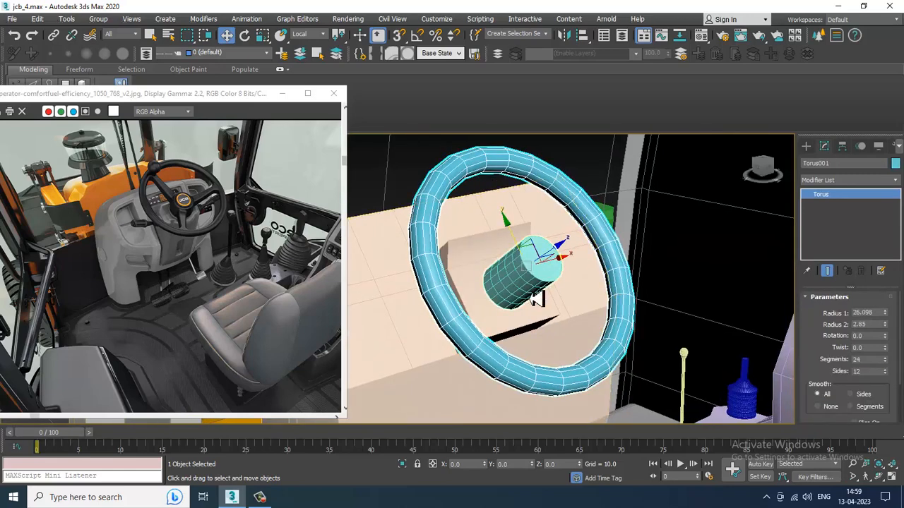
scroll(537, 298, "up", 4)
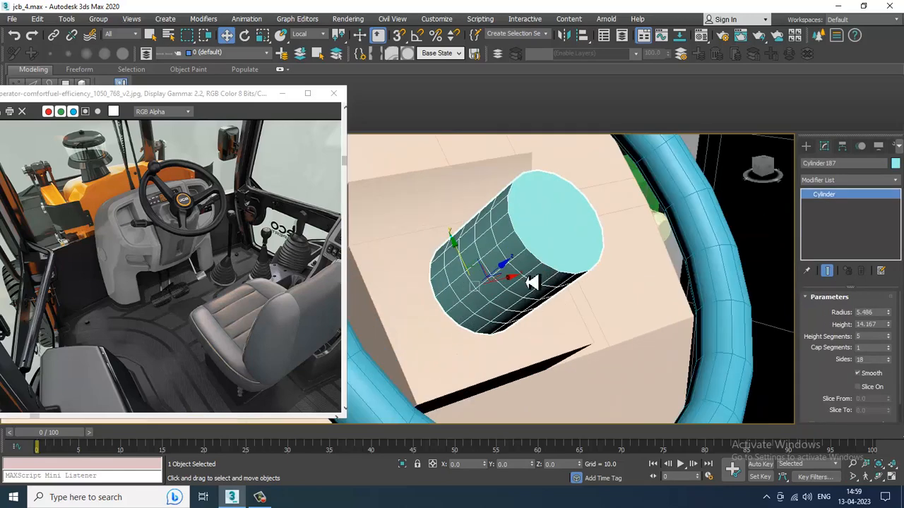
right_click(536, 234)
mouse_move(622, 361)
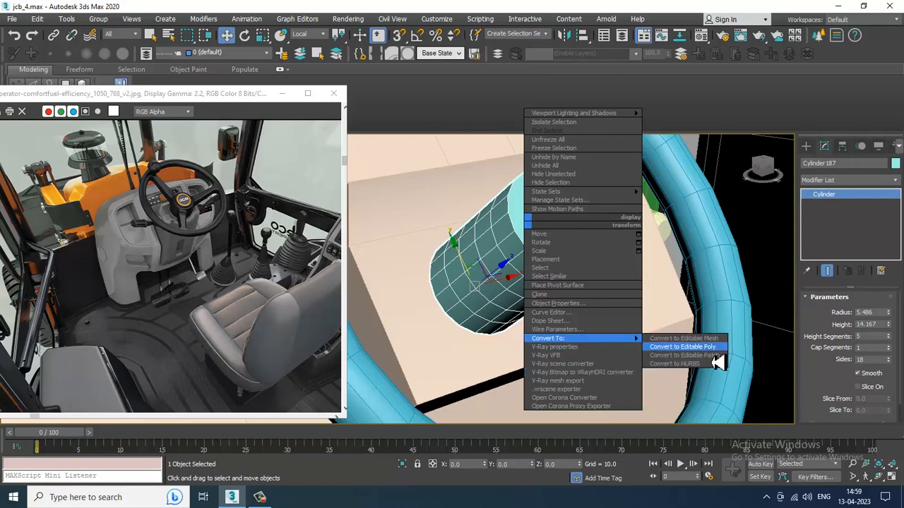
left_click(716, 358)
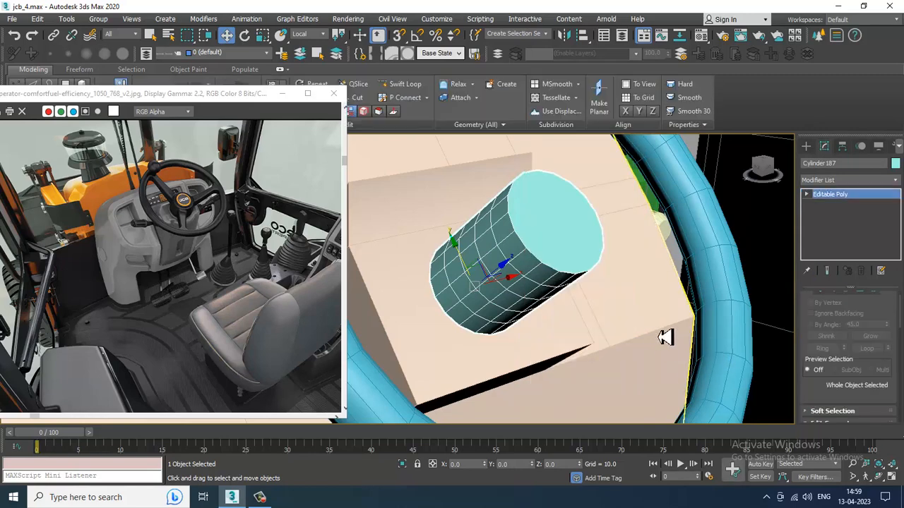
- Chamfer the border edges of the hub cylinder's outer cap by 1.0 with more connect edge segments
key("4")
left_click(580, 225)
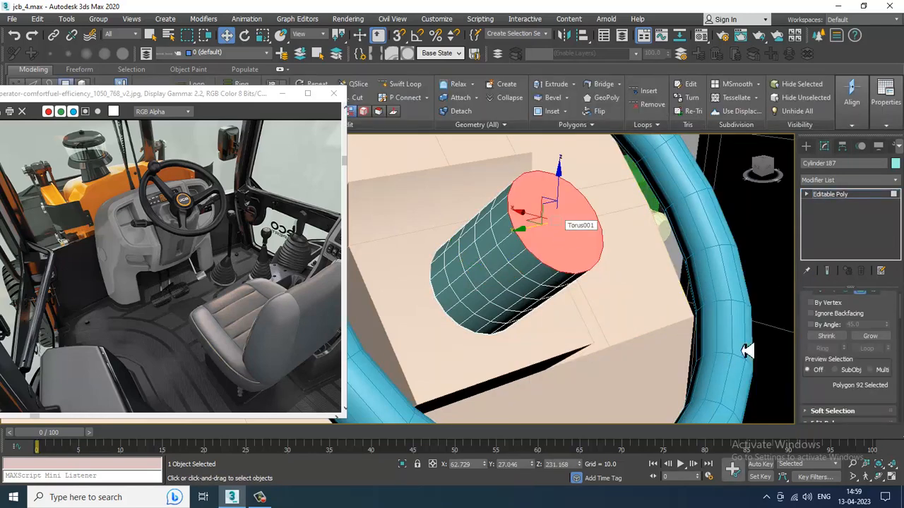
left_click_drag(874, 404, 858, 362)
left_click(833, 308)
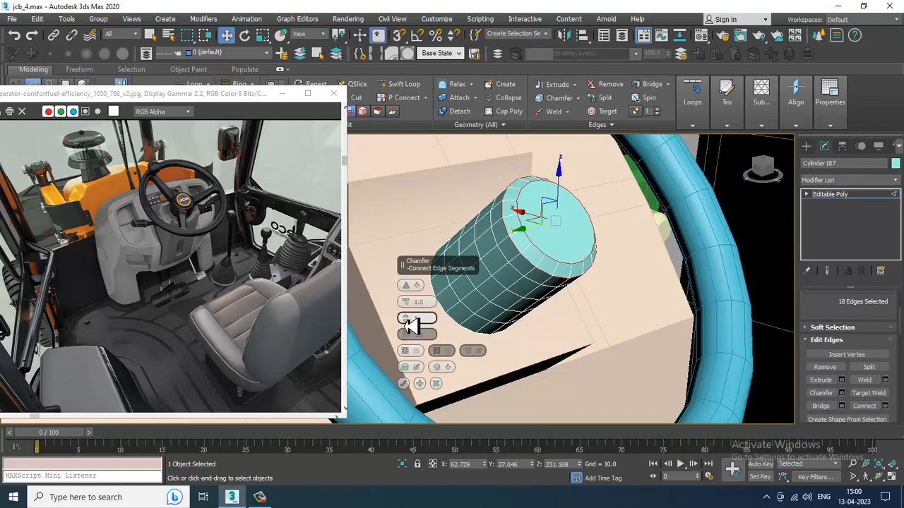
left_click(406, 316)
left_click(406, 316)
left_click_drag(406, 314, 413, 313)
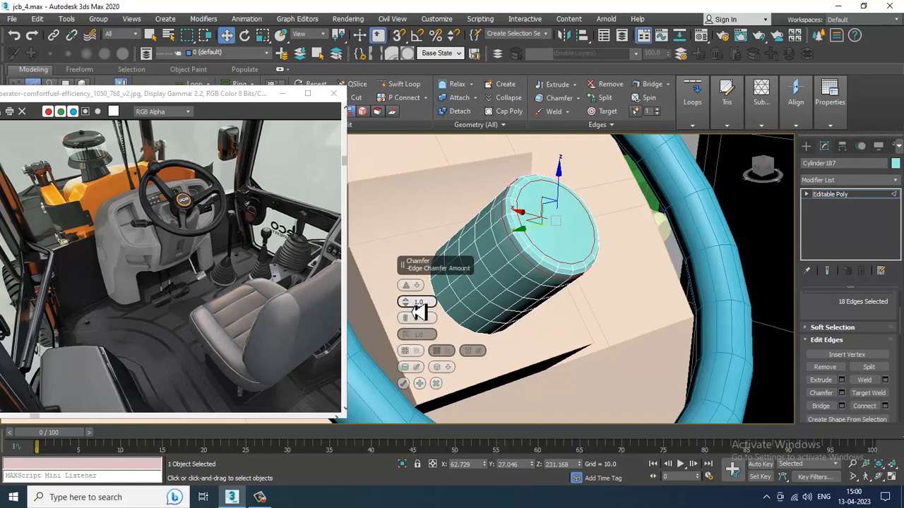
left_click(403, 384)
middle_click_drag(549, 292, 759, 265, "alt")
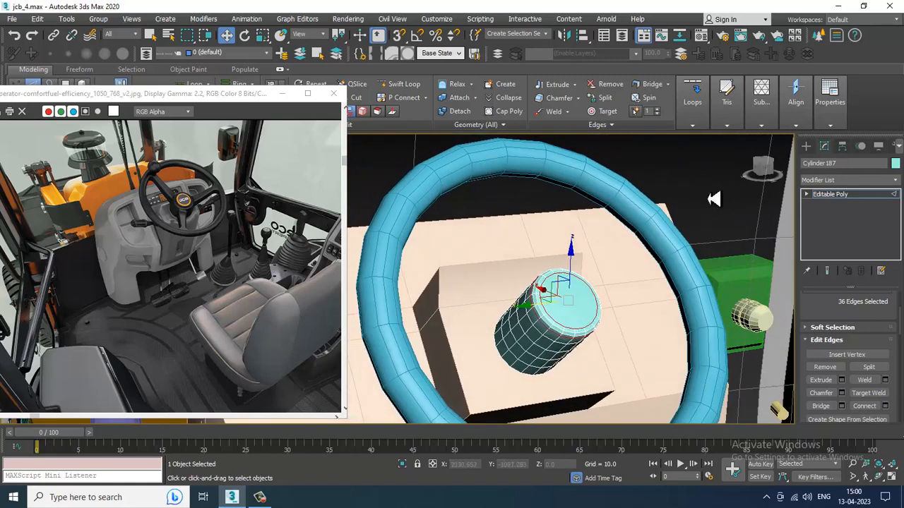
left_click(851, 195)
- Set the steering wheel torus to 36 segments and 13 sides, and convert it to an Editable Poly
left_click(571, 187)
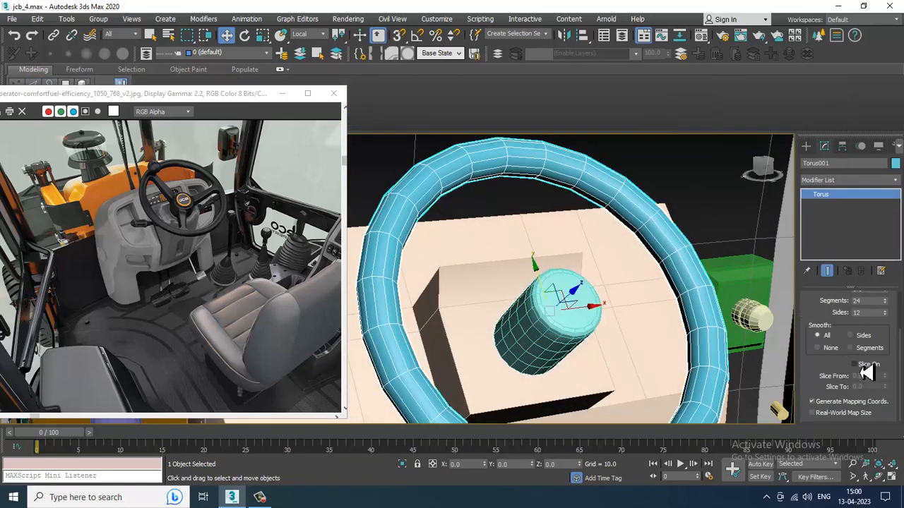
scroll(833, 364, "up", 3)
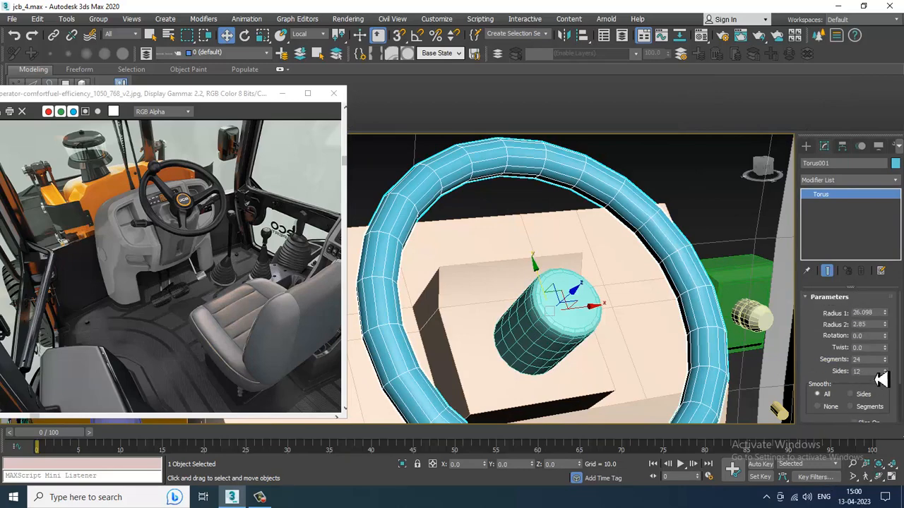
left_click_drag(894, 378, 892, 363)
middle_click_drag(735, 281, 591, 211, "alt")
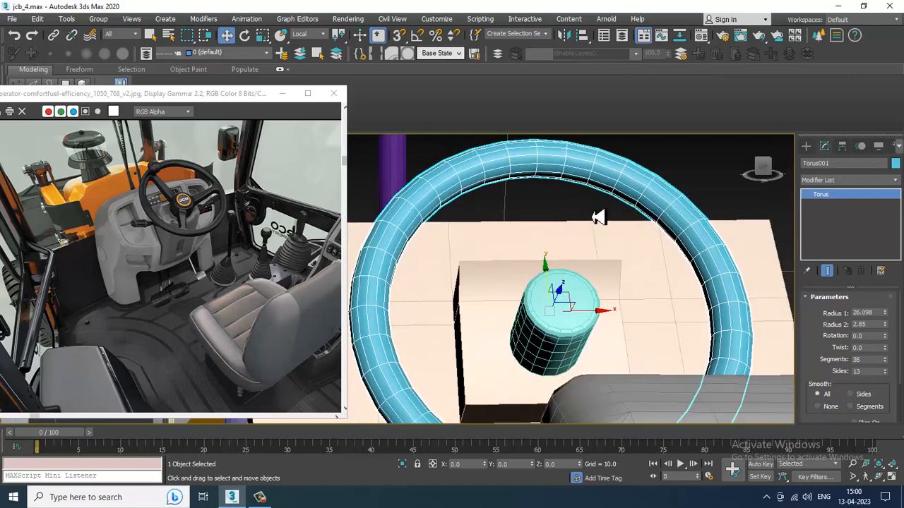
right_click(529, 155)
mouse_move(600, 270)
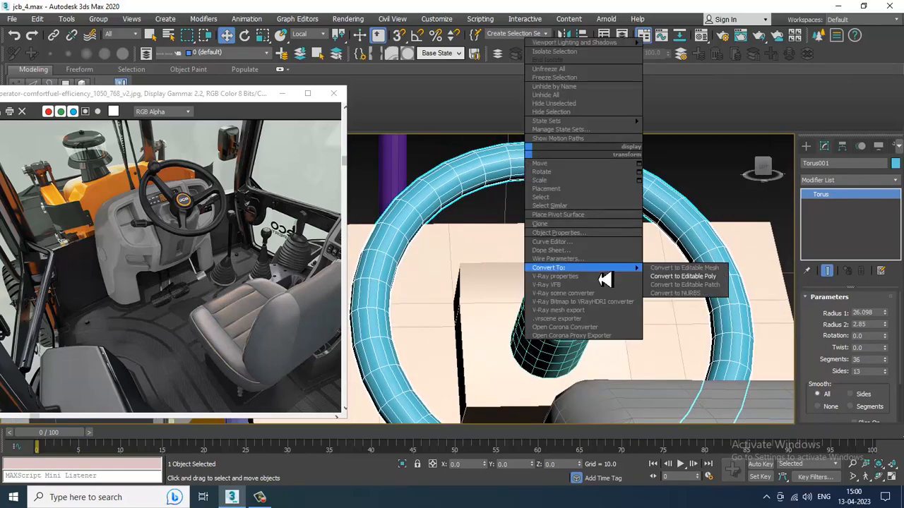
left_click(695, 278)
- Select four adjacent polygons on the inner side of the steering wheel rim at its upper end, facing the hub
scroll(537, 204, "up", 5)
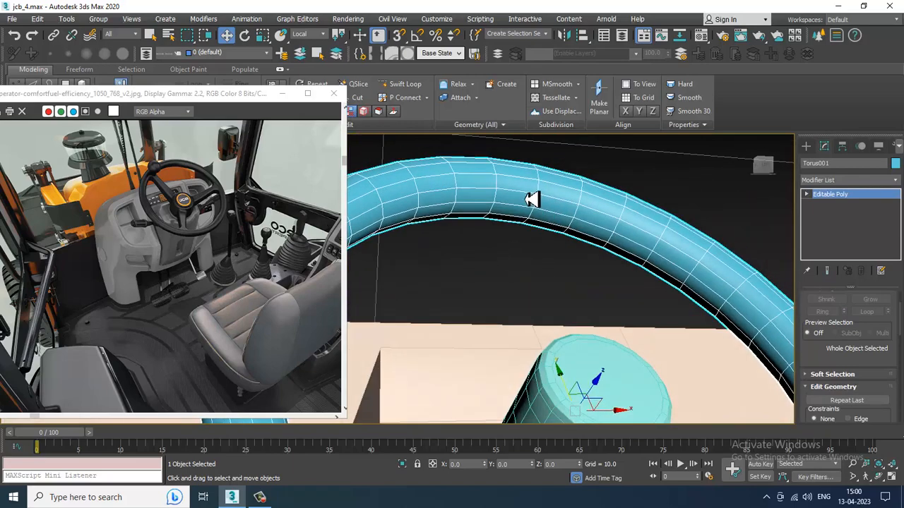
key("4")
left_click(474, 212)
middle_click_drag(534, 218, 479, 236, "alt")
left_click(478, 231, "ctrl")
left_click(511, 223, "ctrl")
left_click(504, 235, "ctrl")
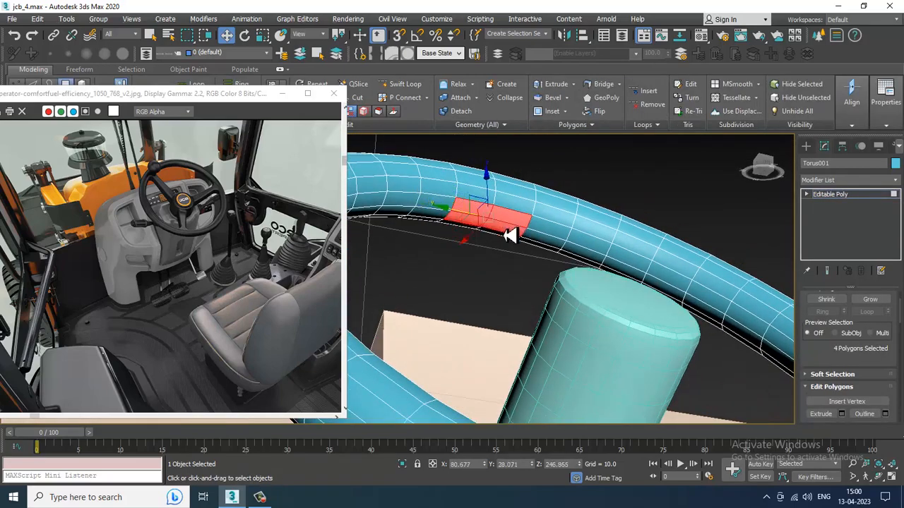
scroll(507, 237, "down", 3)
middle_click_drag(528, 256, 569, 259, "alt")
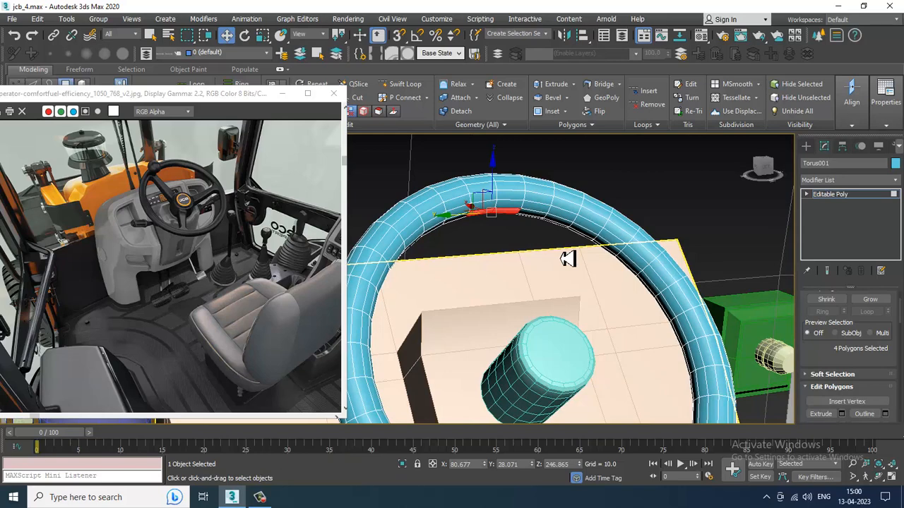
- Isolate the steering wheel rim from the rest of the scene, keeping its four polygons selected
scroll(563, 240, "up", 4)
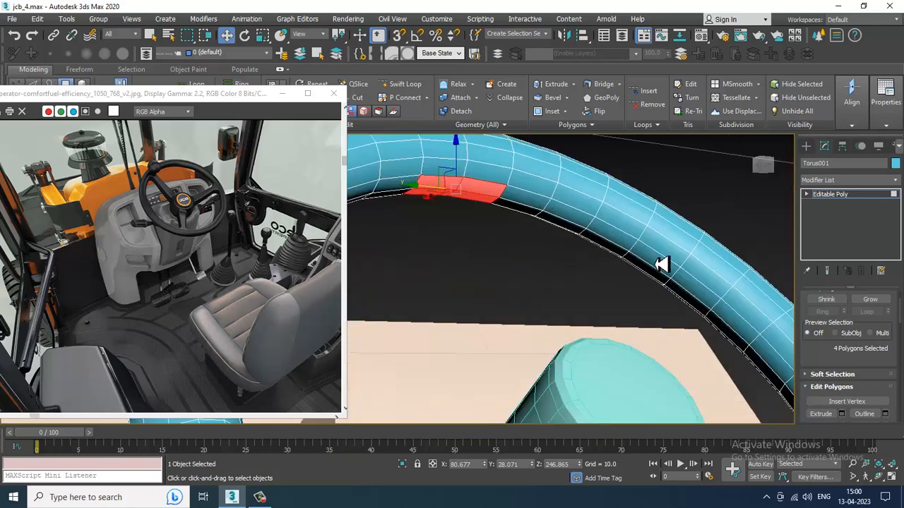
scroll(773, 372, "down", 8)
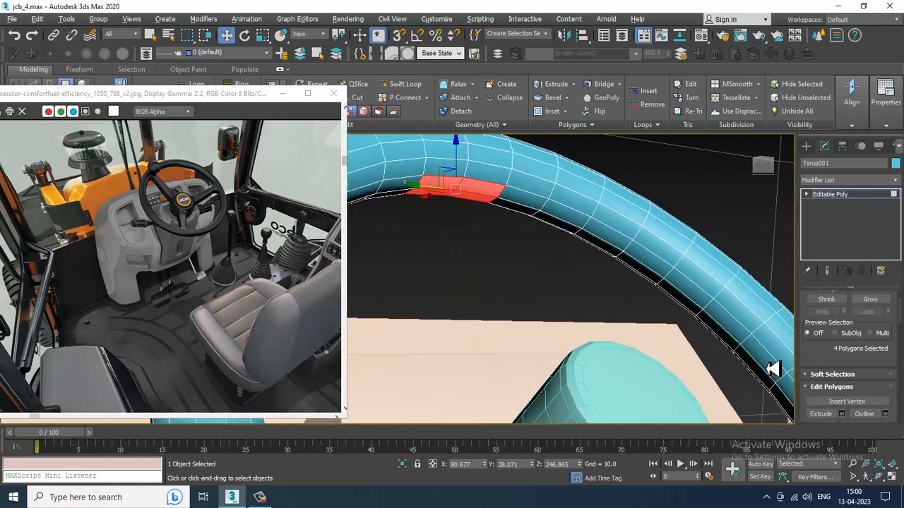
scroll(587, 289, "up", 4)
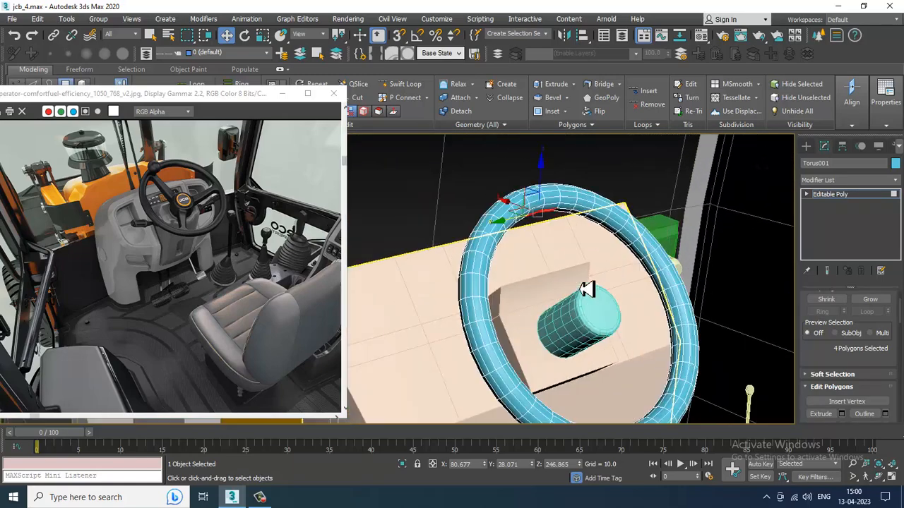
key("alt+q")
scroll(543, 263, "down", 8)
middle_click_drag(544, 263, 536, 246, "alt")
scroll(536, 246, "up", 3)
scroll(565, 233, "up", 3)
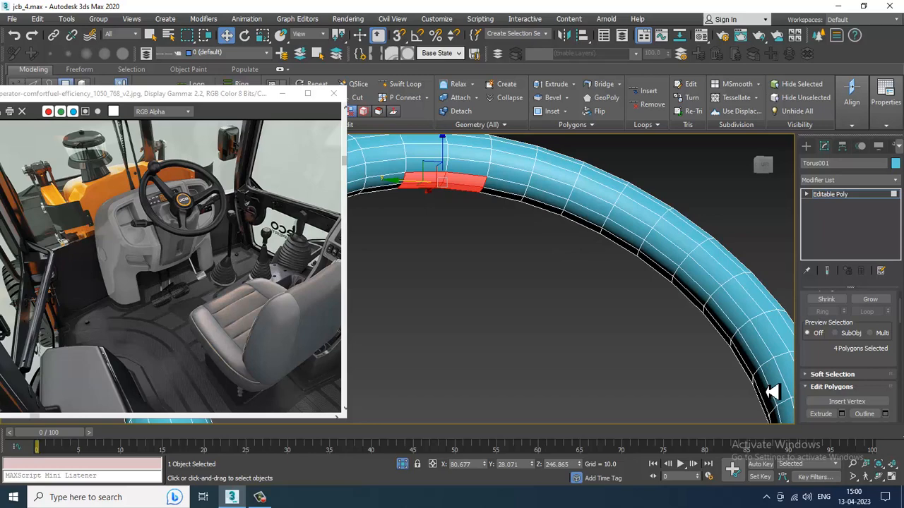
- Add two adjacent polygons on the inner side of the rim's lower-left part to the selection
middle_click_drag(773, 392, 715, 361, "alt")
scroll(670, 292, "down", 8)
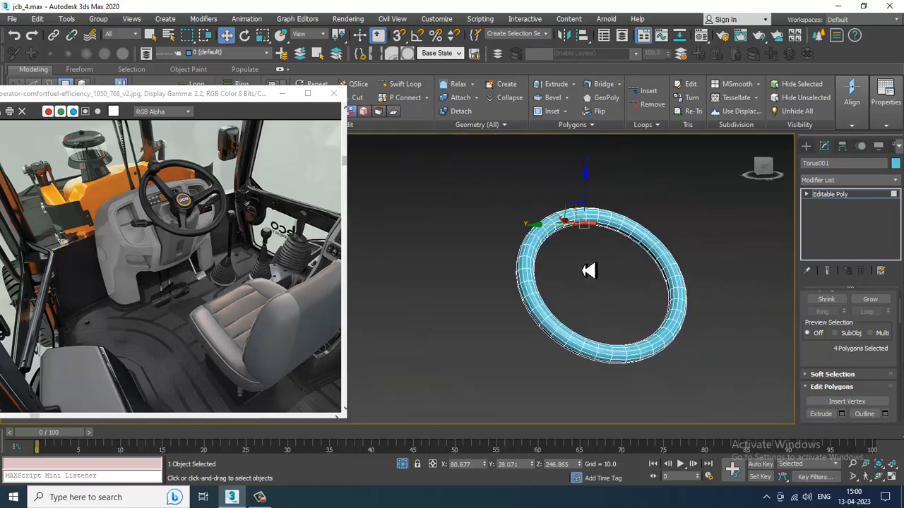
scroll(587, 269, "up", 3)
scroll(551, 227, "up", 4)
scroll(570, 216, "down", 5)
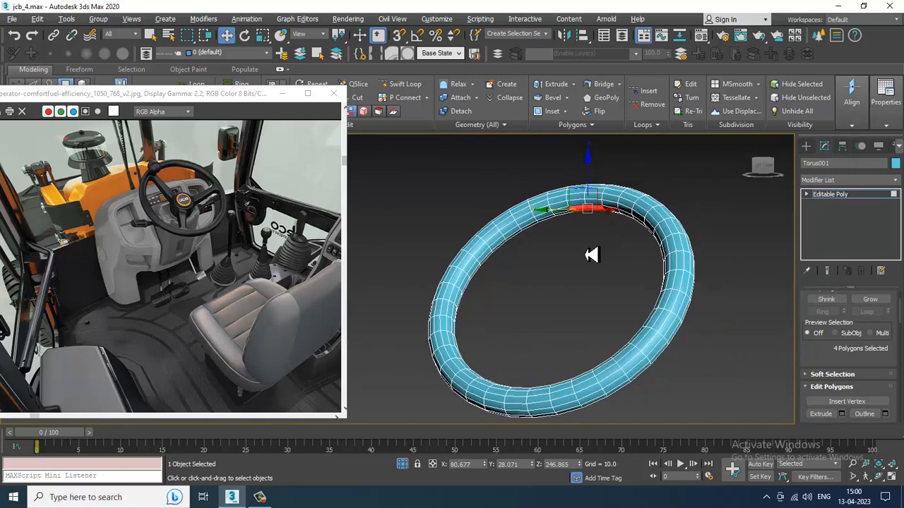
scroll(591, 252, "up", 3)
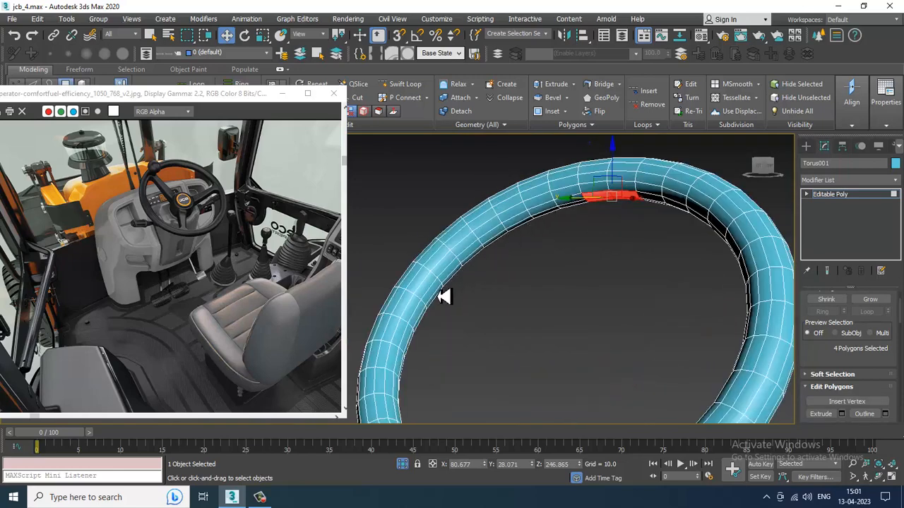
middle_click_drag(448, 407, 420, 422, "alt")
left_click(410, 397, "ctrl")
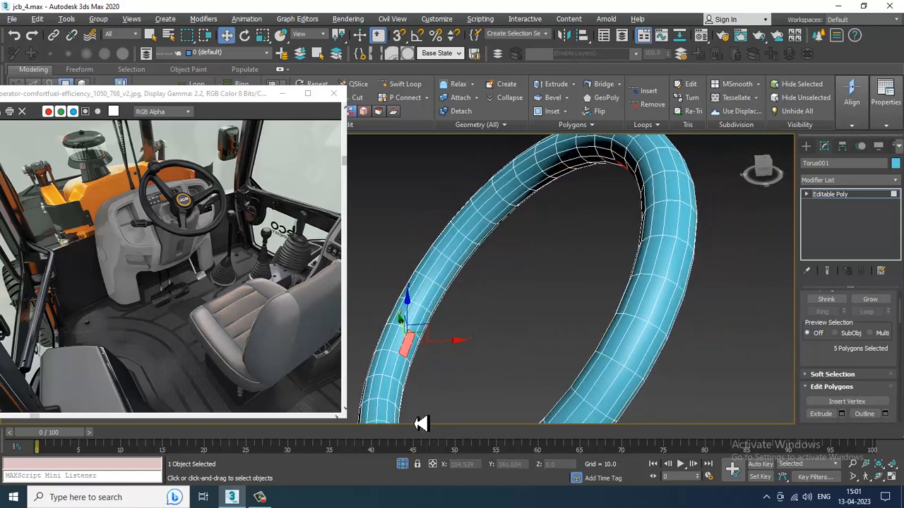
left_click(417, 357, "ctrl")
middle_click_drag(447, 363, 568, 375, "alt")
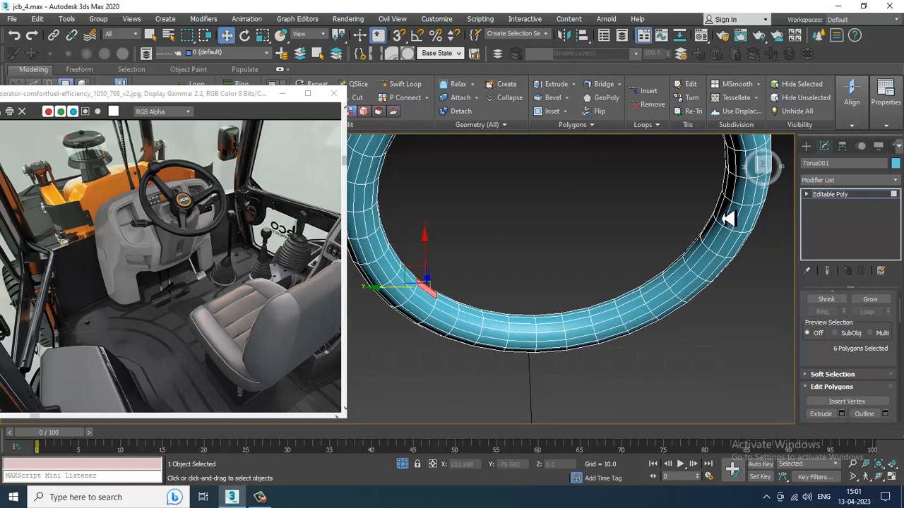
- Add a block of four adjacent polygons on the inner side of the rim's right part to the selection
middle_click_drag(728, 219, 681, 328, "alt")
left_click(698, 253, "ctrl")
middle_click_drag(672, 341, 459, 365, "alt")
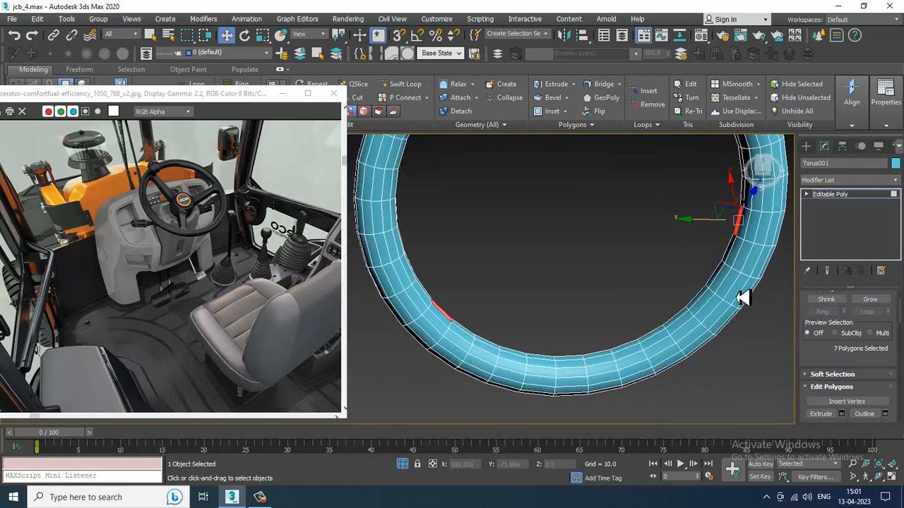
middle_click_drag(741, 272, 678, 376, "alt")
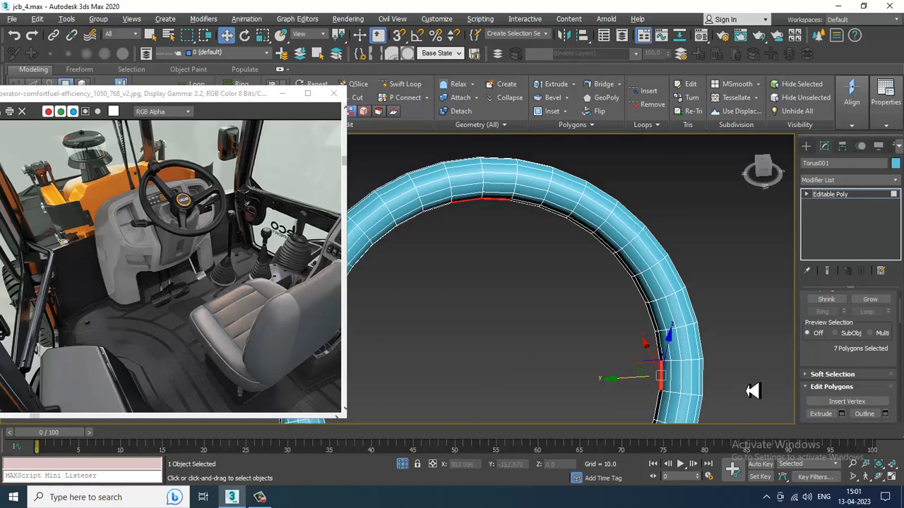
middle_click_drag(753, 391, 646, 297, "alt")
left_click(643, 294, "ctrl")
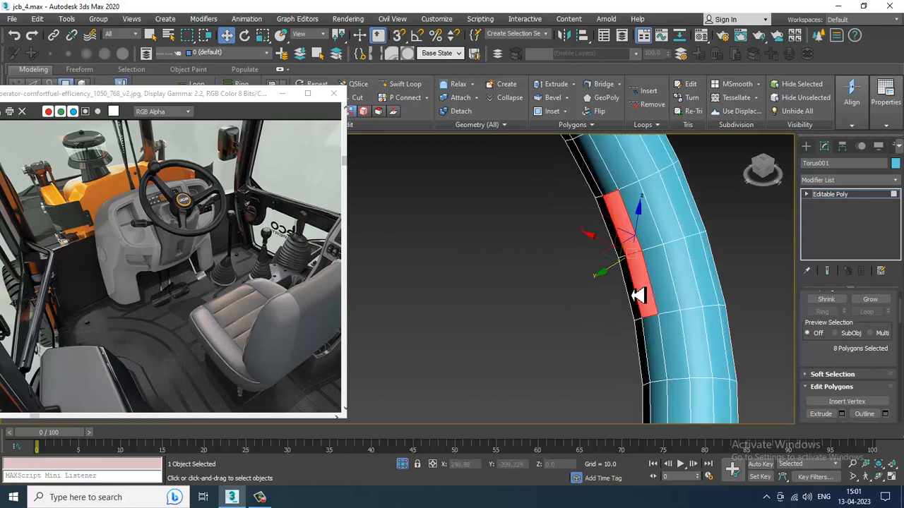
left_click(615, 243, "ctrl")
left_click(613, 244, "ctrl")
- Add two more polygons beside the lower-left pair, giving four selected polygons at each of the three spoke positions
scroll(682, 293, "down", 5)
middle_click_drag(682, 292, 620, 287, "alt")
scroll(572, 268, "up", 2)
scroll(558, 288, "up", 2)
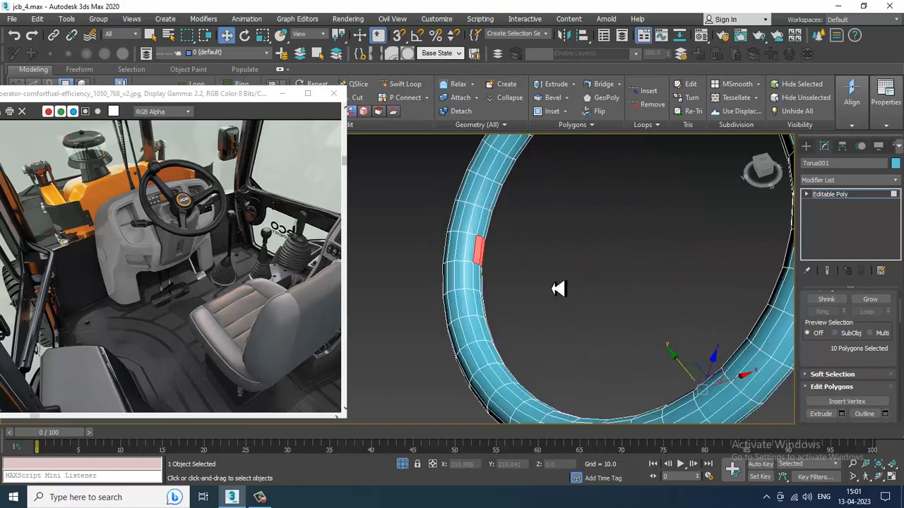
left_click(486, 228, "ctrl")
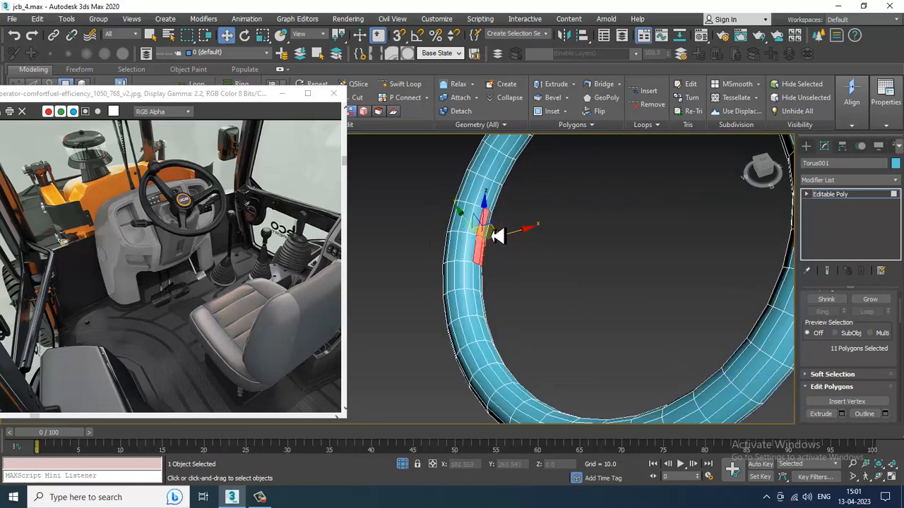
scroll(501, 237, "down", 3)
middle_click_drag(503, 238, 624, 269, "alt")
- End the isolation, extrude the twelve rim polygons by 22.164 toward the hub as three spokes, and leave polygon editing
right_click(586, 259)
left_click(631, 169)
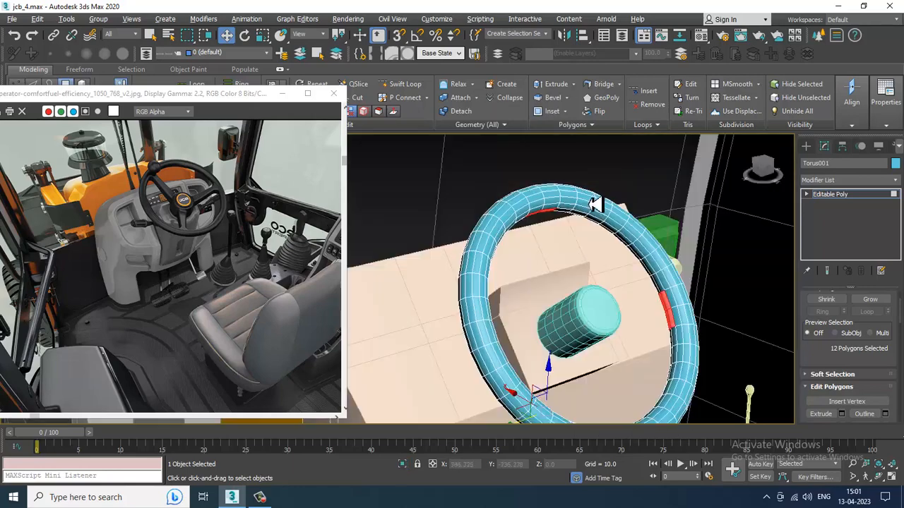
left_click(841, 413)
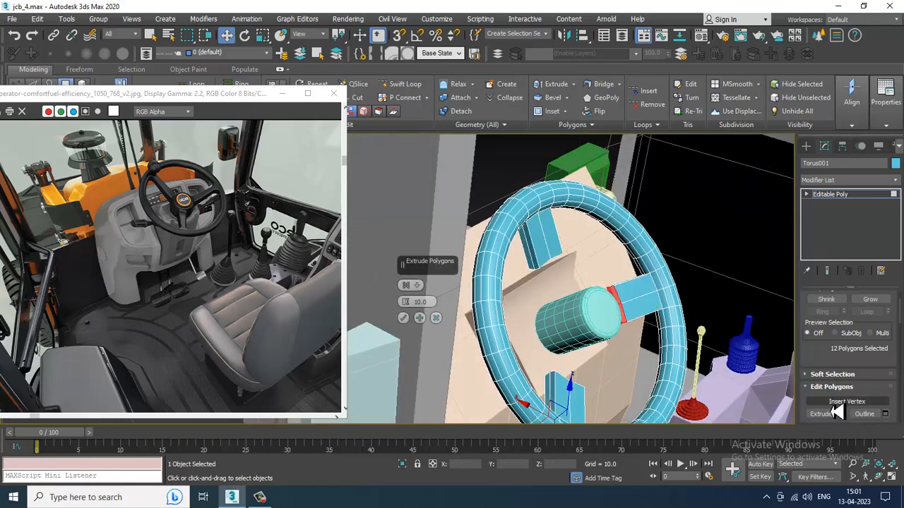
middle_click_drag(706, 332, 695, 267, "alt")
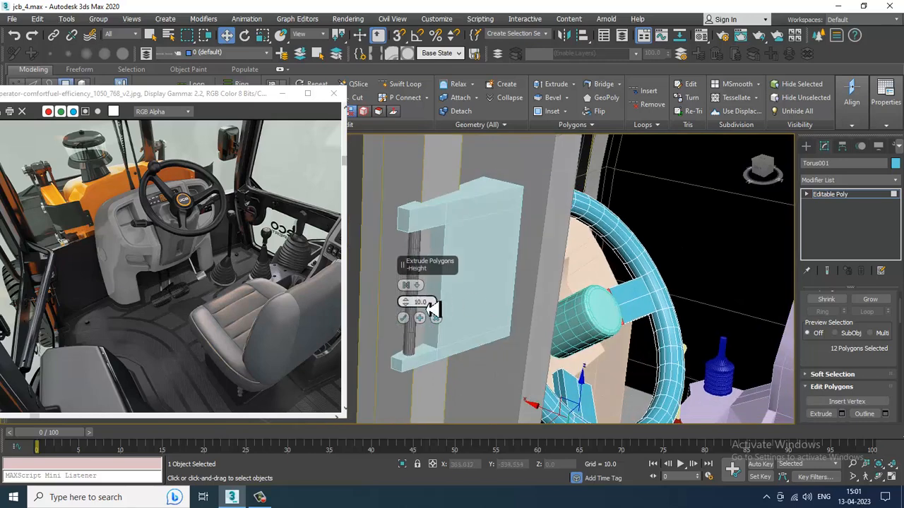
key("shift+z")
left_click_drag(412, 305, 404, 248)
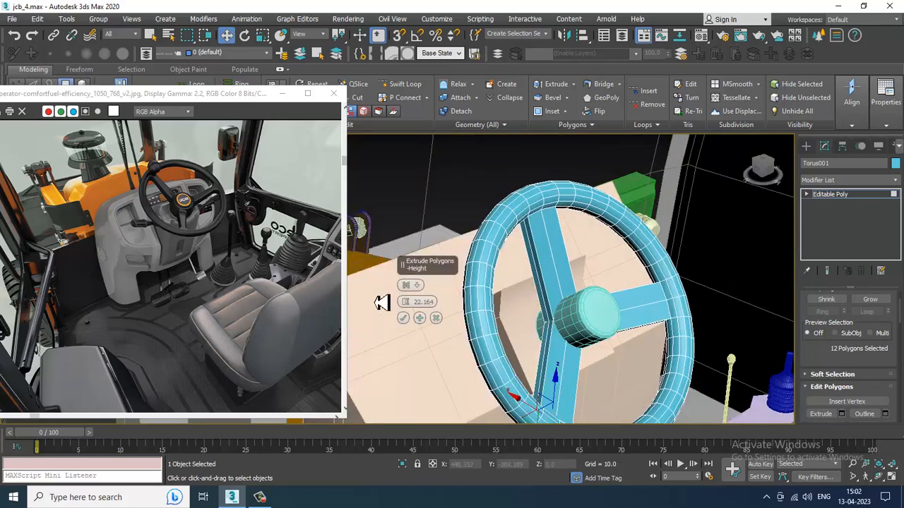
left_click(404, 319)
middle_click_drag(410, 329, 859, 271, "alt")
left_click(846, 194)
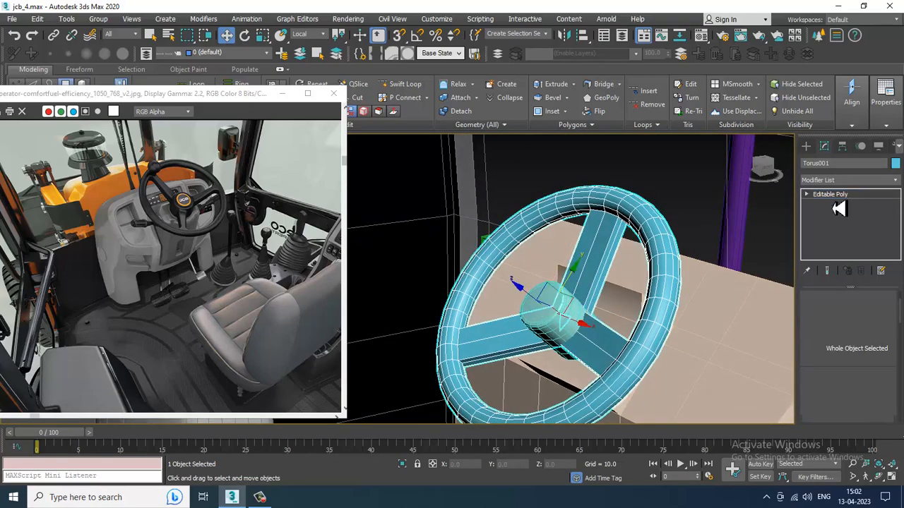
- Examine the steering wheel and its spokes inside the cab in the front and perspective views
key("alt+w")
middle_click(579, 250)
key("alt+w")
middle_click_drag(402, 250, 464, 247)
key("alt+w")
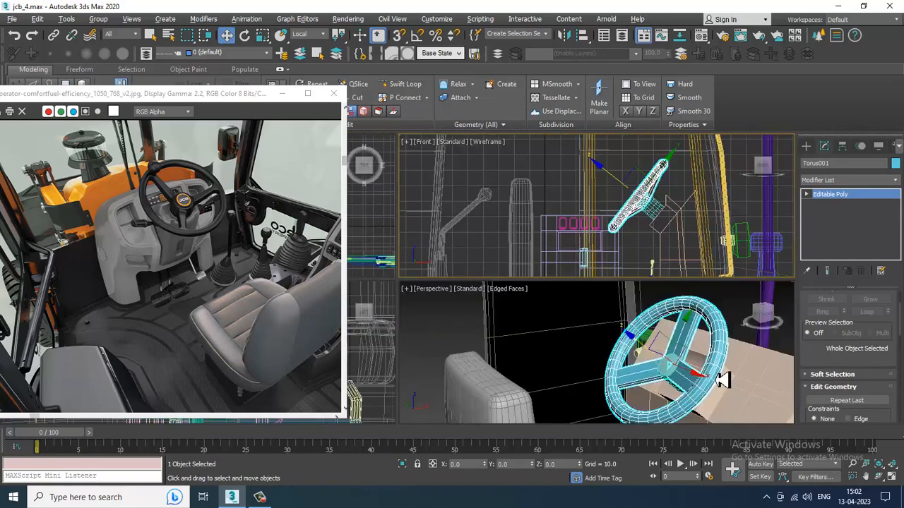
middle_click(723, 380)
key("alt+w")
middle_click_drag(686, 355, 526, 293, "alt")
scroll(543, 302, "down", 4)
scroll(542, 303, "down", 3)
key("alt+w")
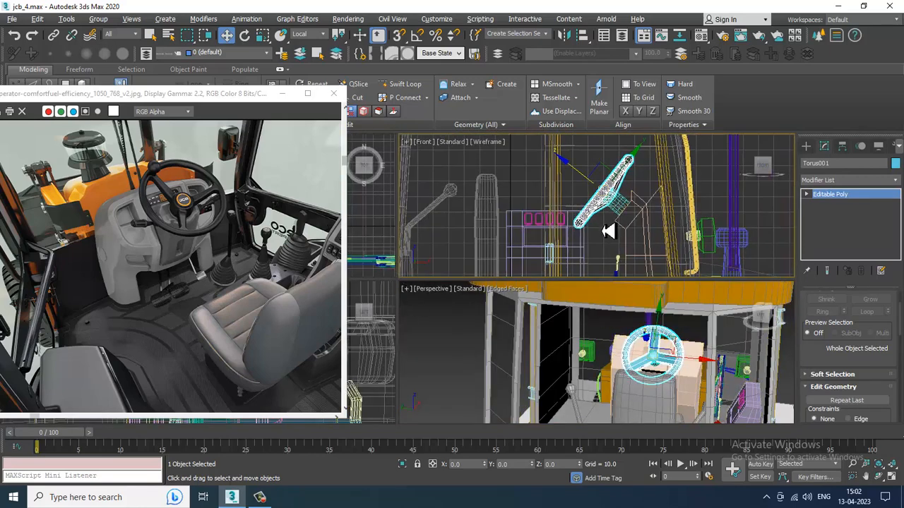
- Draw a straight line about 28 units long in the left view, from beside the steering wheel hub outward past the rim
middle_click(361, 339)
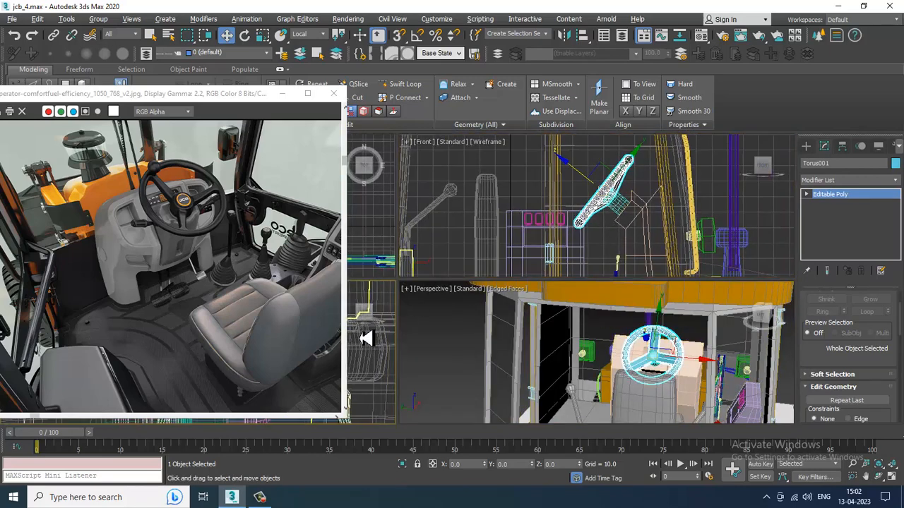
key("alt+w")
scroll(545, 290, "down", 8)
scroll(590, 277, "down", 2)
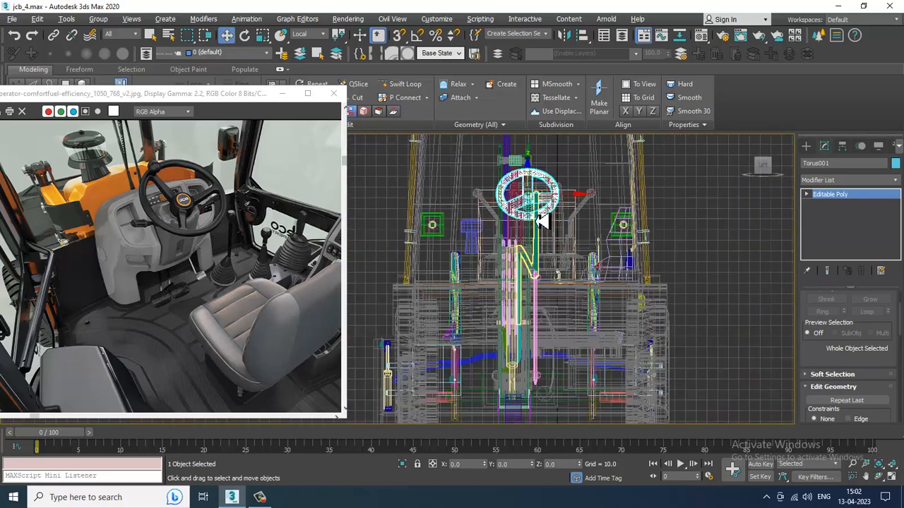
scroll(540, 219, "up", 2)
middle_click_drag(551, 265, 507, 333)
left_click(806, 146)
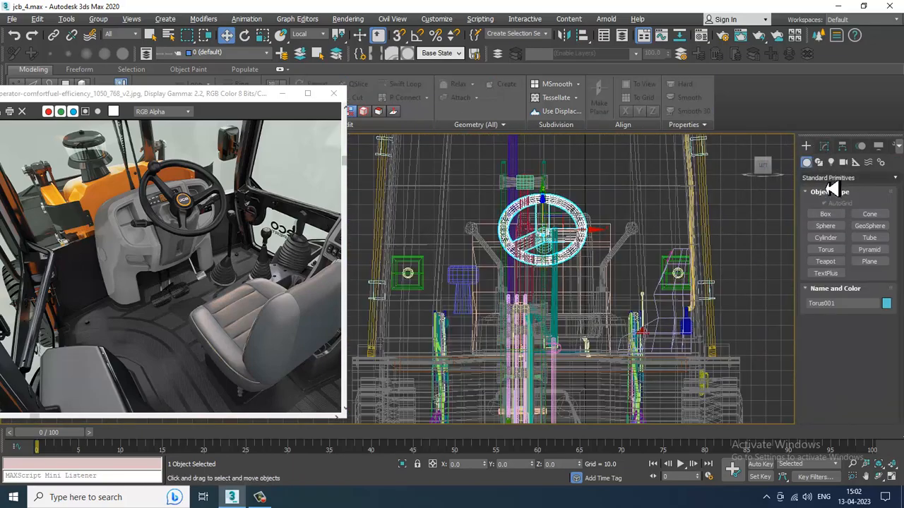
left_click(818, 161)
left_click(826, 223)
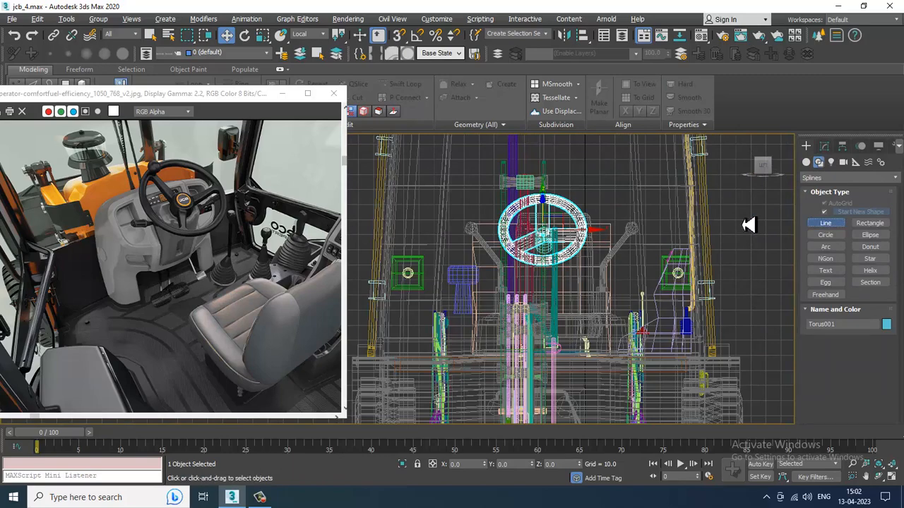
scroll(575, 236, "up", 2)
scroll(534, 226, "up", 2)
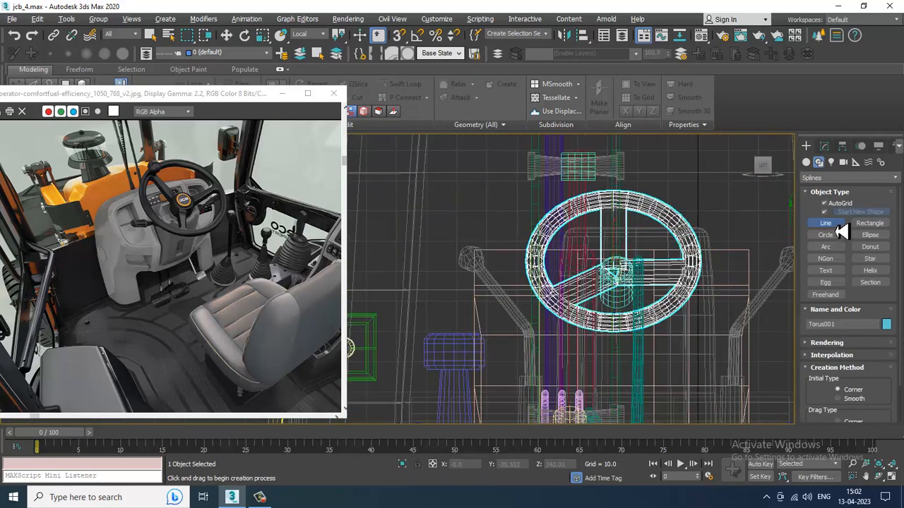
left_click(604, 293)
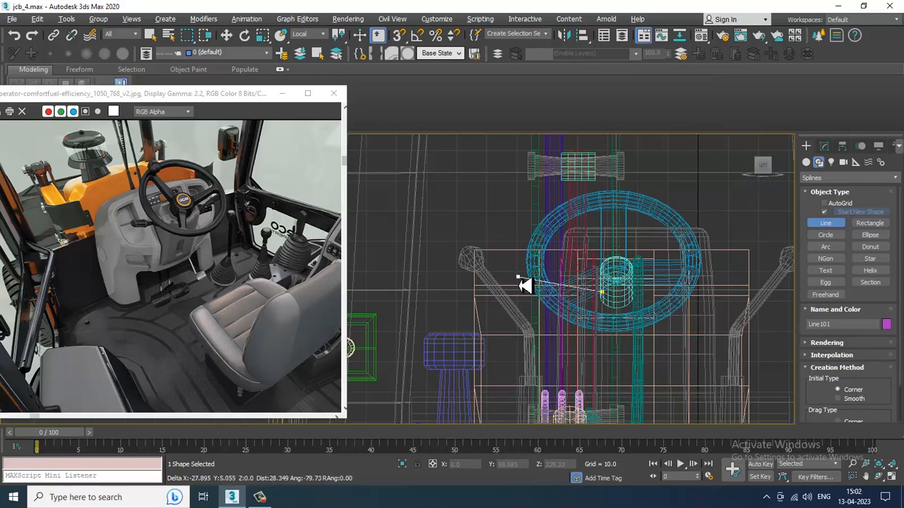
key("w")
- Enable the new line's rendering in the viewport as a radial tube with a thickness of 1.48
key("alt+w")
middle_click(670, 357)
key("alt+w")
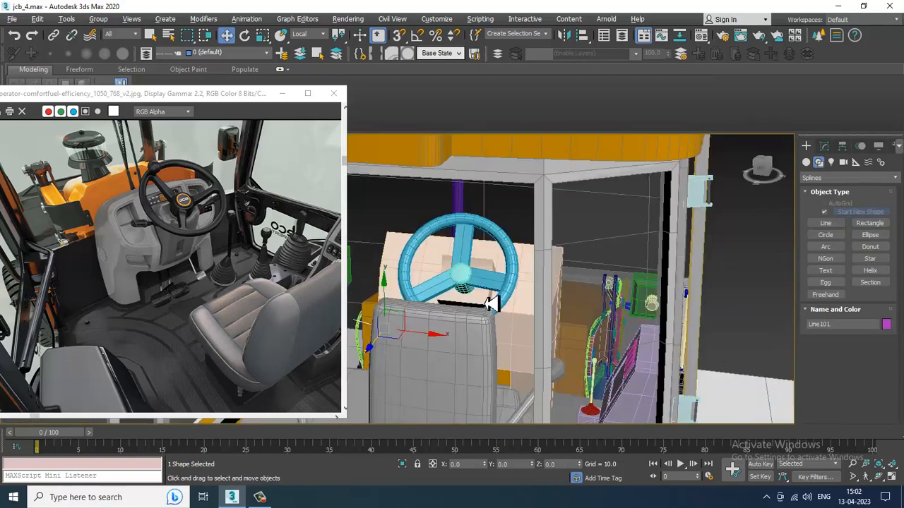
middle_click_drag(490, 301, 576, 275, "alt")
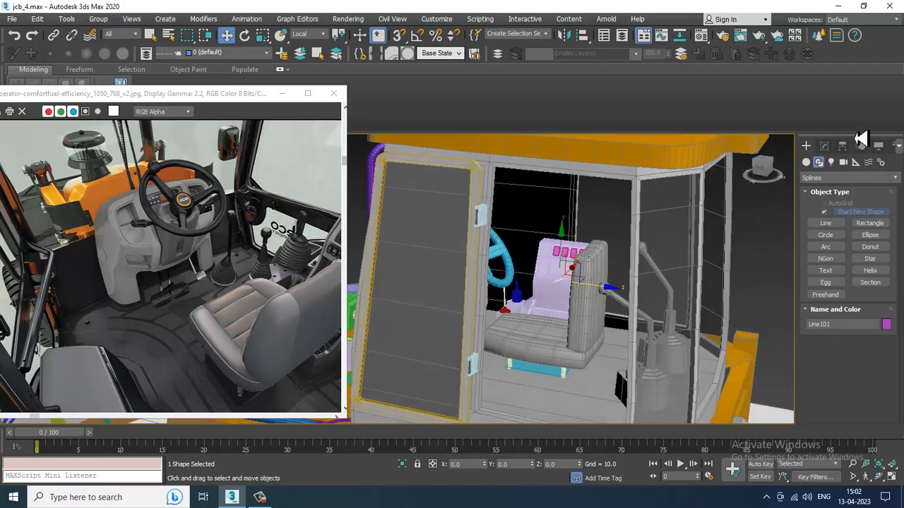
left_click(824, 145)
scroll(825, 314, "up", 3)
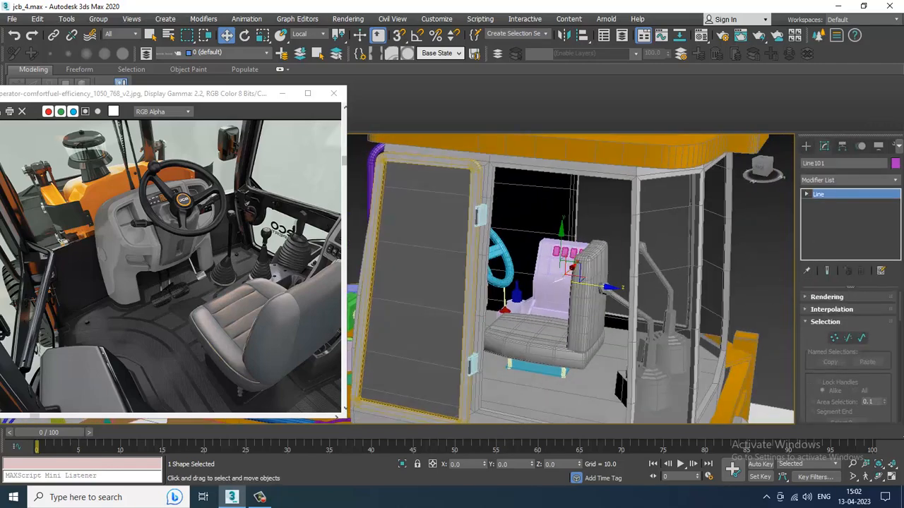
left_click(809, 294)
scroll(823, 336, "up", 3)
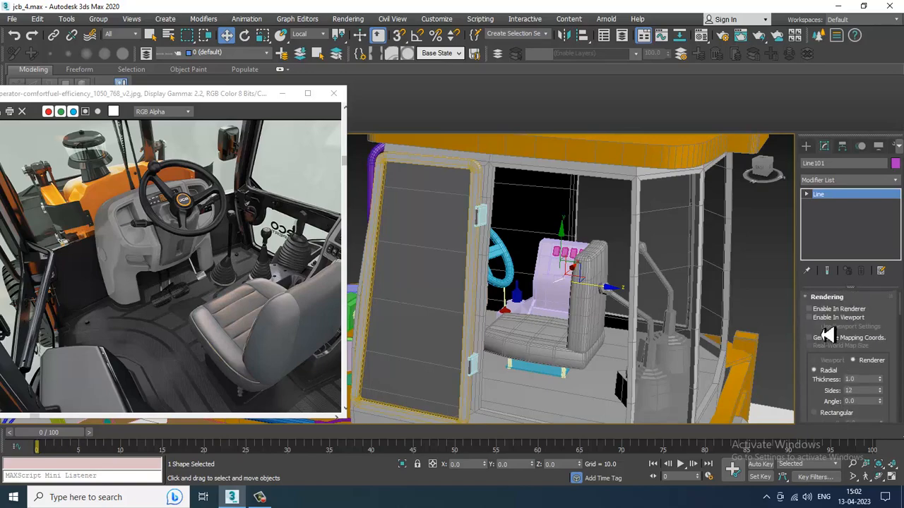
scroll(686, 317, "up", 6)
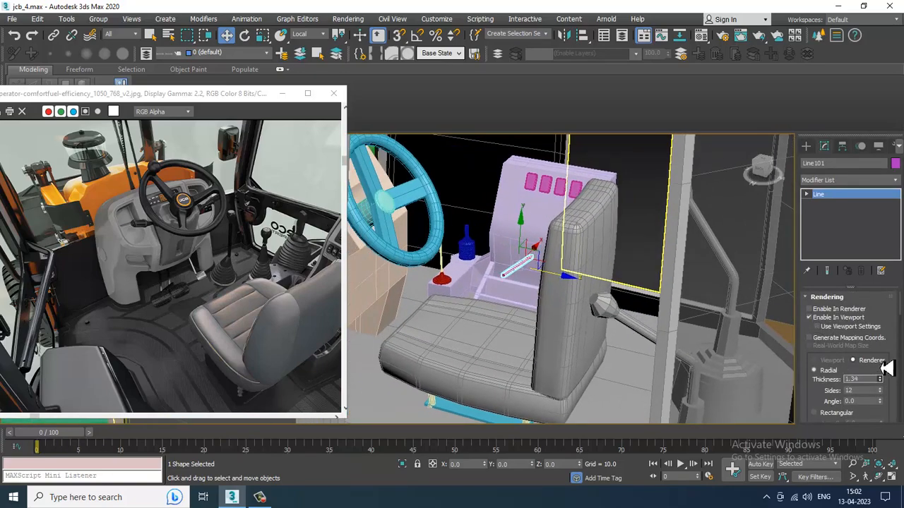
scroll(551, 297, "up", 4)
- Convert the line to an Editable Poly and select the cap polygon at its outer end
right_click(519, 270)
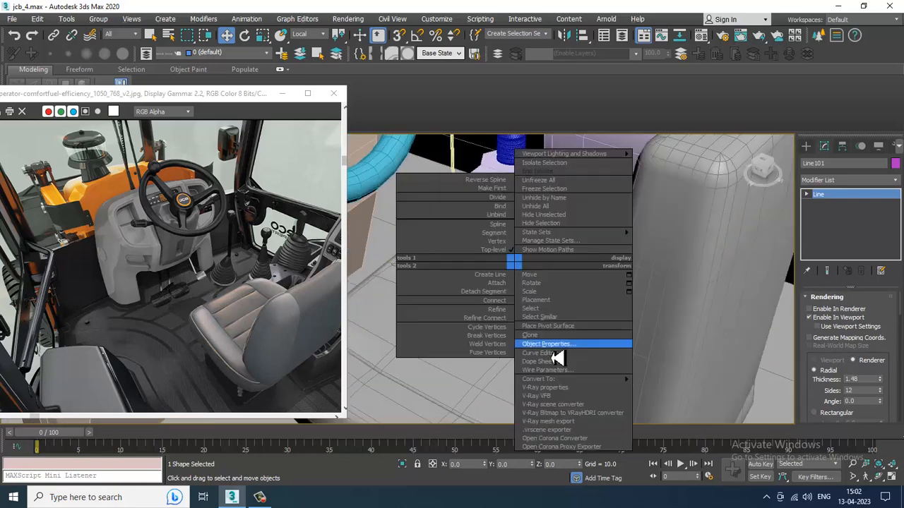
mouse_move(583, 381)
left_click(713, 396)
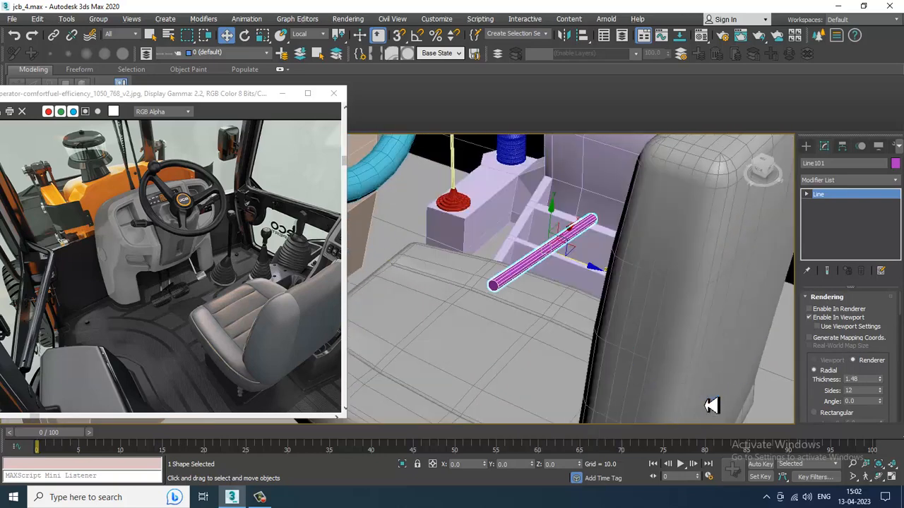
key("4")
left_click(497, 288)
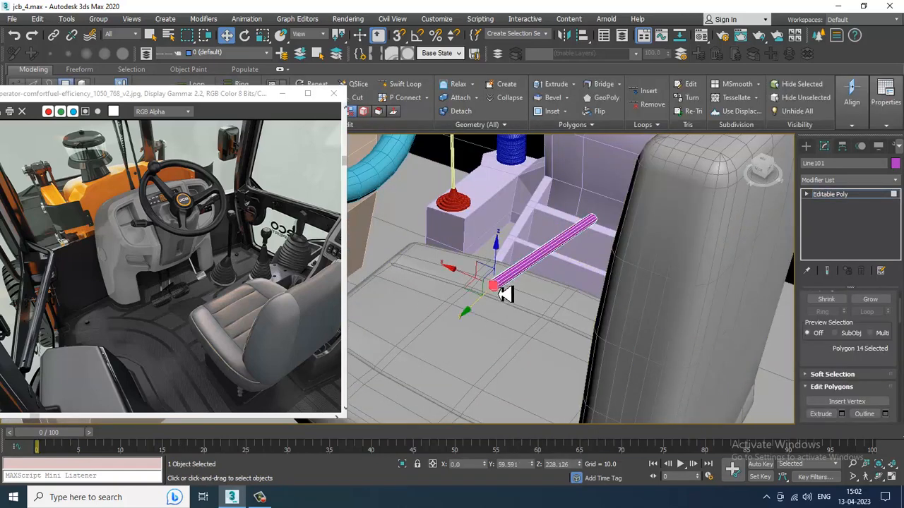
- Bevel the lever's end cap twice, with height 3.032 and outline 0.181, and with height 5.158 and outline -0.291
scroll(806, 387, "down", 3)
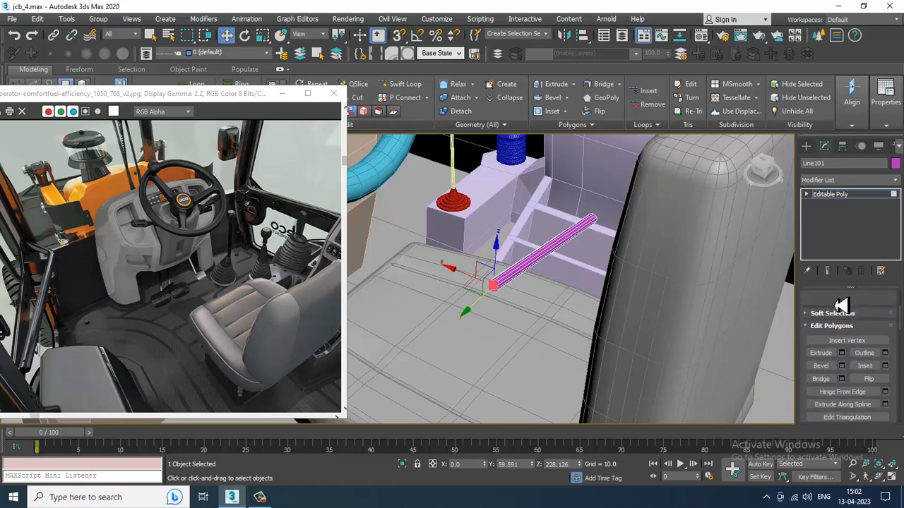
left_click(841, 358)
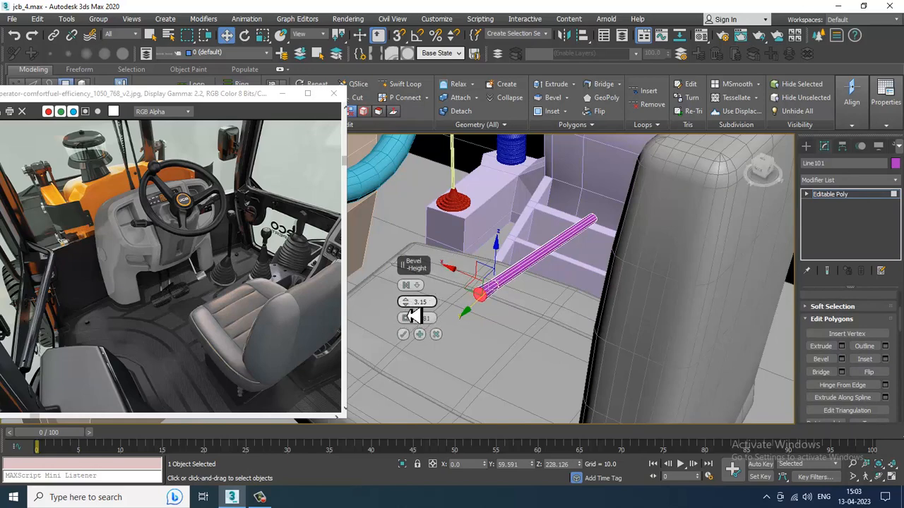
left_click_drag(408, 315, 408, 318)
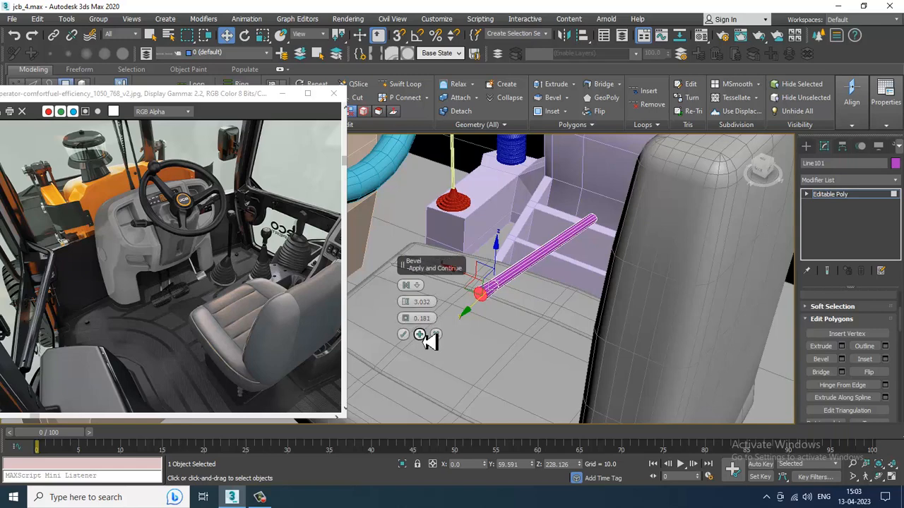
left_click(421, 335)
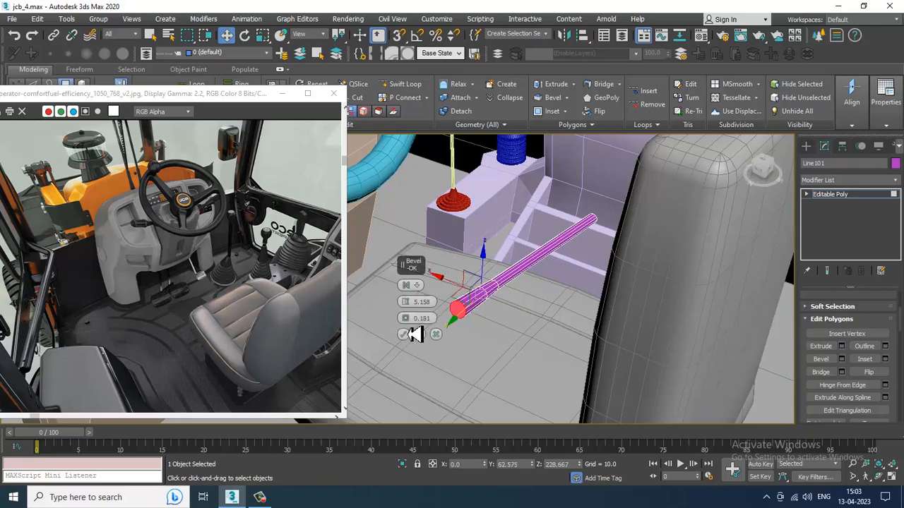
left_click_drag(407, 319, 410, 330)
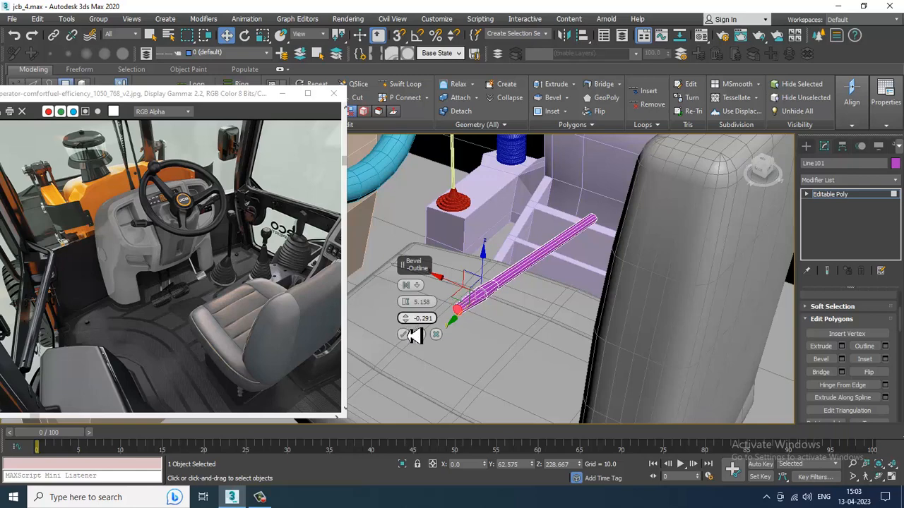
left_click(403, 335)
- Refine the lever's handle by selecting the vertex rings at its outer end and scaling them uniformly
middle_click_drag(467, 345, 428, 247, "alt")
scroll(524, 315, "up", 3)
key("1")
left_click_drag(448, 313, 439, 302)
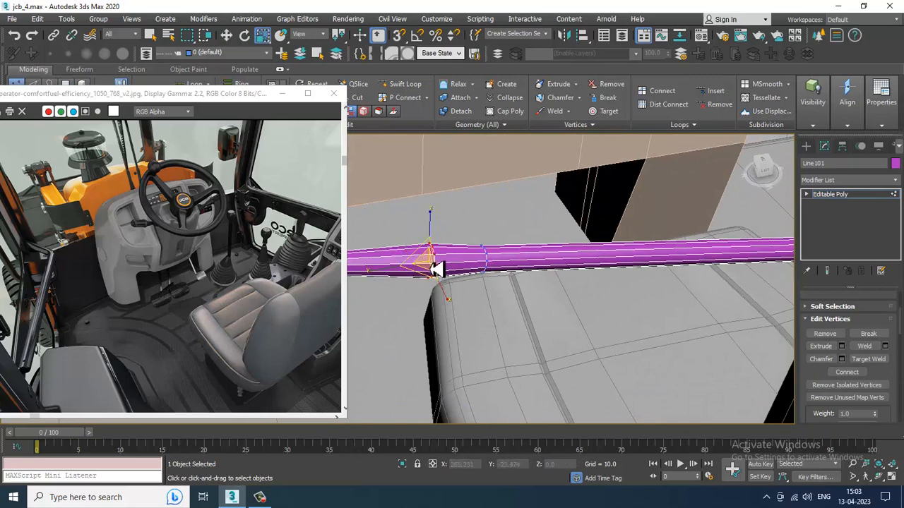
key("r")
left_click_drag(430, 262, 420, 244)
middle_click_drag(454, 260, 439, 286, "alt")
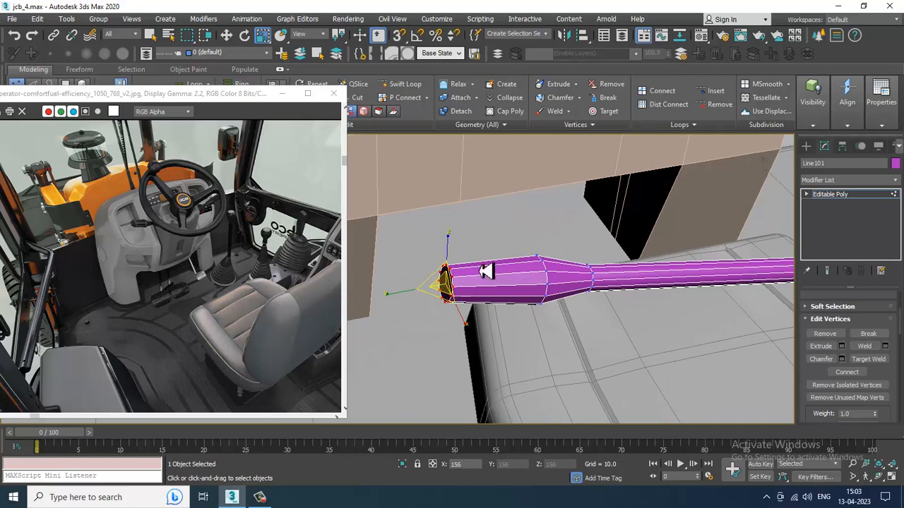
key("w")
scroll(607, 289, "down", 5)
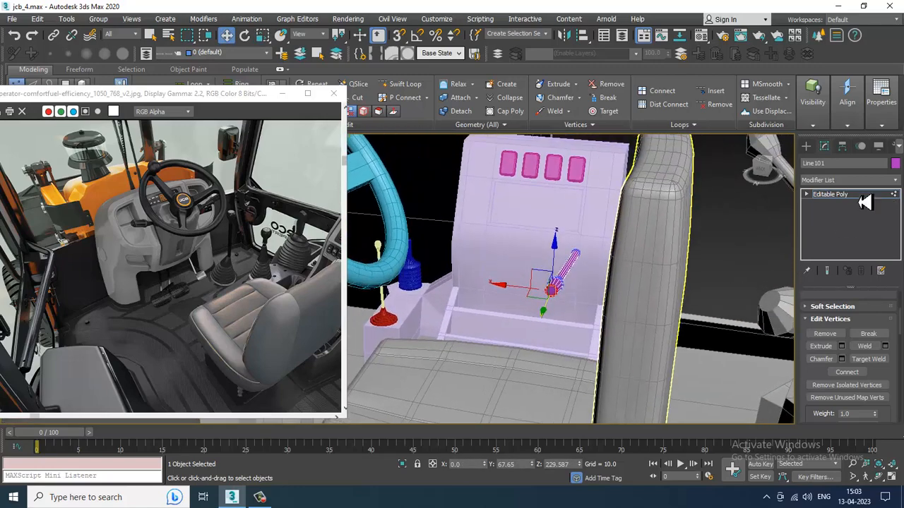
- Leave vertex editing and move the whole lever from the seat area to just behind the steering wheel, beside the hub
left_click(860, 198)
scroll(559, 303, "down", 5)
middle_click_drag(559, 303, 563, 323, "alt")
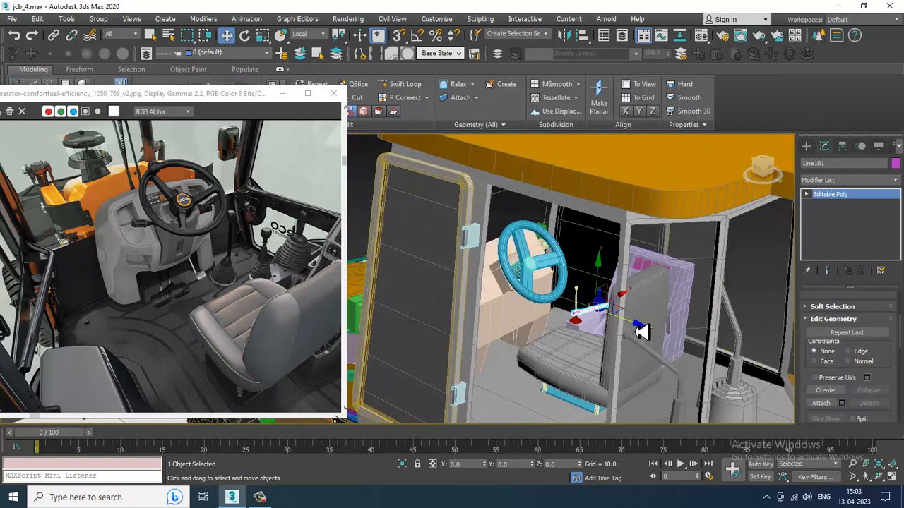
left_click_drag(640, 332, 517, 303)
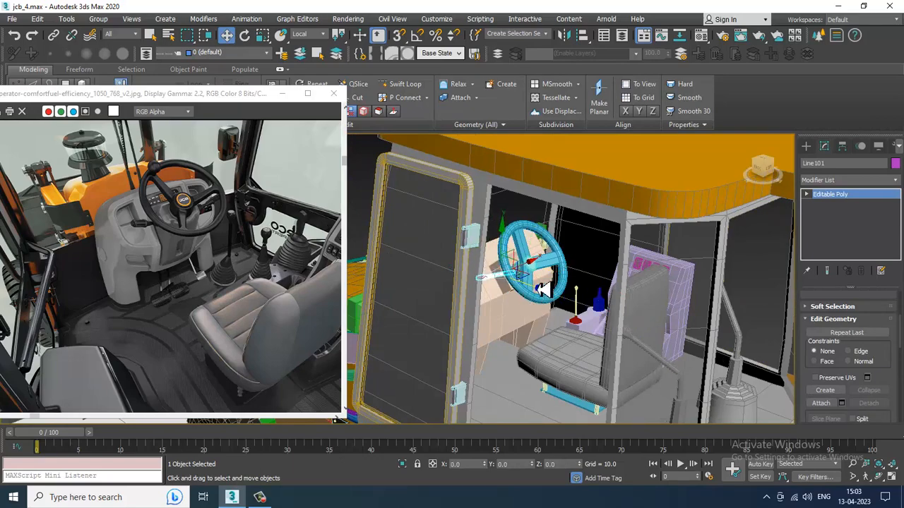
middle_click_drag(544, 289, 518, 281, "alt")
scroll(519, 281, "up", 2)
scroll(559, 224, "up", 5)
middle_click_drag(558, 224, 486, 324, "alt")
left_click_drag(441, 338, 462, 336)
mouse_move(463, 336)
middle_mouse_down("alt")
mouse_move(570, 294)
mouse_move(515, 304)
mouse_move(516, 277)
mouse_move(485, 289)
mouse_move(541, 307)
mouse_move(529, 298)
mouse_move(542, 295)
mouse_move(442, 261)
mouse_move(498, 284)
mouse_move(498, 308)
middle_mouse_up("alt")
scroll(442, 260, "up", 2)
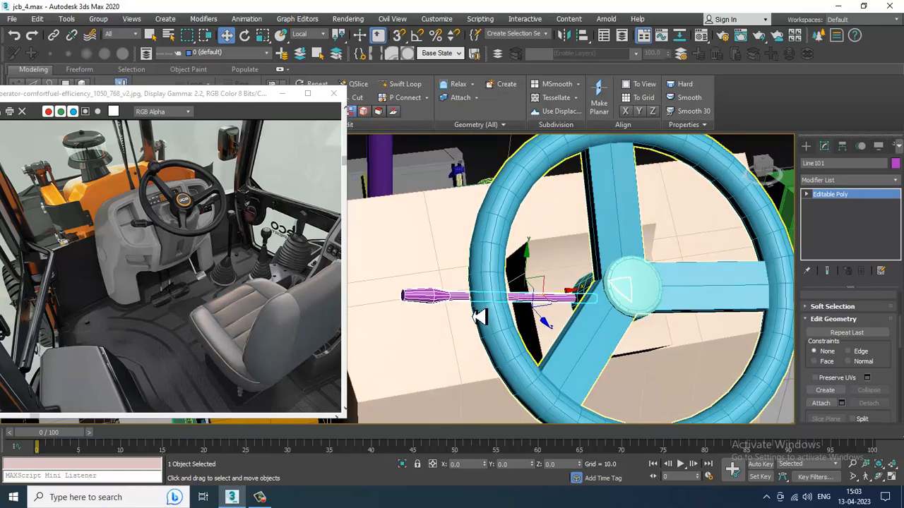
- Chamfer the edge loop around the lever handle's outer end with an amount of 1.0 to round it
scroll(479, 317, "up", 5)
key("2")
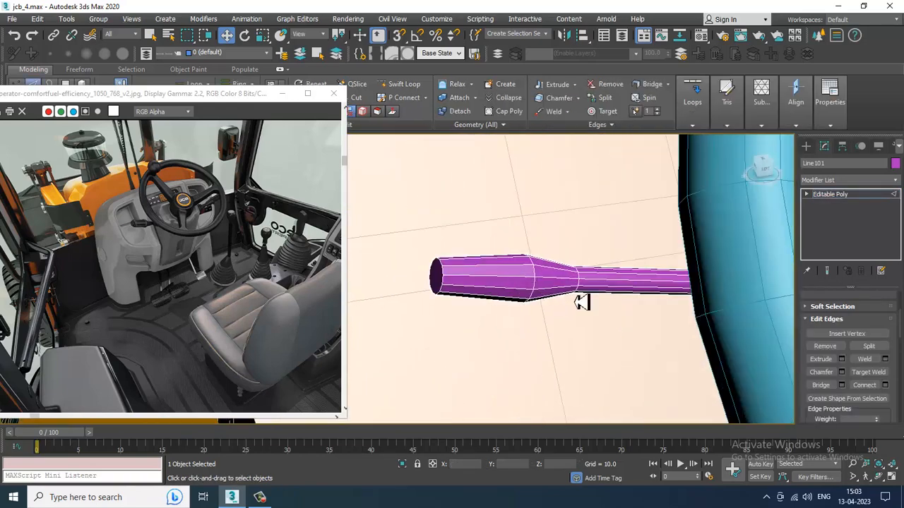
left_click_drag(454, 334, 455, 335)
left_click_drag(496, 193, 500, 344, "alt")
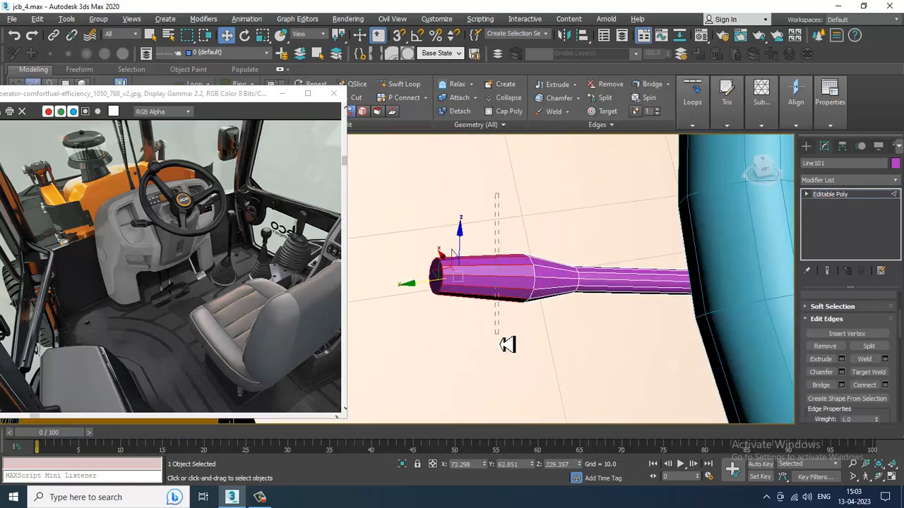
left_click(841, 372)
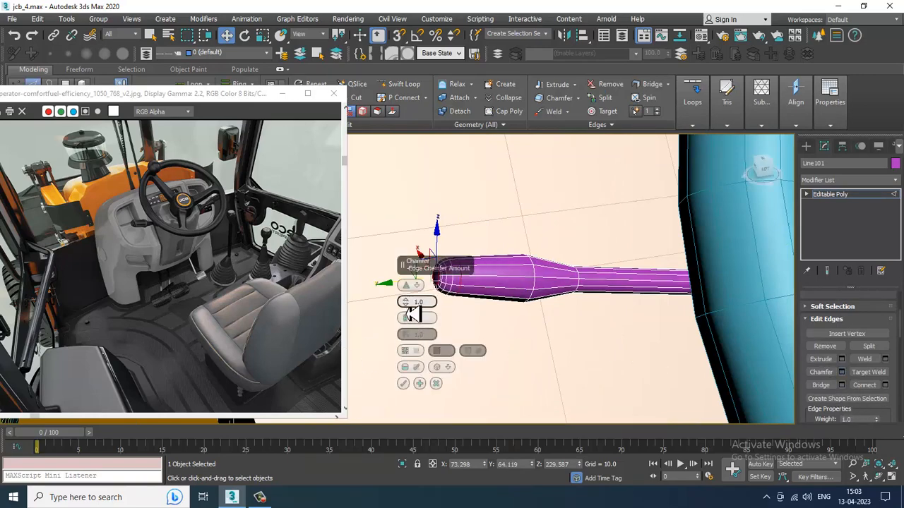
left_click(413, 385)
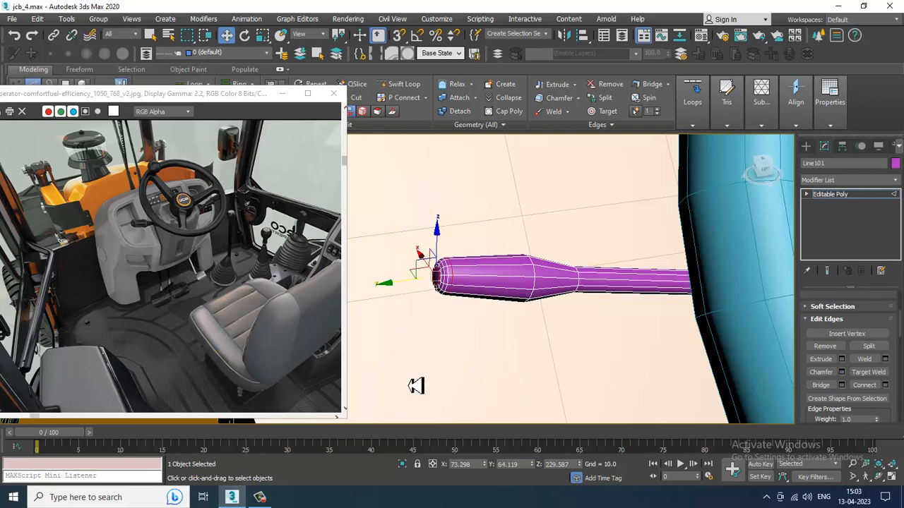
- Rotate the whole lever so its handle end tilts upward away from the steering wheel hub
middle_click_drag(414, 384, 490, 322, "alt")
key("1")
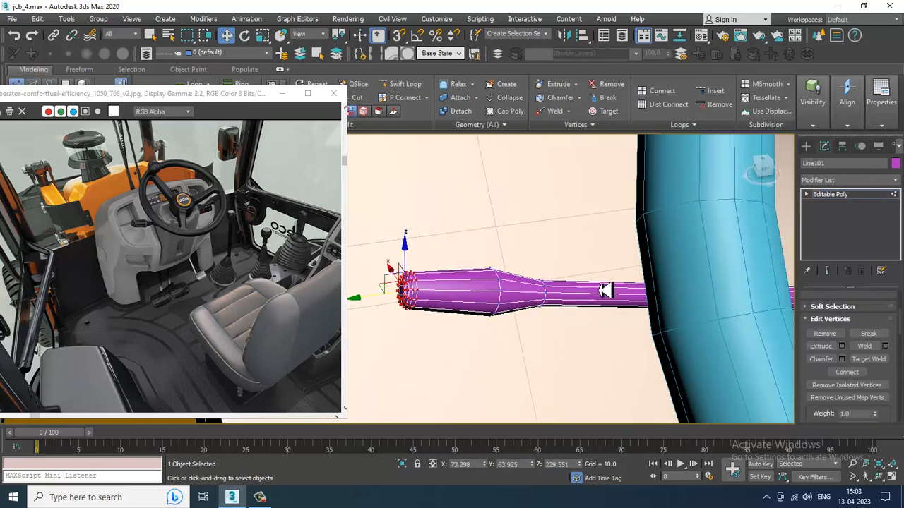
middle_click_drag(558, 277, 439, 307)
left_click(851, 197)
scroll(448, 268, "down", 5)
key("e")
key("w")
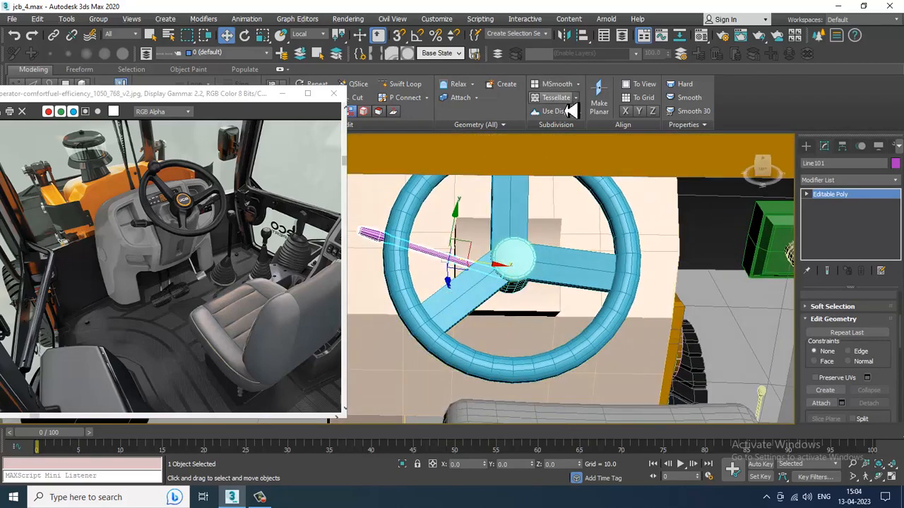
- Mirror the lever across its local X axis as an instance and place it on the opposite side of the hub
left_click(566, 39)
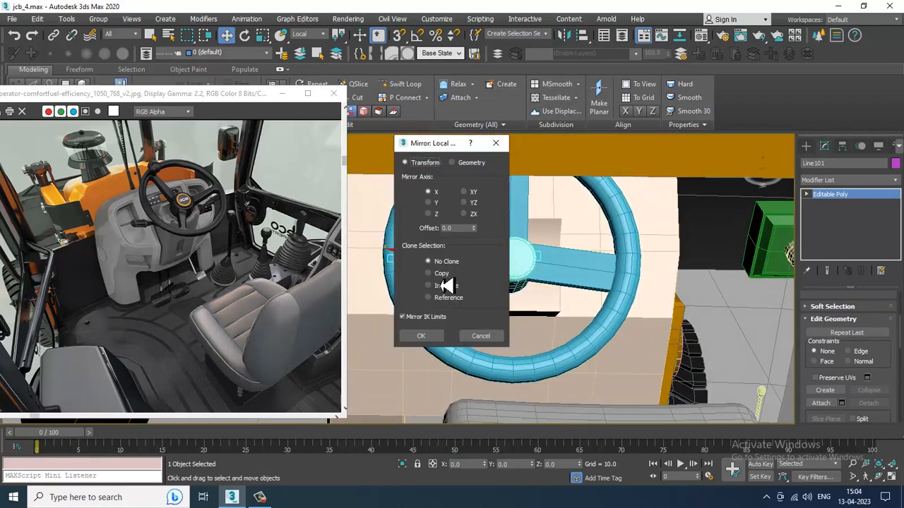
left_click(437, 285)
left_click(420, 335)
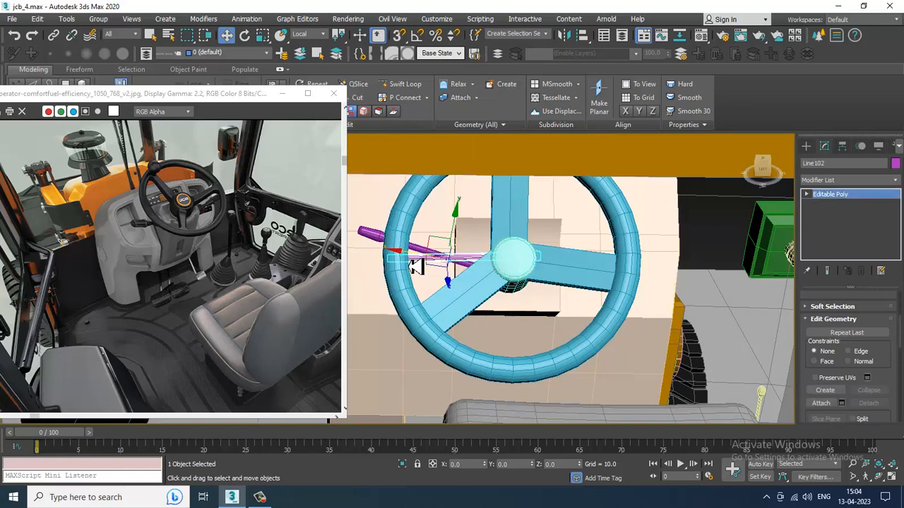
left_click_drag(544, 270, 546, 270)
key("e")
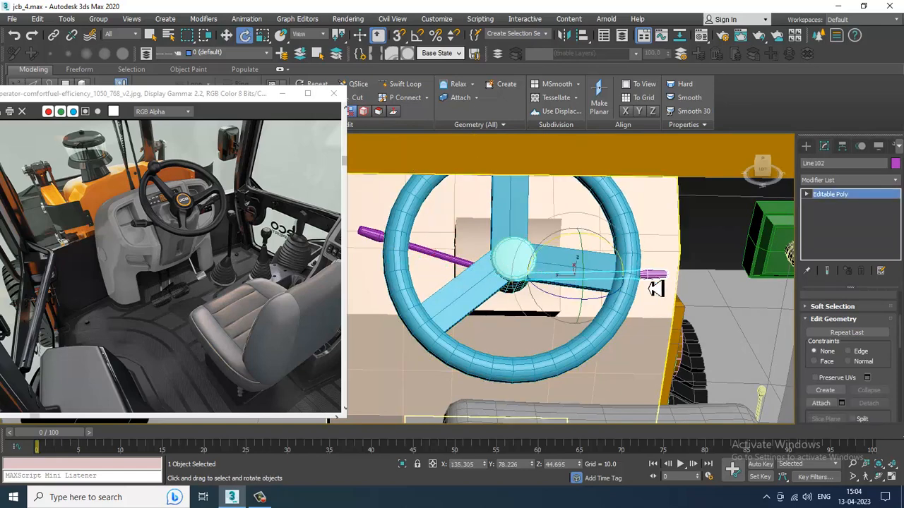
middle_click_drag(656, 288, 627, 260, "alt")
key("w")
middle_click_drag(556, 256, 598, 268, "alt")
- Examine the mirrored lever's placement against the steering column and dashboard in the front and perspective views
key("alt+w")
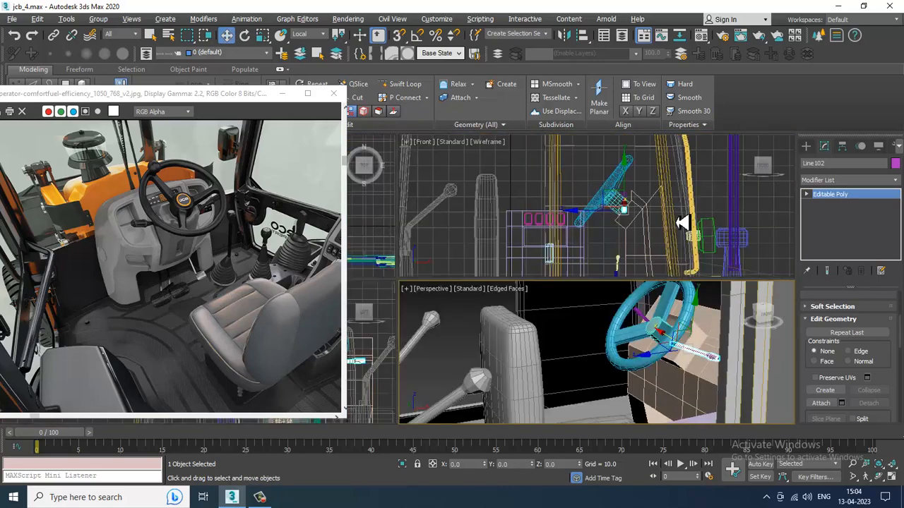
middle_click_drag(682, 222, 637, 220)
key("alt+w")
scroll(400, 265, "up", 2)
middle_click_drag(397, 275, 572, 287)
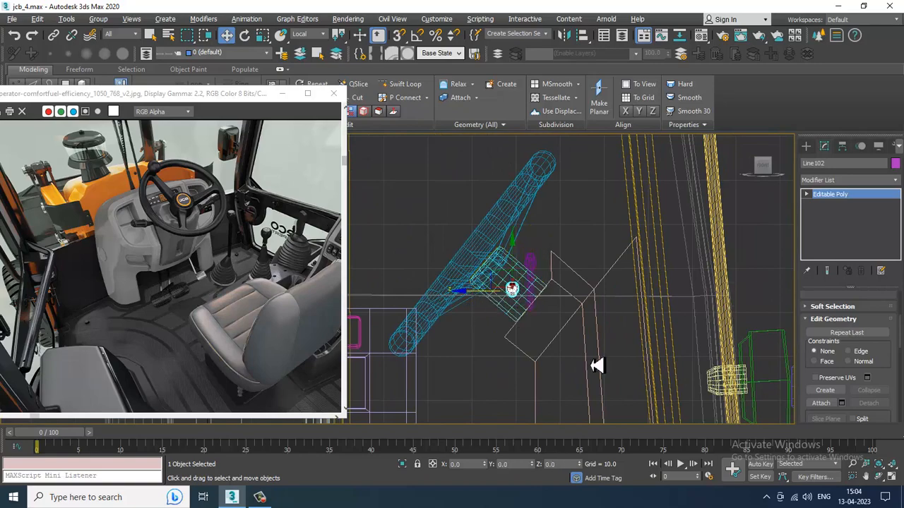
key("alt+w")
key("alt+w")
key("alt+q")
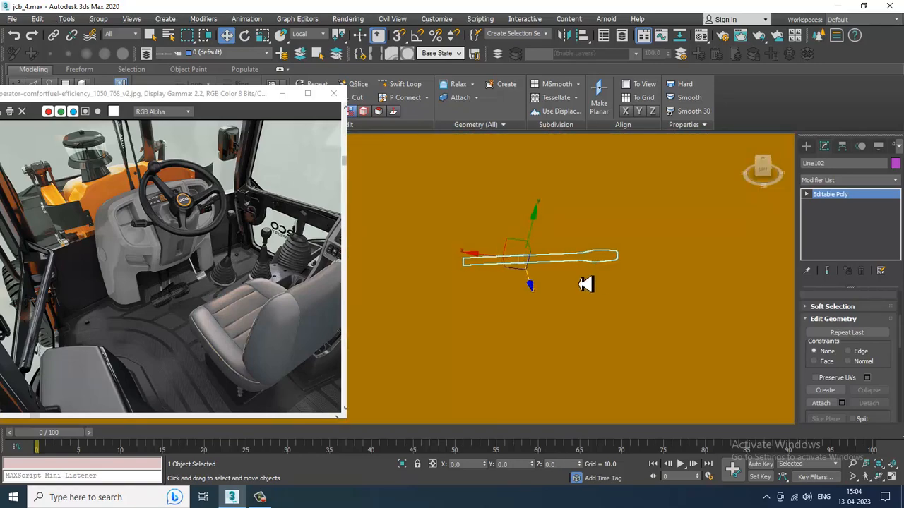
- Select the red boot and the pale knobbed lever standing in it, and scale both up uniformly
middle_click_drag(586, 284, 669, 243, "alt")
scroll(601, 258, "down", 2)
scroll(659, 259, "up", 2)
scroll(674, 243, "up", 2)
scroll(652, 272, "up", 3)
middle_click_drag(652, 273, 637, 303, "alt")
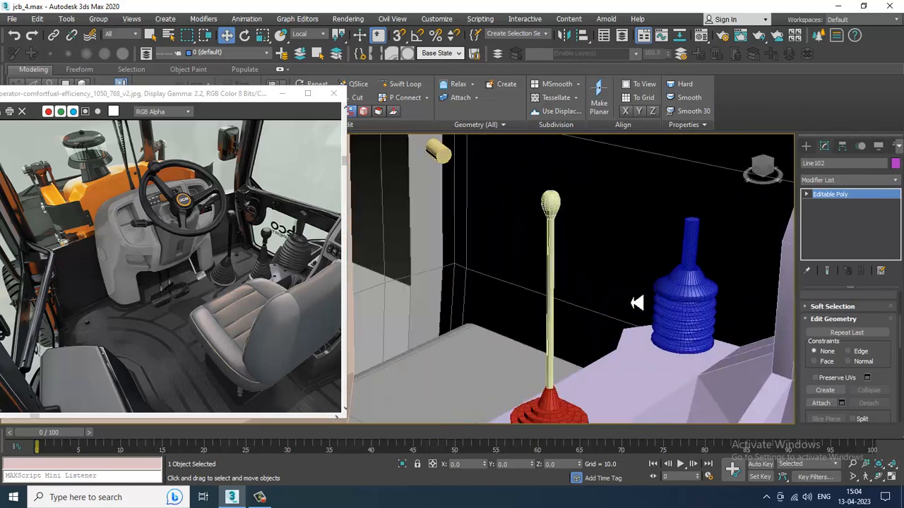
left_click(571, 418)
left_click(557, 216, "ctrl")
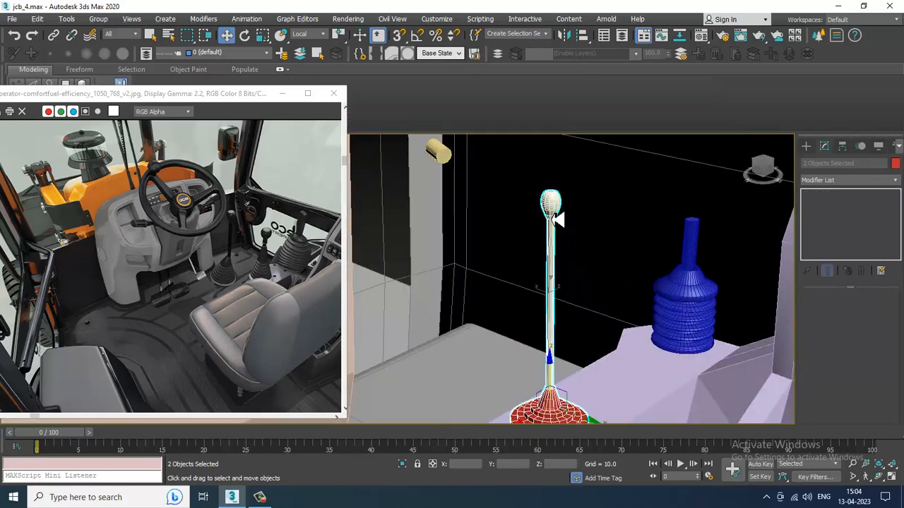
key("r")
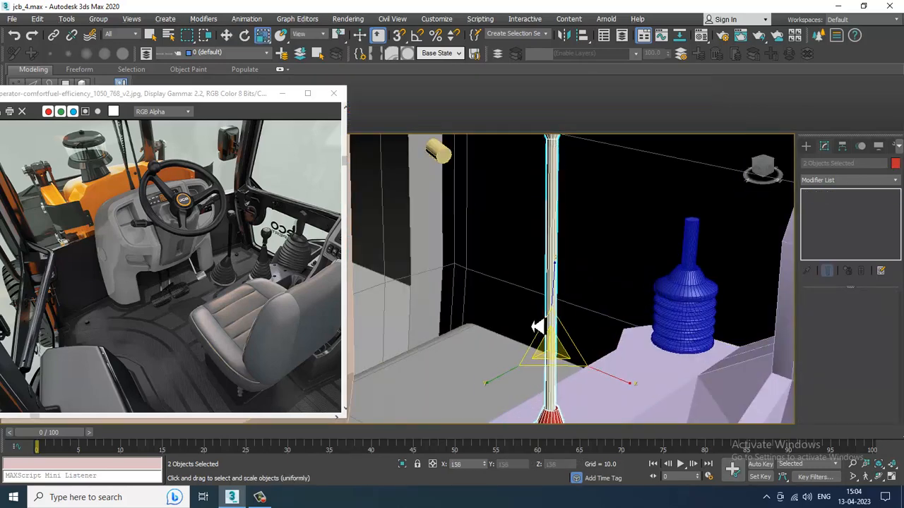
scroll(584, 311, "down", 3)
- Switch the reference coordinate system to View and raise the knobbed lever and red boot about 4.619 units onto the console
key("w")
middle_click_drag(583, 311, 556, 332, "alt")
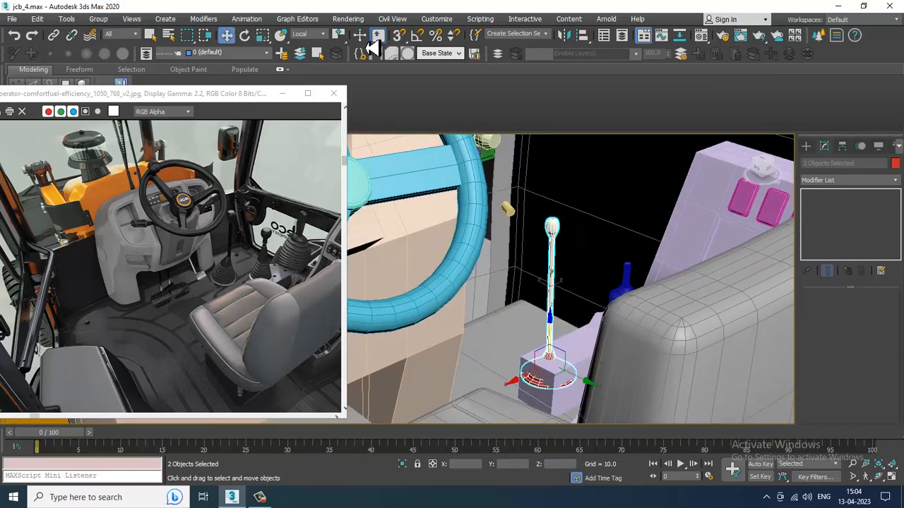
left_click(311, 34)
left_click(299, 44)
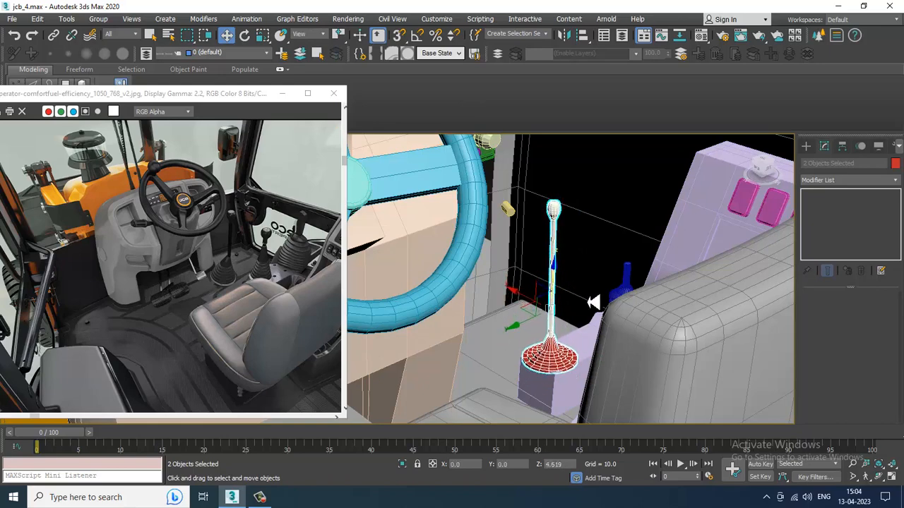
- Select the blue ribbed boot beside the red one and start polygon editing on its upper shaft
mouse_move(594, 303)
middle_mouse_down("alt")
mouse_move(600, 323)
mouse_move(610, 313)
mouse_move(565, 329)
mouse_move(582, 303)
middle_mouse_up("alt")
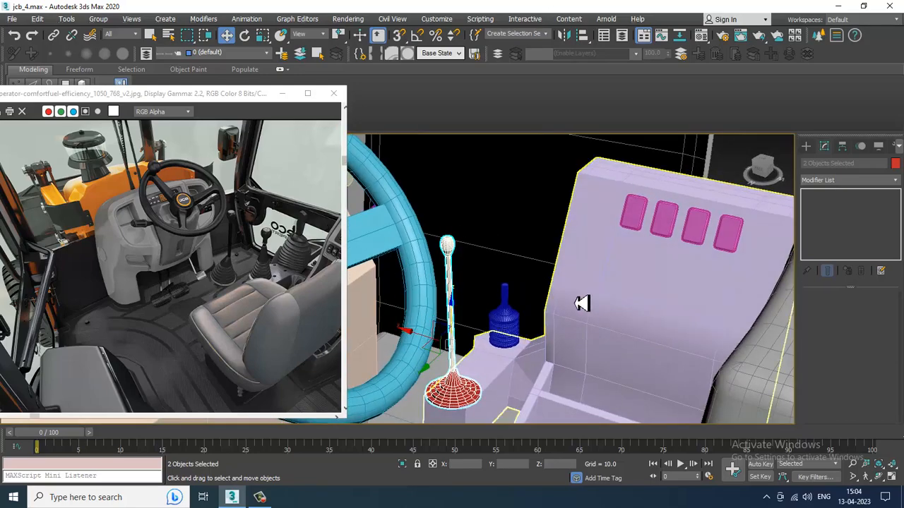
left_click(509, 302)
key("z")
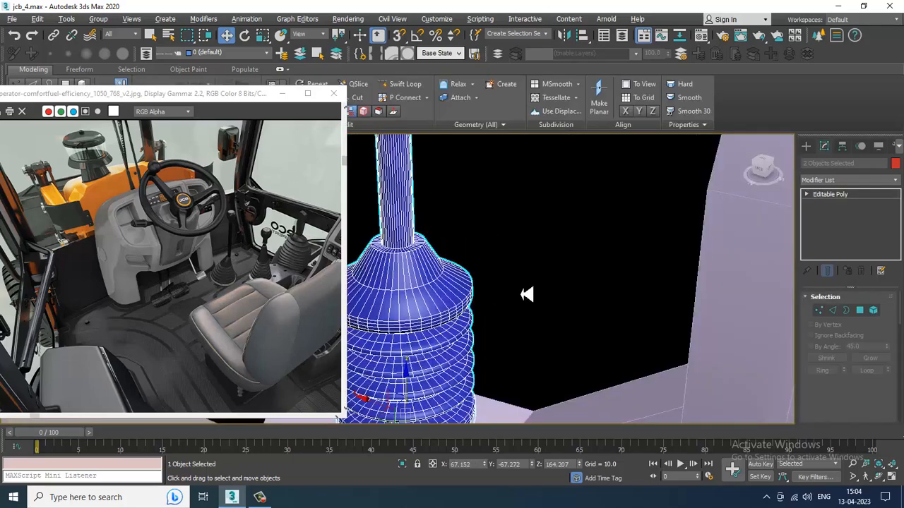
middle_click_drag(526, 294, 474, 157, "alt")
left_click(860, 311)
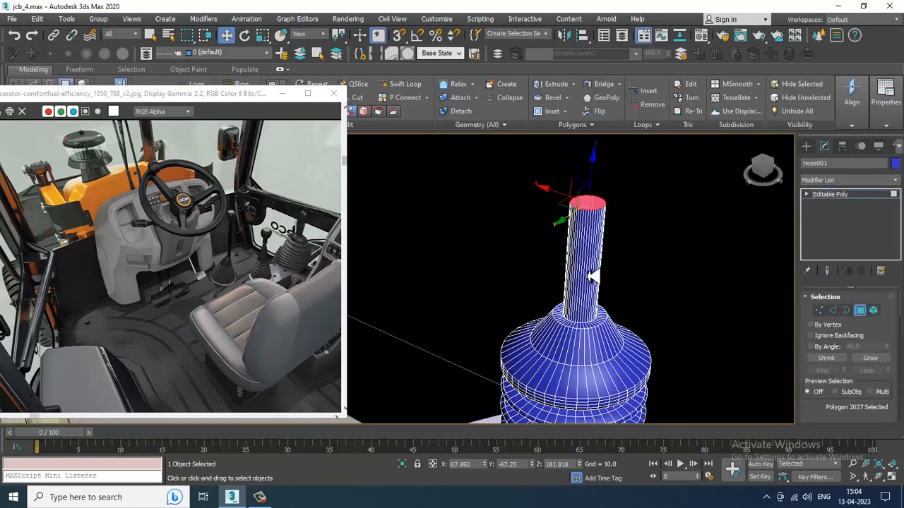
scroll(591, 276, "up", 4)
middle_click_drag(591, 276, 545, 244, "alt")
- Select 11 adjacent long side faces on one side of the blue boot's upper shaft
left_click(526, 242)
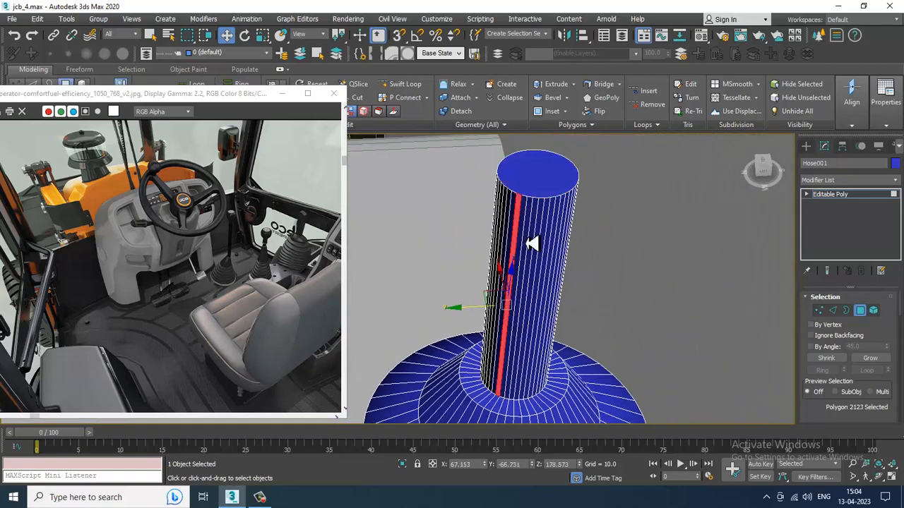
left_click(523, 242, "ctrl")
left_click(533, 244, "ctrl")
left_click(541, 246, "ctrl")
left_click(544, 243, "ctrl")
left_click(550, 244, "ctrl")
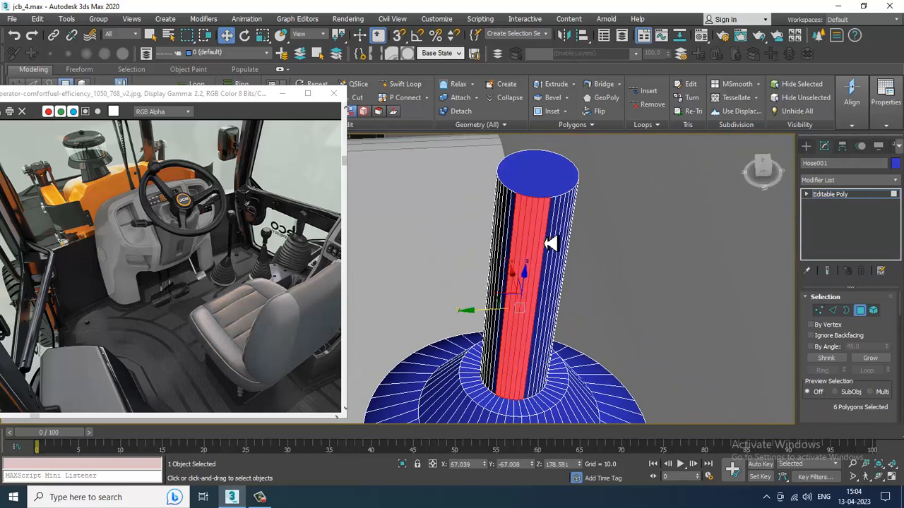
left_click(558, 243, "ctrl")
left_click(566, 244, "ctrl")
left_click(562, 245, "ctrl")
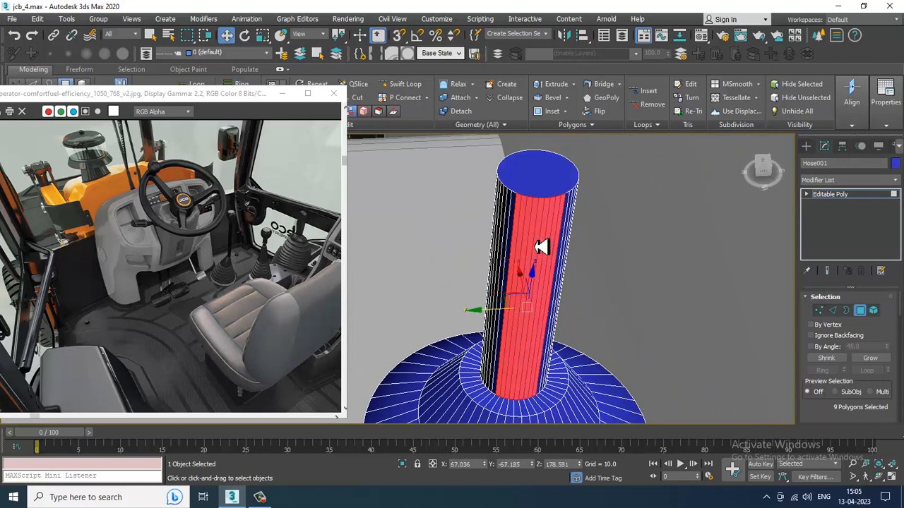
left_click(517, 241, "ctrl")
left_click(565, 253, "ctrl")
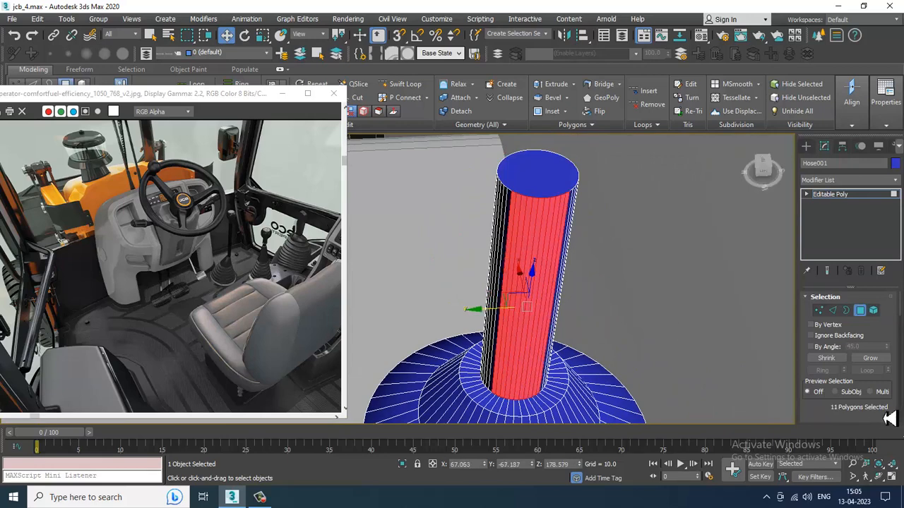
- Extrude the selected shaft faces outward to form a raised block along the shaft
scroll(832, 419, "down", 2)
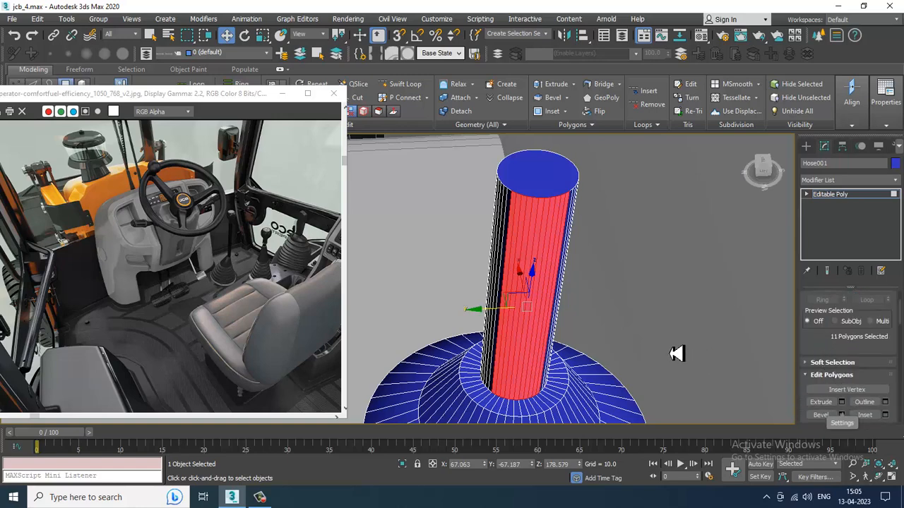
middle_click_drag(677, 354, 626, 317, "alt")
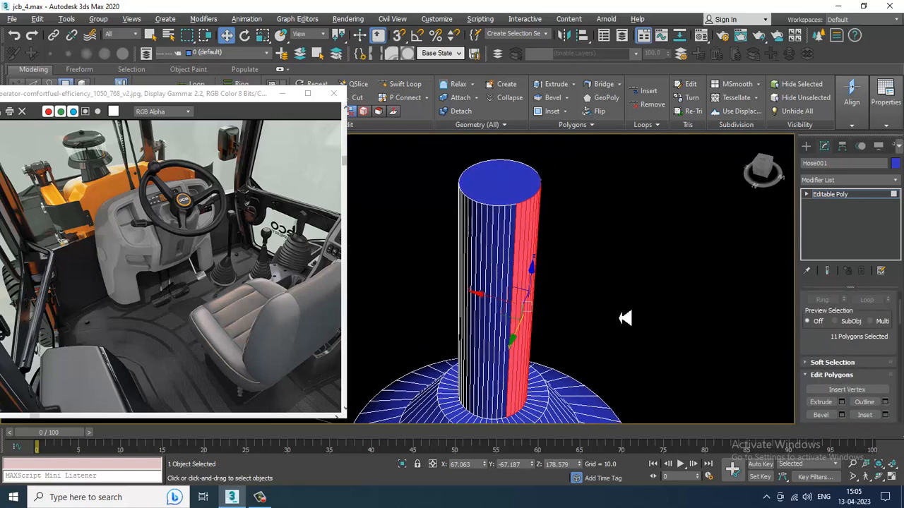
left_click(842, 402)
left_click_drag(414, 308, 426, 359)
middle_click_drag(480, 322, 594, 238, "alt")
left_click(403, 319)
- In the front view, select the extruded block's outer vertices, flatten them horizontally into one line and shift them outward
scroll(585, 251, "down", 5)
key("alt+w")
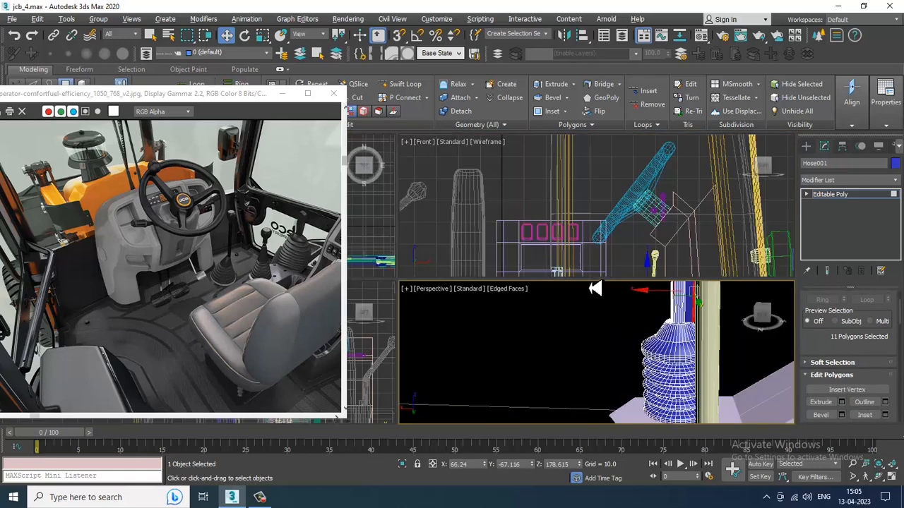
middle_click_drag(662, 208, 635, 203)
key("alt+w")
key("z")
scroll(569, 236, "down", 3)
key("1")
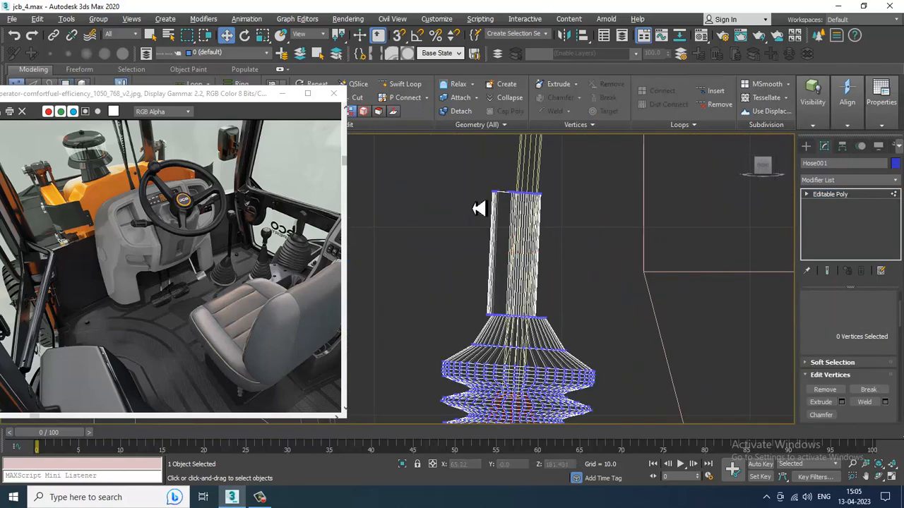
left_click_drag(455, 149, 493, 278)
left_click_drag(497, 321, 499, 323)
scroll(500, 326, "up", 6)
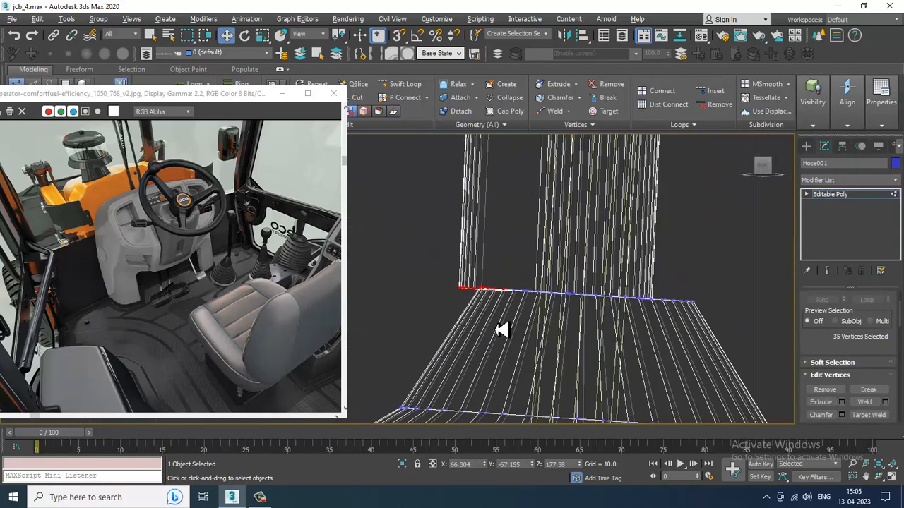
scroll(509, 282, "down", 6)
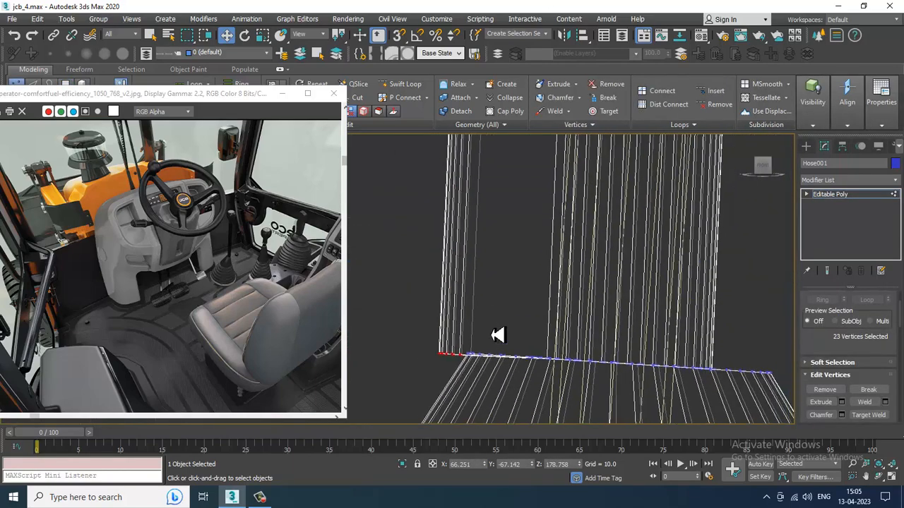
key("r")
left_click_drag(559, 284, 486, 283)
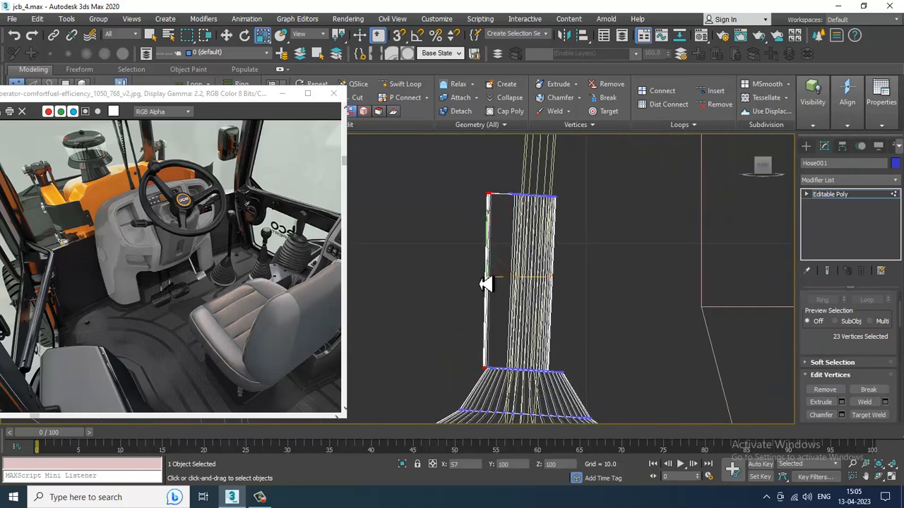
key("w")
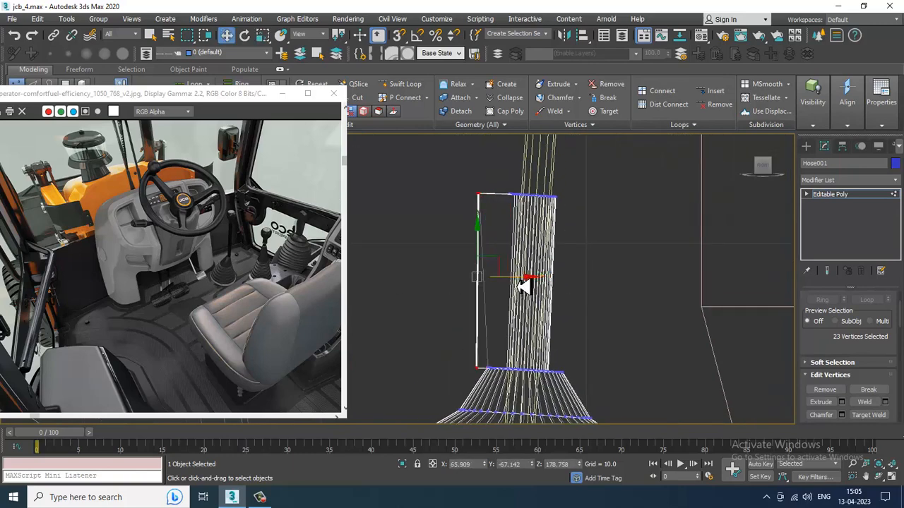
- Add two edge loops across the shaft and its extruded block with Swift Loop
middle_click_drag(523, 304, 517, 315)
left_click(403, 84)
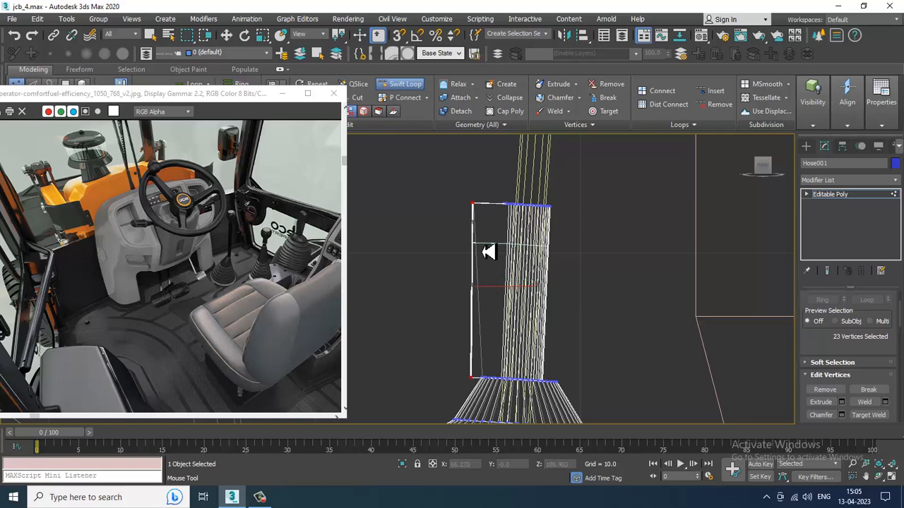
left_click(493, 320)
key("w")
scroll(489, 220, "up", 2)
- Lower the top outer vertices of the shaft's extruded block by about 0.77 units to slope its upper edge
key("1")
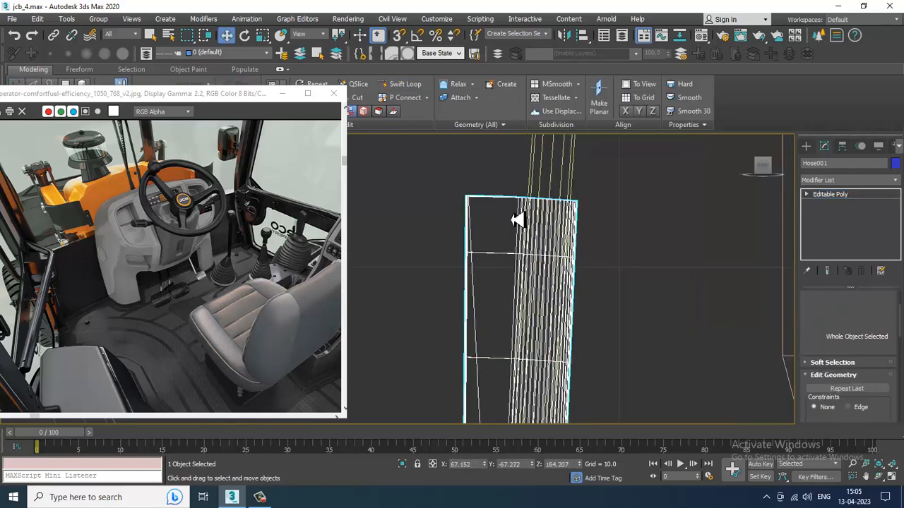
left_click(434, 165)
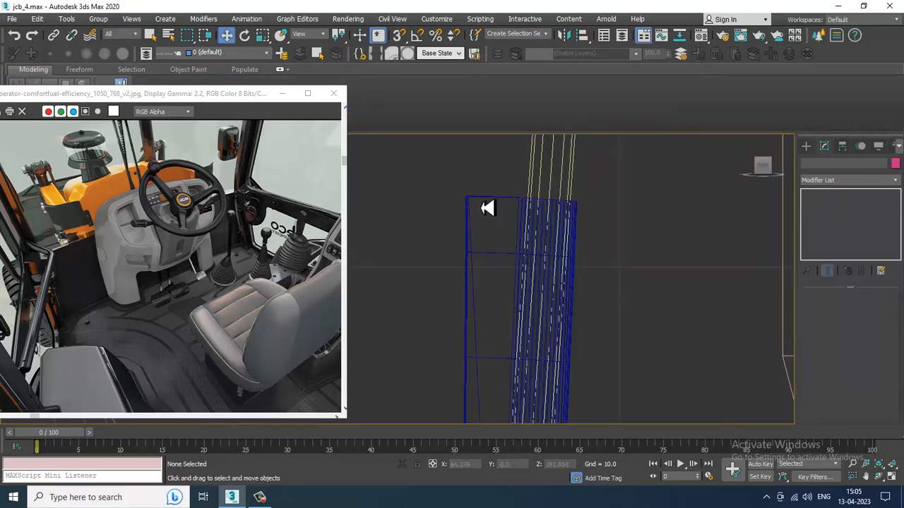
left_click(466, 205)
key("1")
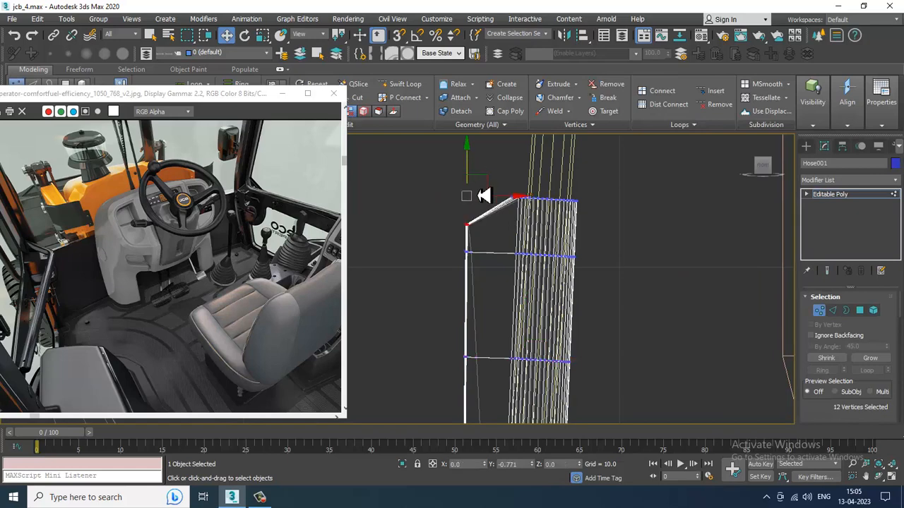
key("alt+w")
middle_click(664, 353)
key("alt+w")
scroll(621, 323, "down", 5)
middle_click_drag(621, 323, 600, 314, "alt")
left_click(851, 196)
- Rescale the whole blue boot slightly and shift it along X to 68.074 on the console
scroll(568, 289, "down", 5)
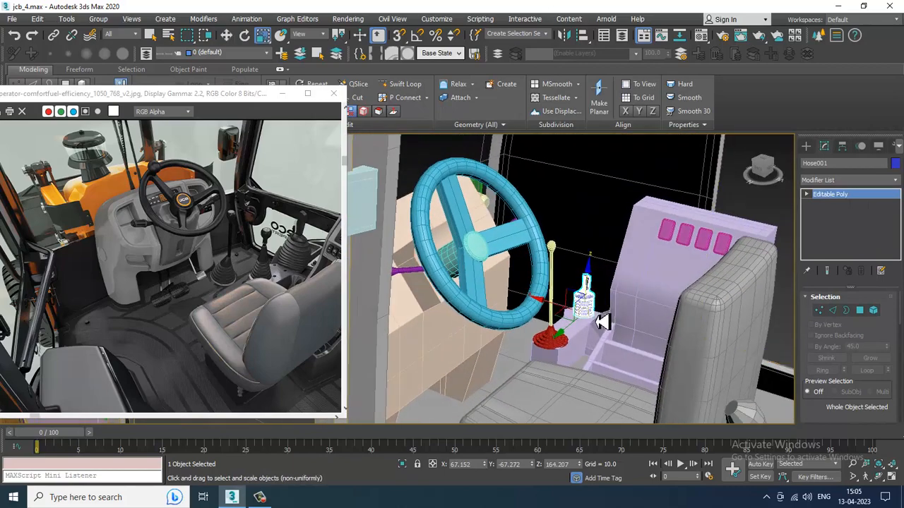
key("r")
left_click_drag(581, 318, 581, 315)
scroll(590, 313, "up", 3)
key("w")
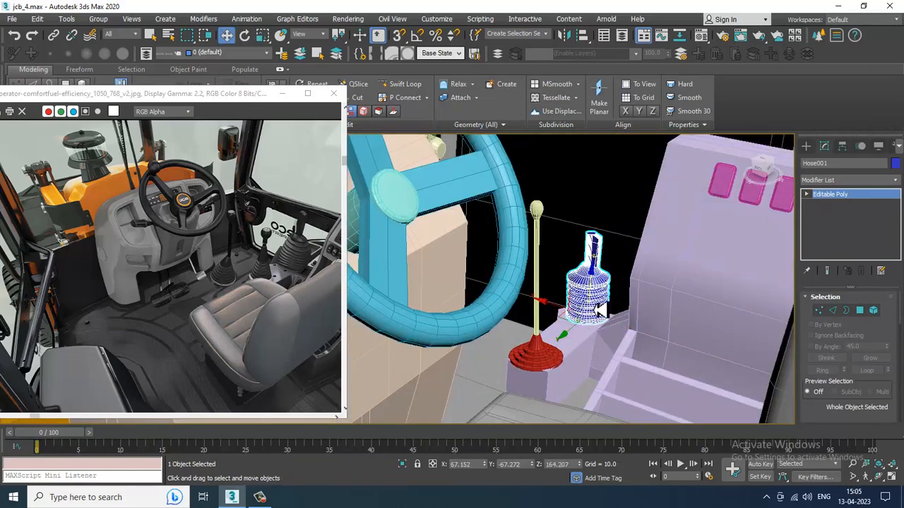
scroll(558, 314, "down", 5)
mouse_move(558, 313)
middle_mouse_down("alt")
mouse_move(591, 317)
mouse_move(597, 292)
mouse_move(555, 305)
middle_mouse_up("alt")
scroll(596, 295, "up", 3)
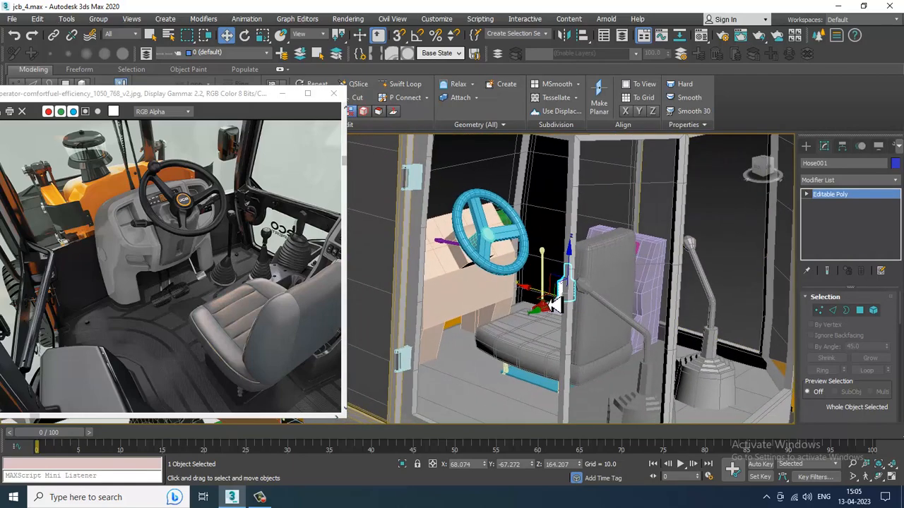
- Examine the blue boot's placement inside the cab in the front and perspective views against the reference photo
key("alt+w")
middle_click_drag(597, 231, 560, 200)
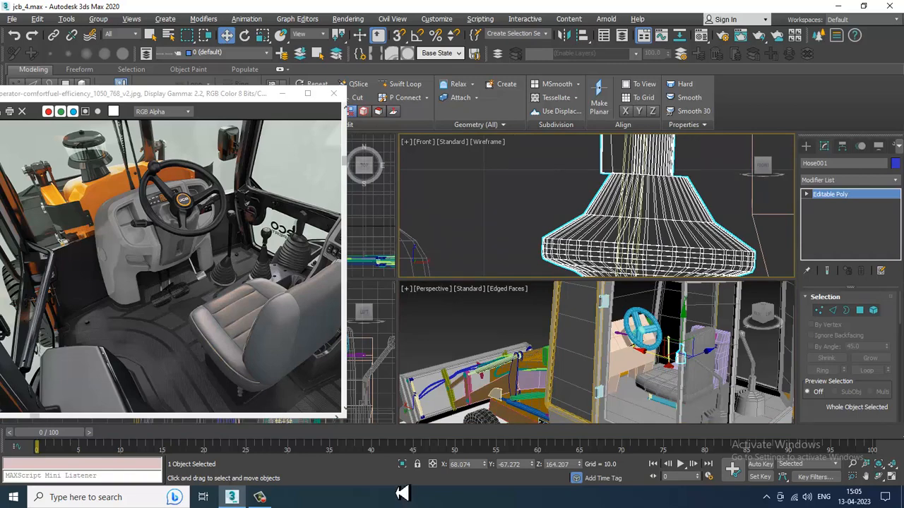
left_click(267, 501)
left_click(267, 501)
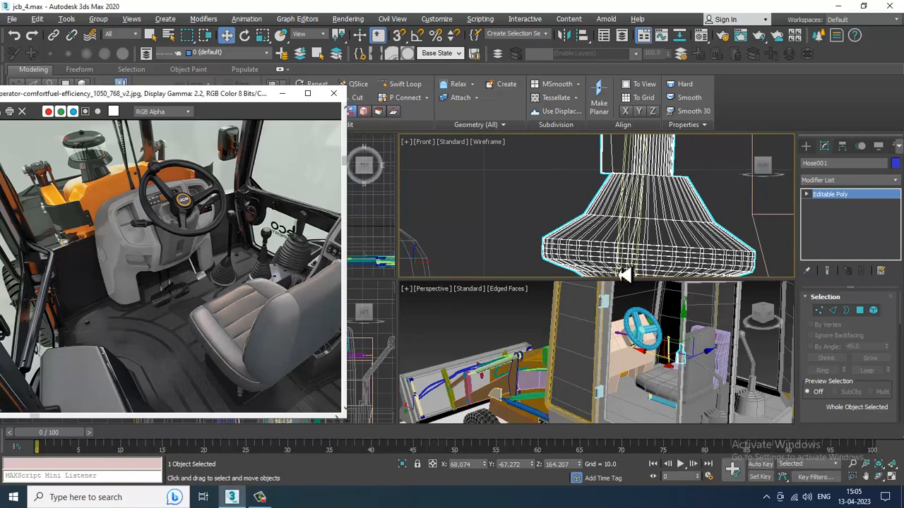
middle_click_drag(591, 358, 546, 327)
key("alt+w")
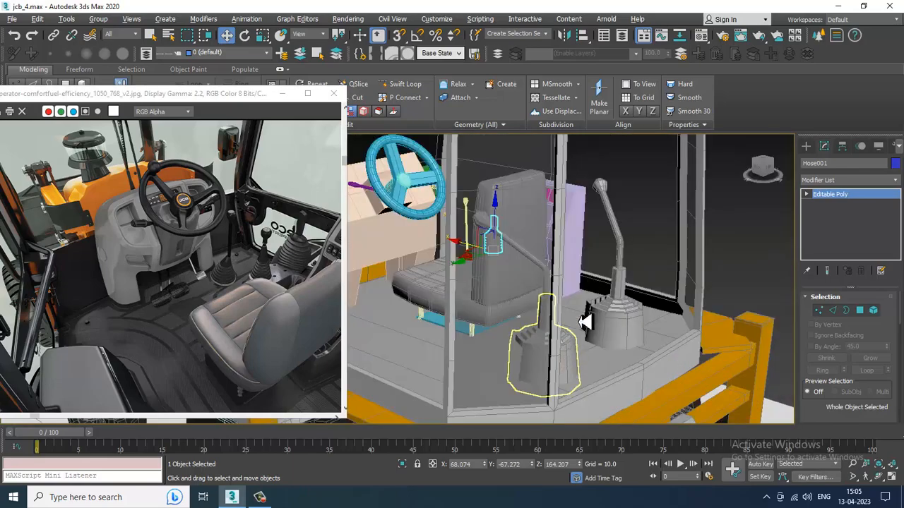
scroll(605, 274, "up", 1)
key("alt+w")
scroll(683, 209, "down", 1)
key("alt+w")
scroll(677, 222, "down", 5)
scroll(682, 222, "down", 3)
middle_click_drag(716, 359, 575, 289)
scroll(583, 286, "down", 3)
middle_click_drag(605, 252, 628, 257)
key("alt+w")
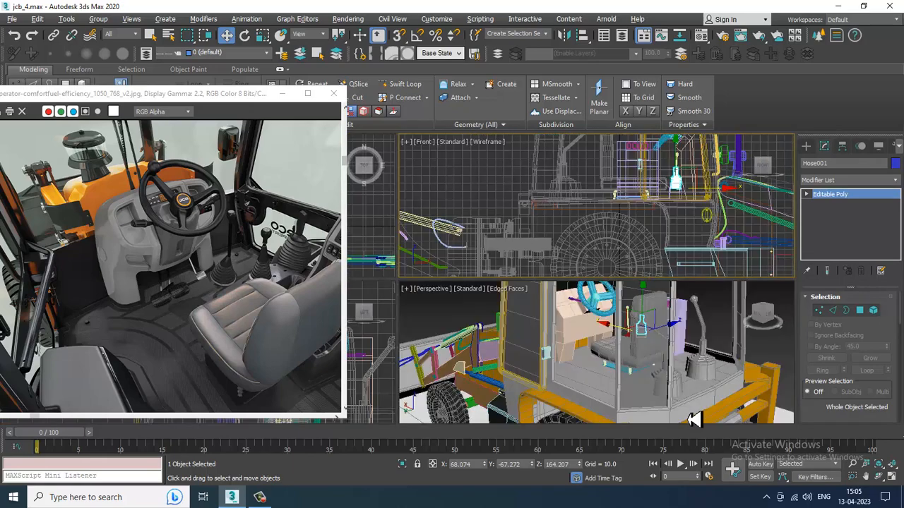
scroll(694, 418, "up", 1)
key("alt+w")
scroll(648, 331, "down", 1)
middle_click_drag(651, 328, 521, 263, "alt")
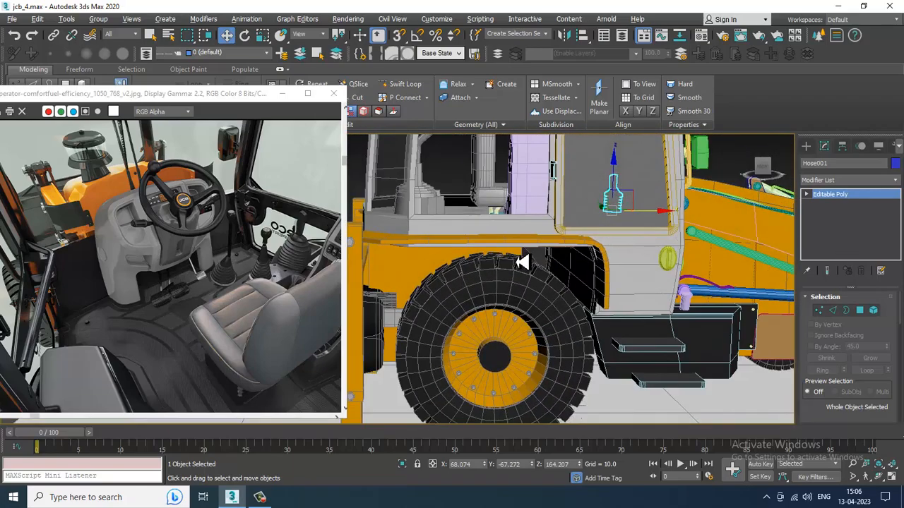
middle_click_drag(660, 259, 718, 237, "alt")
- In the front view, draw a bent two-segment line from a raised upper end to the base of the blue boot
key("alt+w")
key("alt+w")
middle_click_drag(670, 220, 598, 276)
scroll(625, 205, "up", 2)
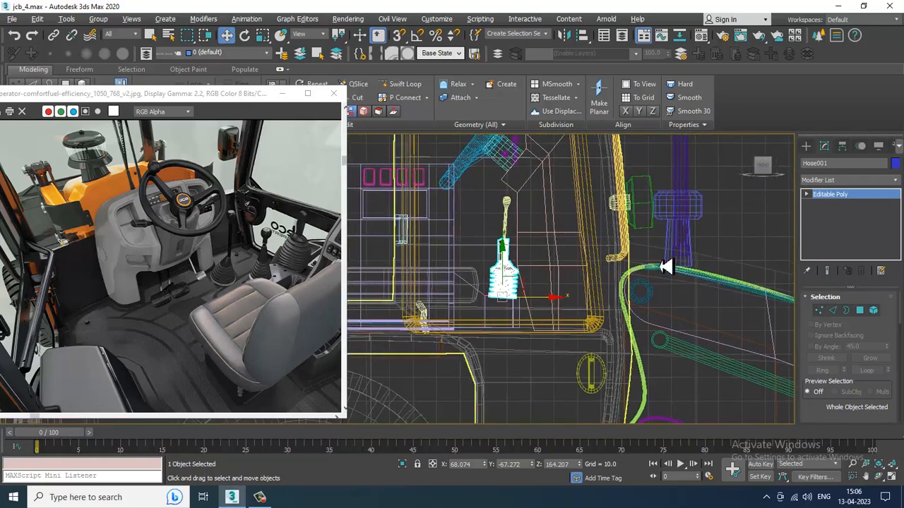
left_click(807, 147)
left_click(826, 223)
scroll(630, 255, "up", 3)
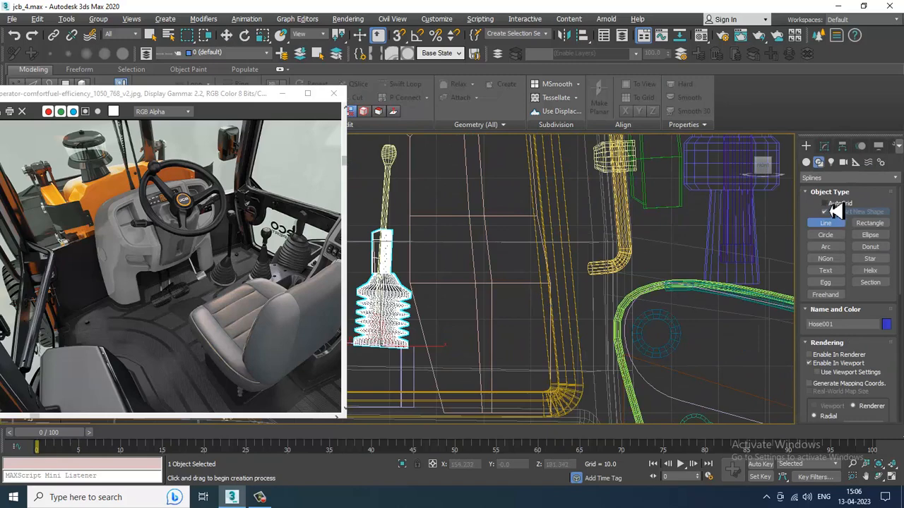
middle_click_drag(650, 279, 696, 276)
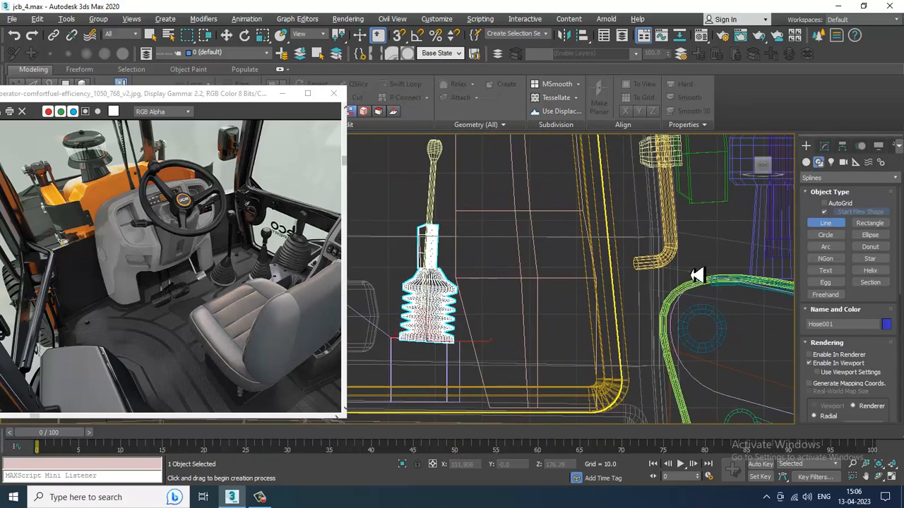
left_click(563, 283)
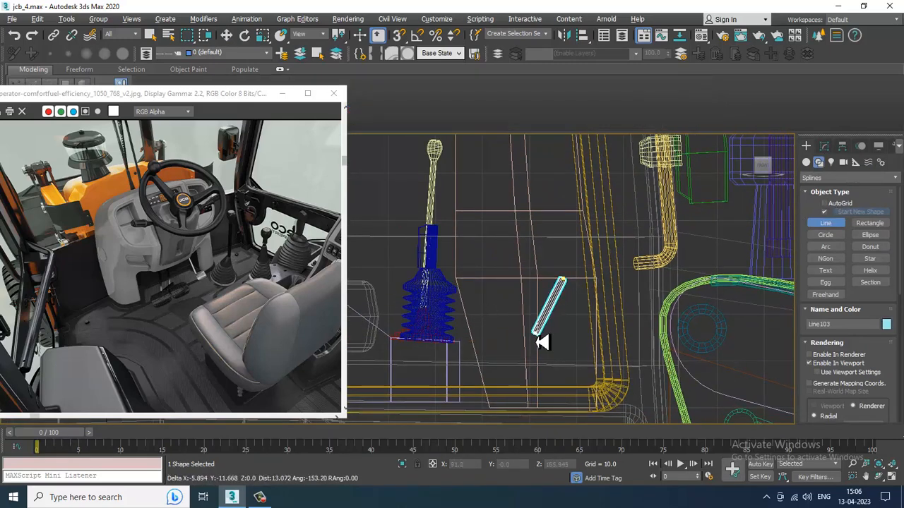
left_click(533, 334)
left_click(456, 328)
right_click(457, 330)
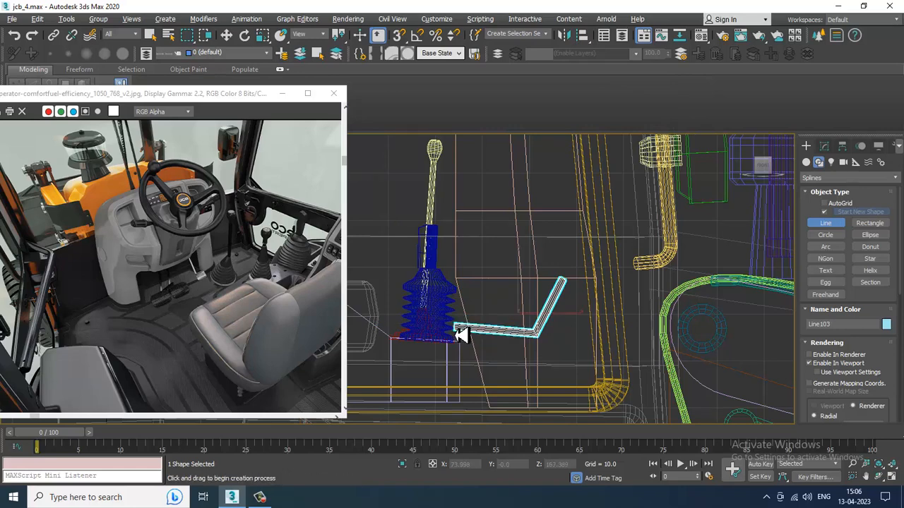
right_click(457, 329)
- Give the bent line a rectangular cross-section with length 3.42 and width 2.0
left_click(825, 146)
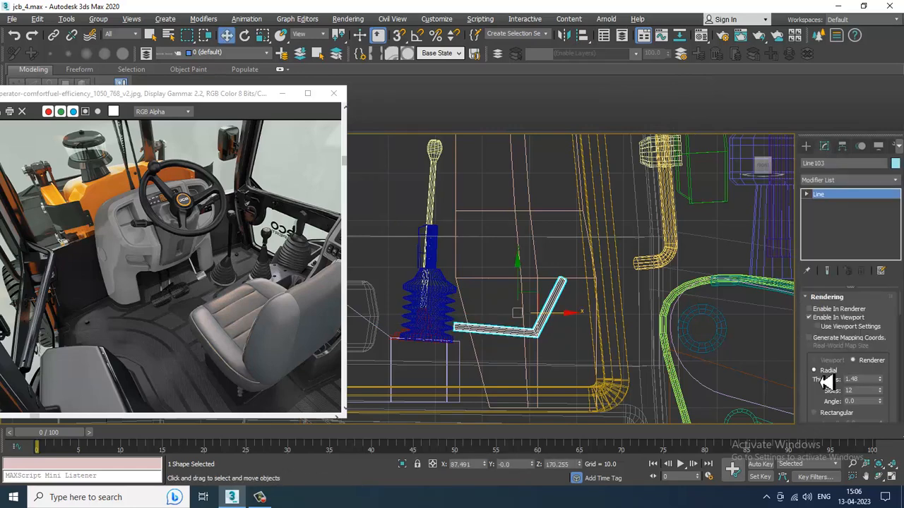
left_click(832, 419)
key("alt+w")
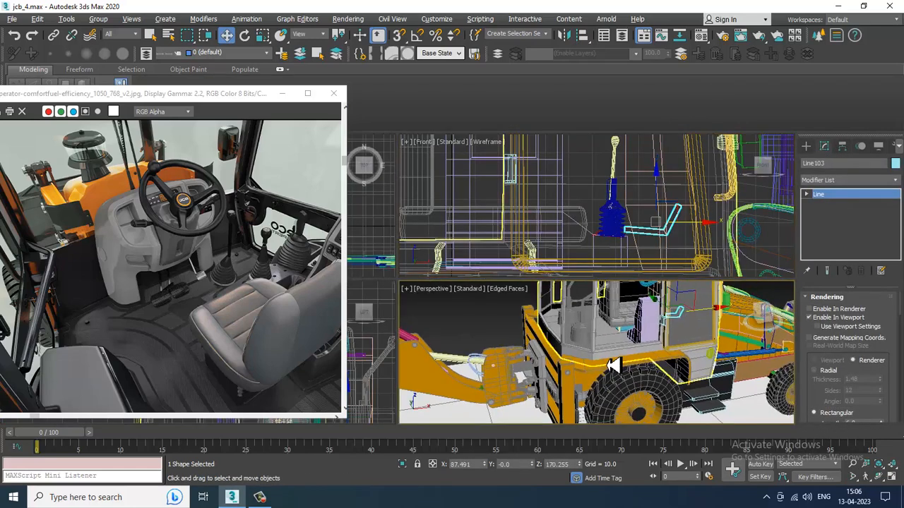
key("alt+w")
middle_click_drag(670, 317, 713, 381, "alt")
scroll(626, 304, "up", 2)
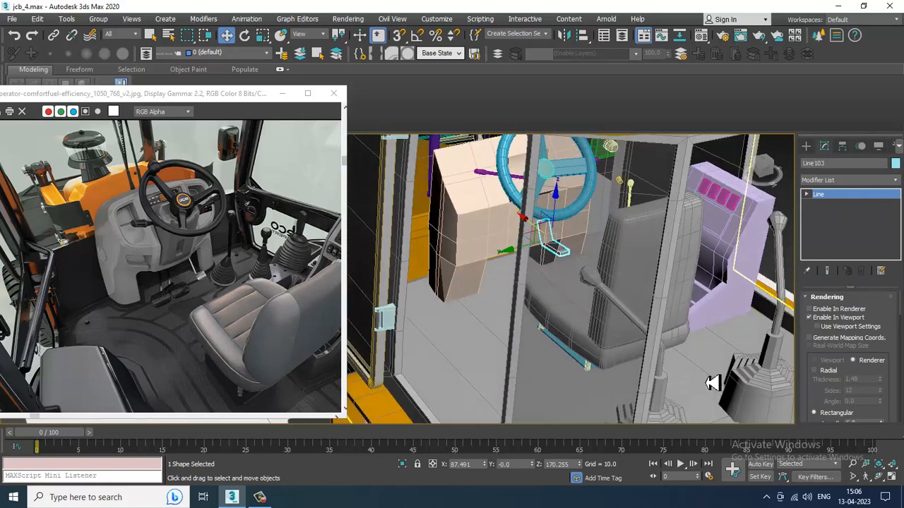
scroll(826, 404, "down", 2)
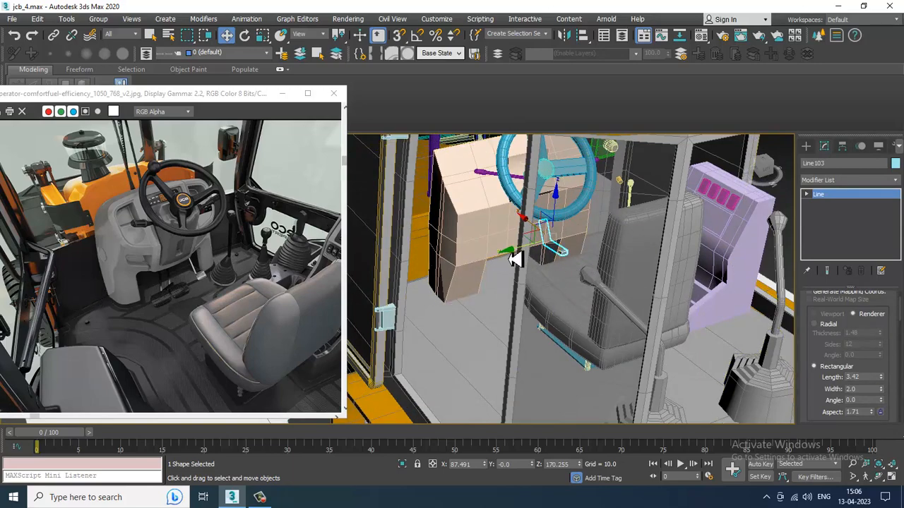
- Move the bent bar along Y to 42.932, under the dashboard
left_click_drag(510, 258, 450, 274)
middle_click_drag(451, 274, 486, 305, "alt")
scroll(487, 244, "up", 5)
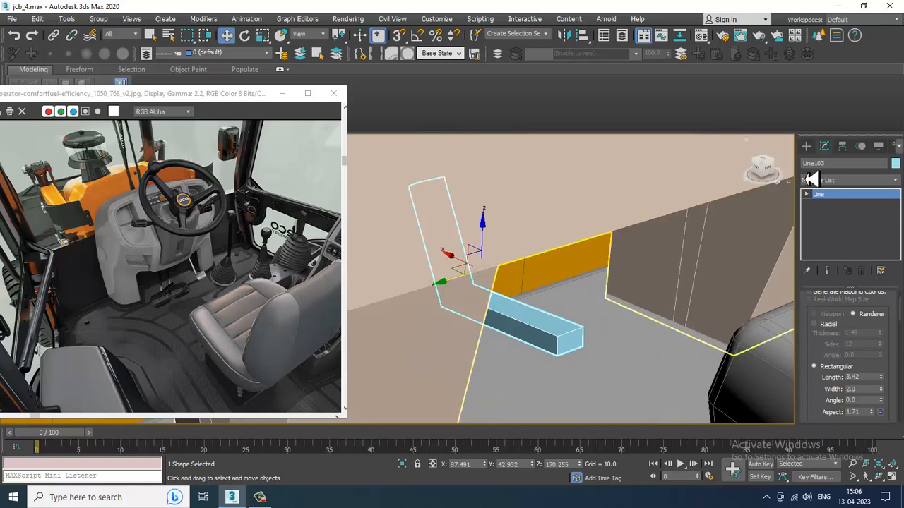
scroll(511, 300, "up", 4)
left_click(808, 146)
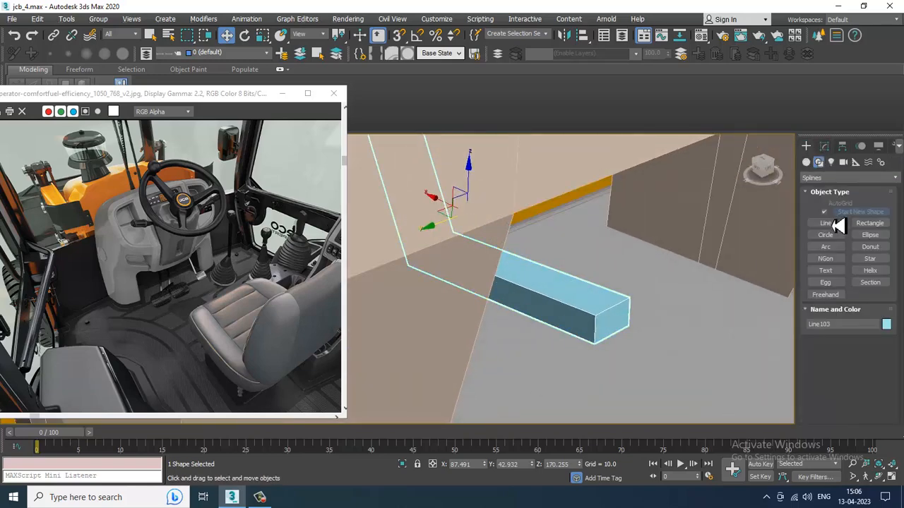
left_click(806, 162)
right_click(578, 296)
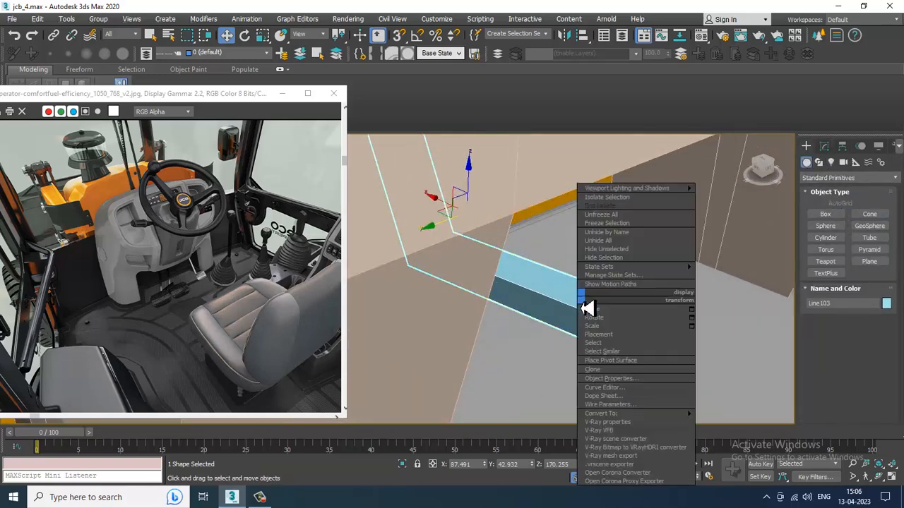
mouse_move(630, 414)
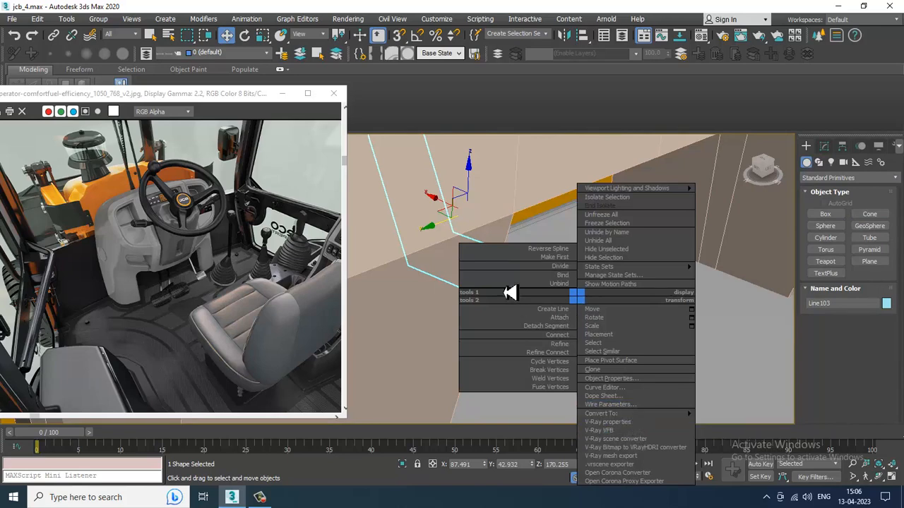
left_click(480, 235)
middle_click_drag(481, 234, 514, 259, "alt")
- Narrow the bent bar's rectangular cross-section to a length of 1.231 and convert the bar to an editable poly
left_click(824, 146)
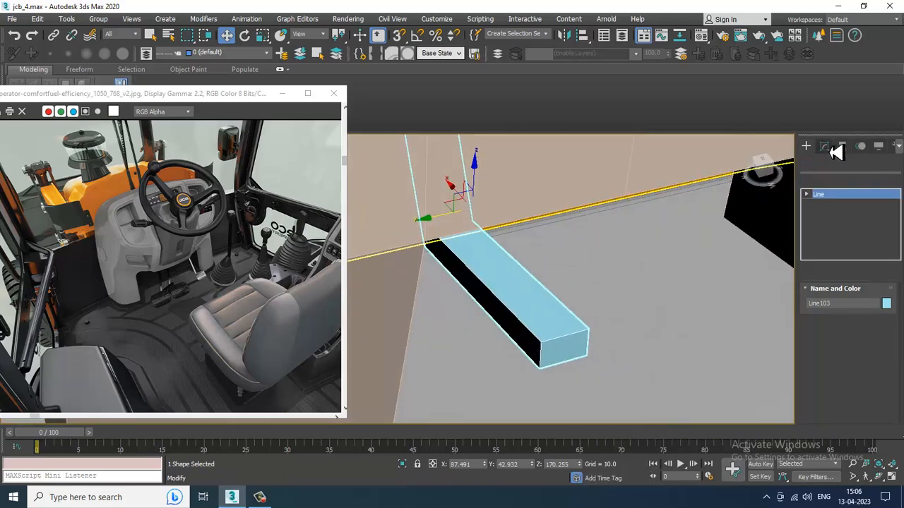
scroll(883, 318, "down", 3)
left_click_drag(881, 378, 7, 169)
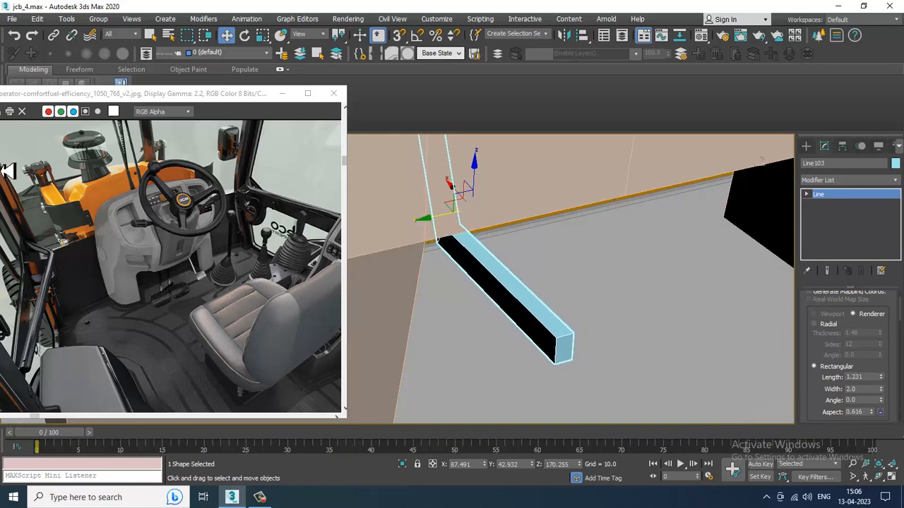
right_click(515, 297)
mouse_move(556, 416)
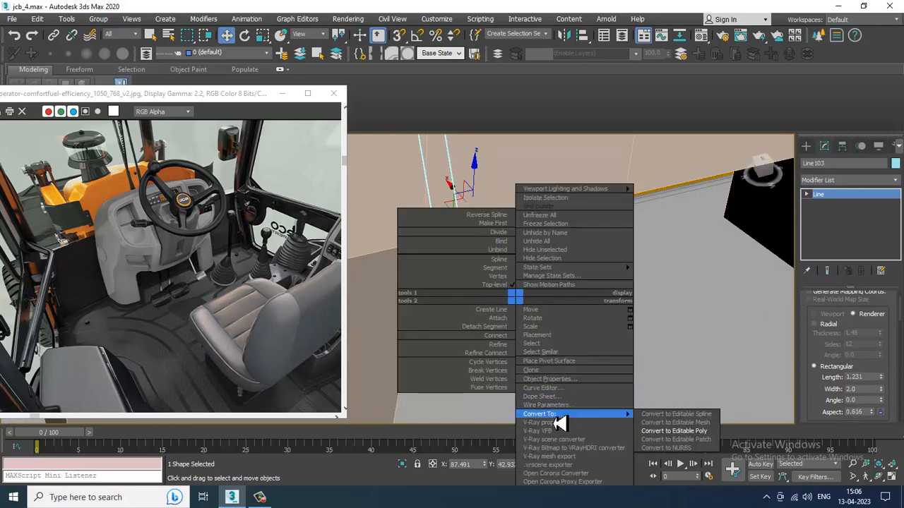
left_click(674, 430)
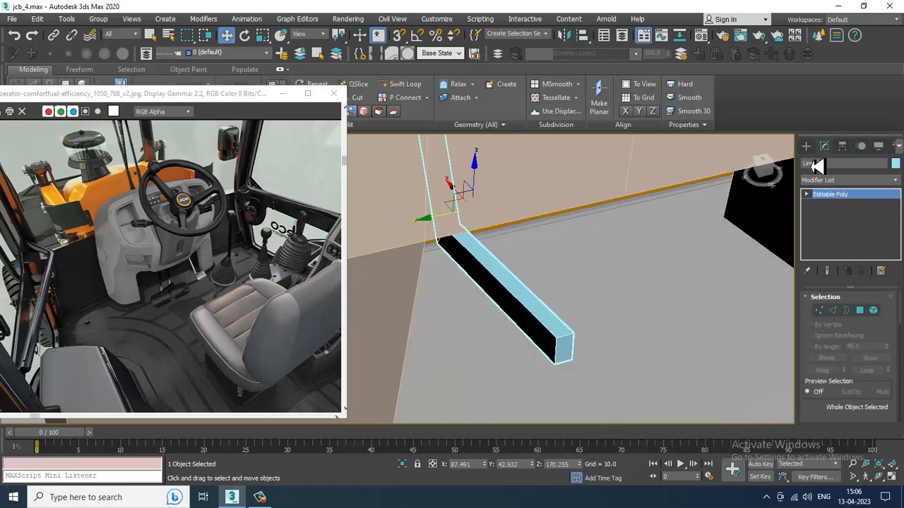
- Draw a box about 5.86 long, 5.58 wide and 1.03 high with AutoGrid at the free end of the bent bar
left_click(806, 145)
left_click(826, 214)
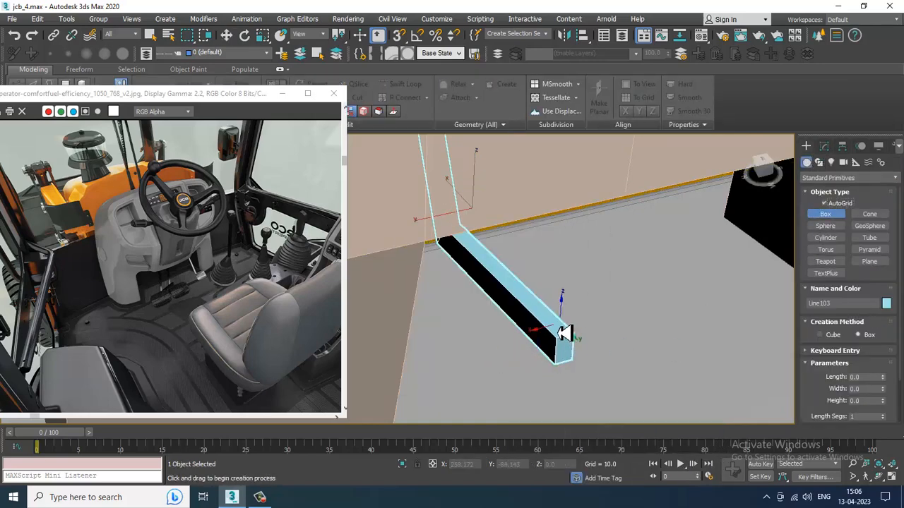
left_click_drag(567, 339, 533, 406)
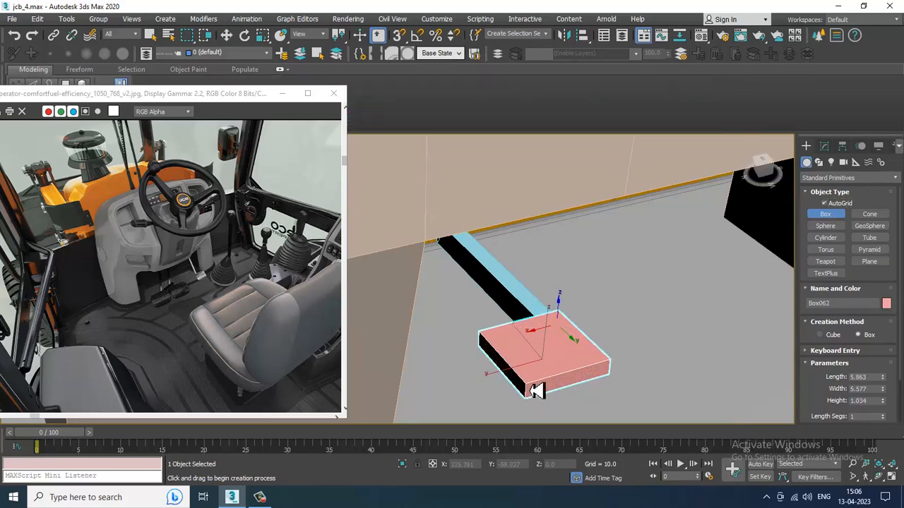
left_click(532, 391)
key("w")
scroll(557, 365, "up", 2)
mouse_move(556, 365)
middle_mouse_down("alt")
mouse_move(542, 381)
mouse_move(542, 360)
middle_mouse_up("alt")
- Divide the box into 3 length, 3 width and 2 height segments and convert it to an editable poly
right_click(544, 358)
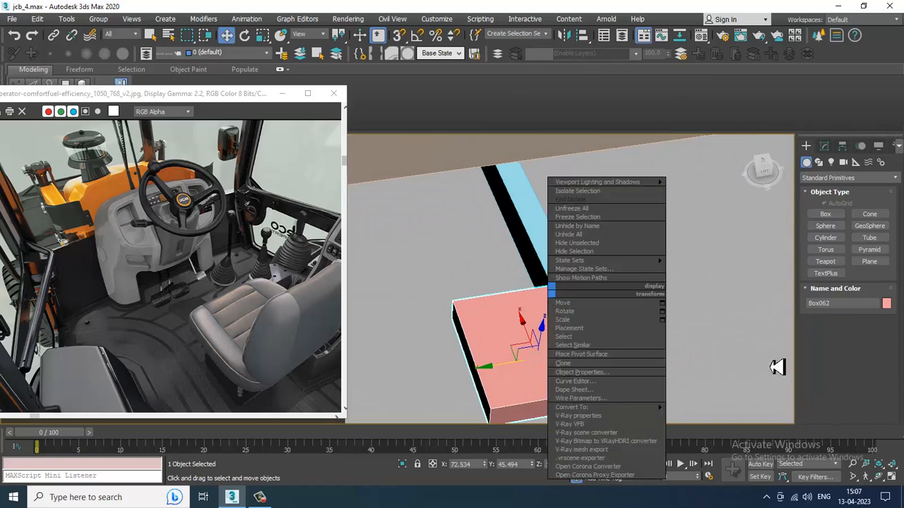
left_click(827, 152)
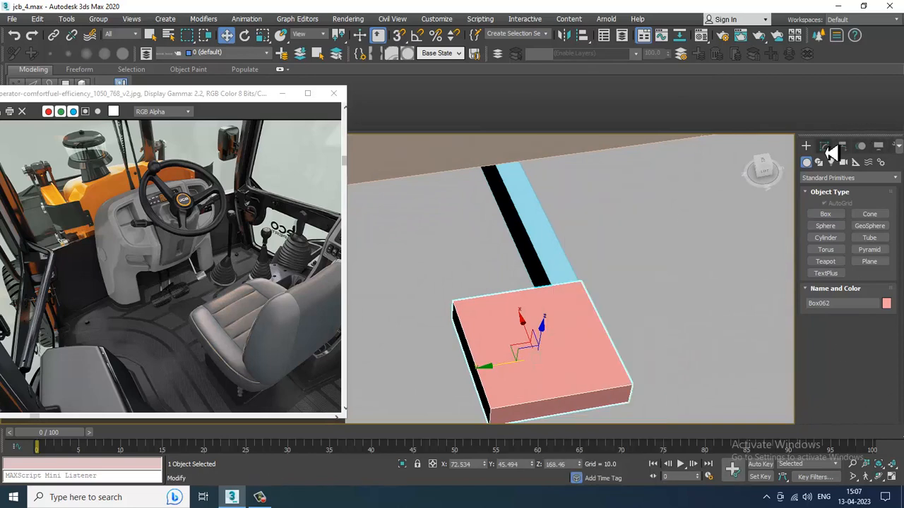
left_click(827, 148)
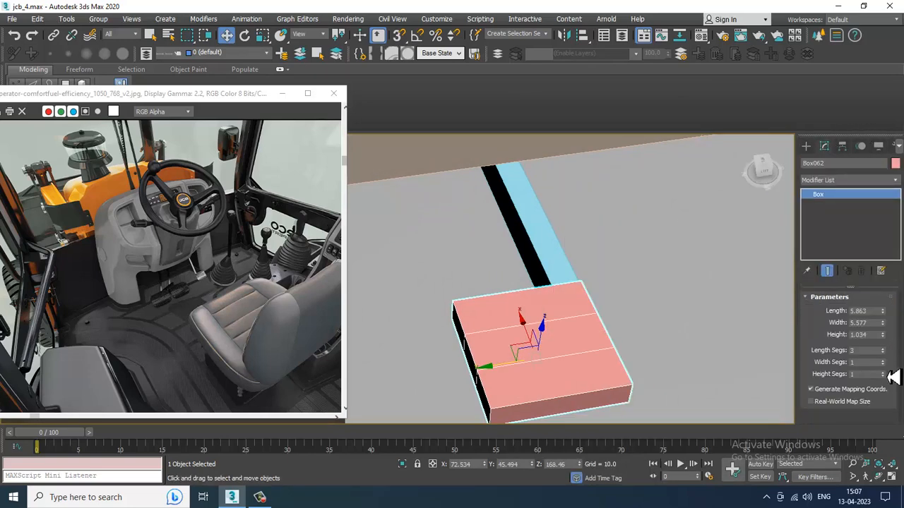
middle_click_drag(530, 351, 541, 311, "alt")
right_click(548, 302)
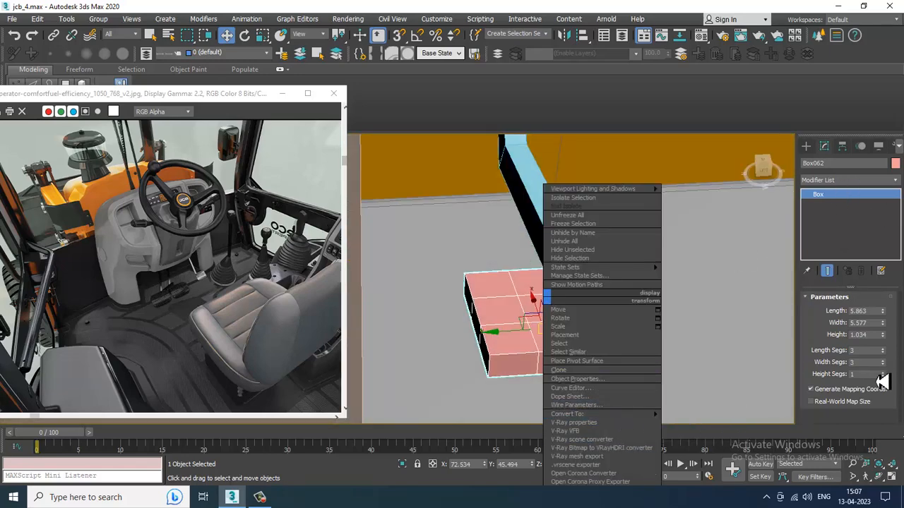
left_click(893, 410)
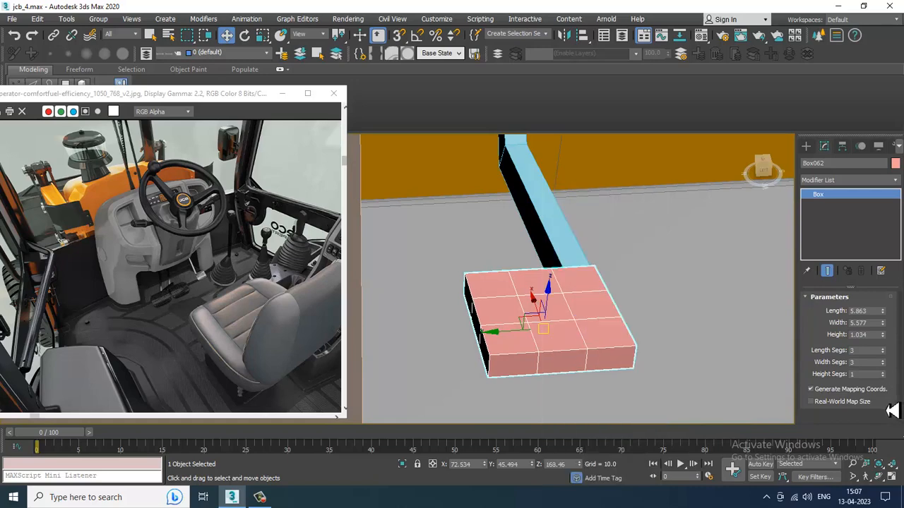
right_click(575, 310)
mouse_move(624, 415)
left_click(717, 422)
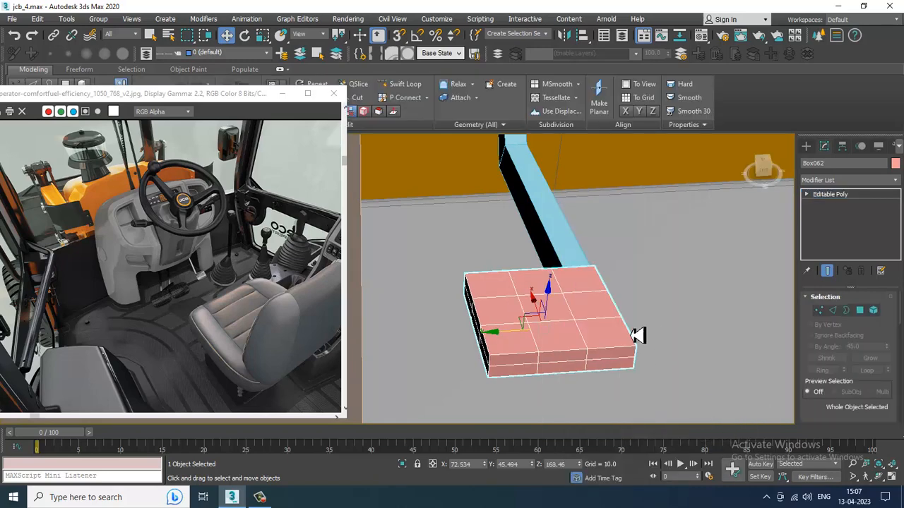
- In the top view, push the middle vertices on all four sides of the box outward to give it a rounded outline
middle_click_drag(628, 319, 572, 305, "alt")
key("alt+w")
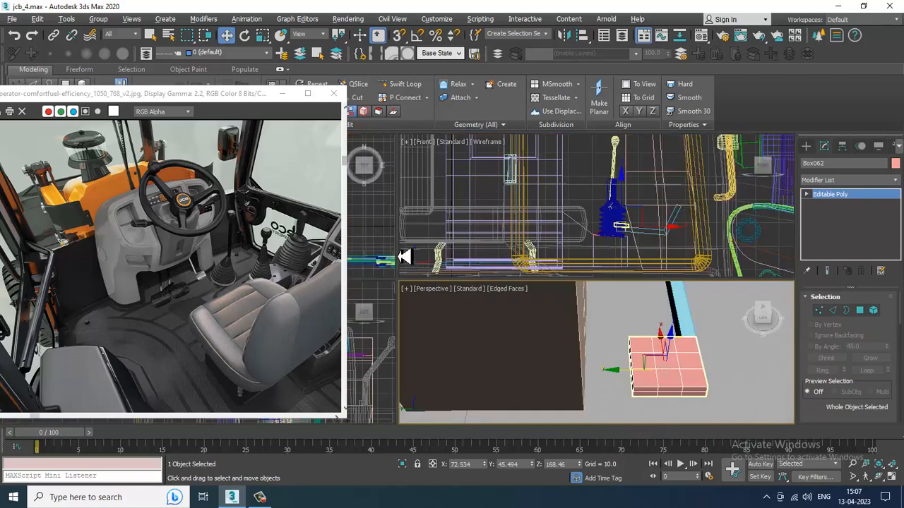
key("alt+w")
scroll(416, 244, "down", 3)
middle_click_drag(415, 243, 553, 274)
scroll(553, 276, "up", 3)
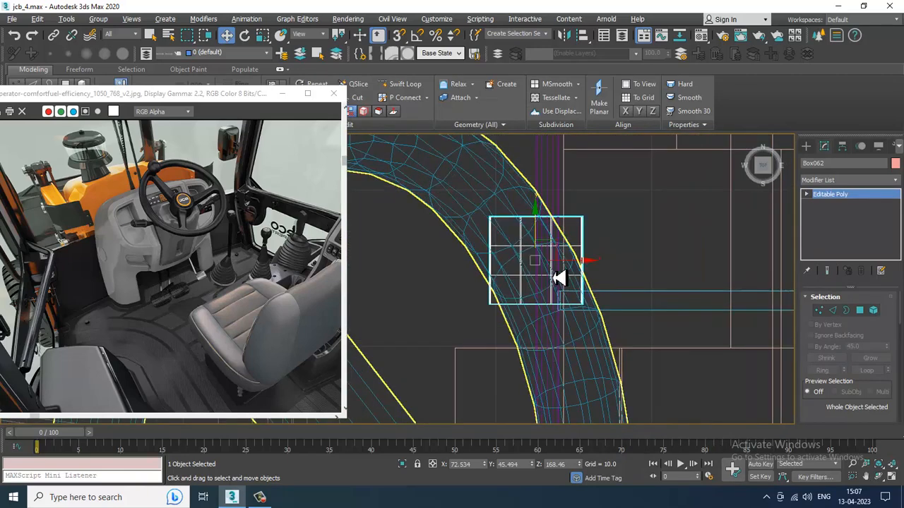
key("1")
left_click_drag(560, 330, 563, 329)
key("r")
left_click_drag(535, 224, 535, 210)
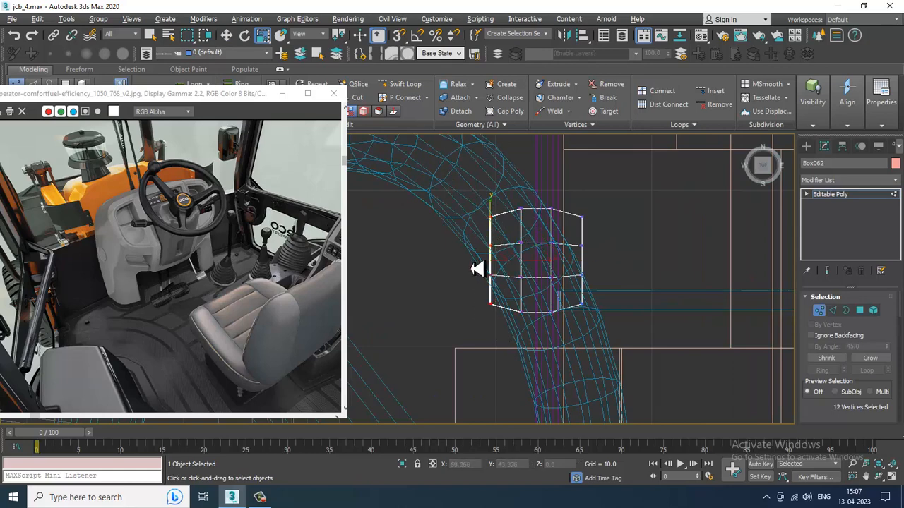
key("w")
left_click_drag(519, 292, 518, 264)
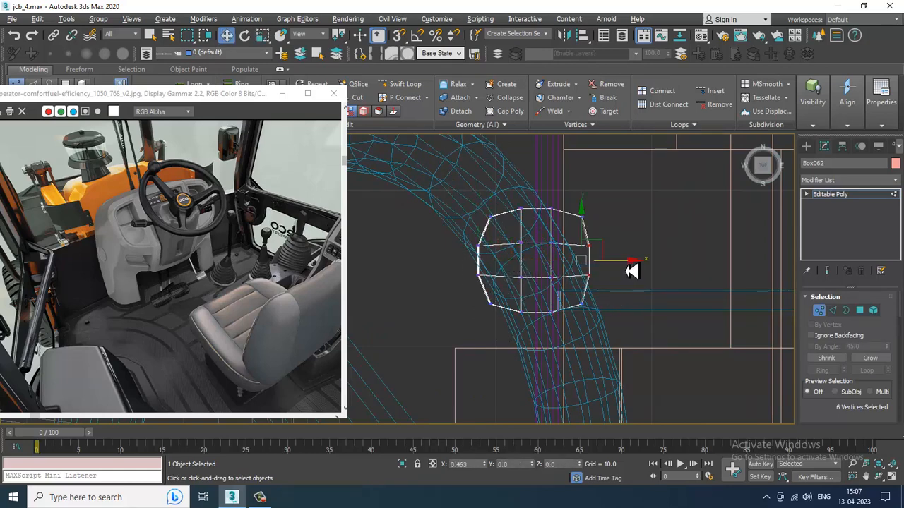
- Apply a MeshSmooth modifier to the whole rounded pedal pad
key("alt+w")
middle_click(688, 363)
key("alt+w")
middle_click_drag(688, 363, 689, 314, "alt")
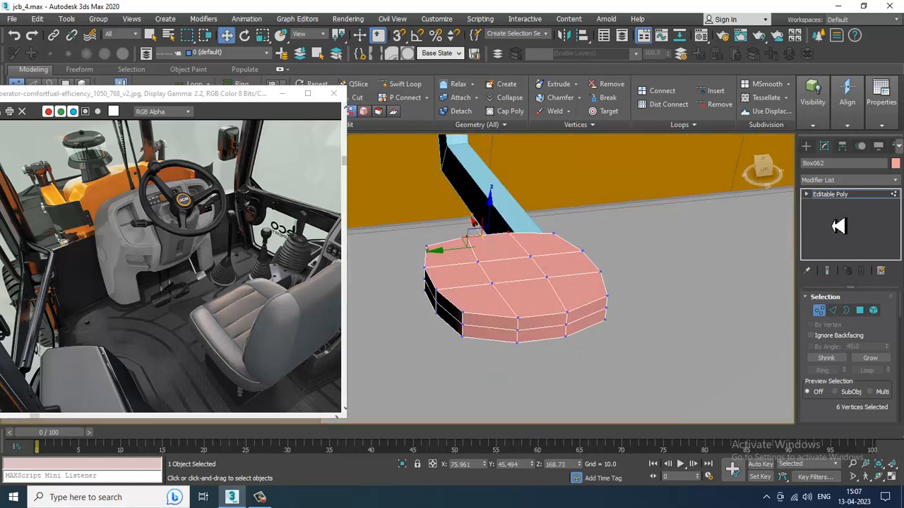
left_click(861, 196)
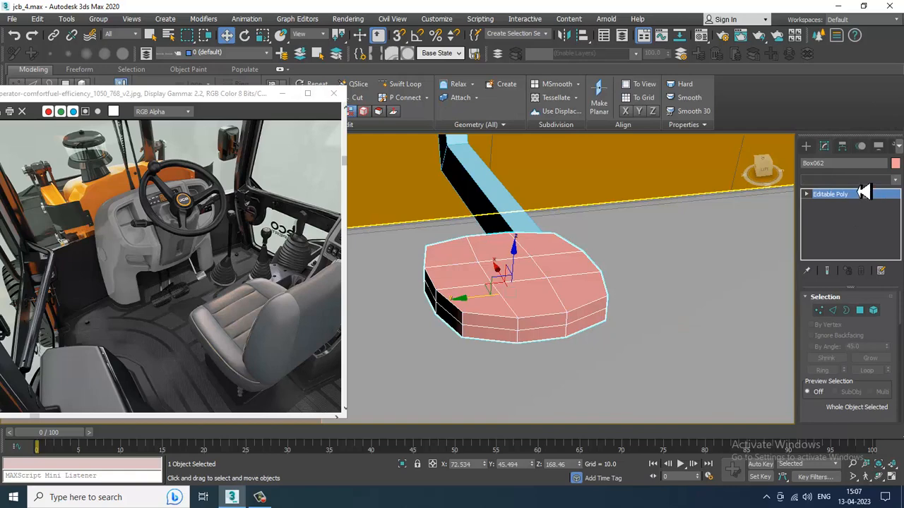
left_click(862, 181)
scroll(861, 307, "down", 5)
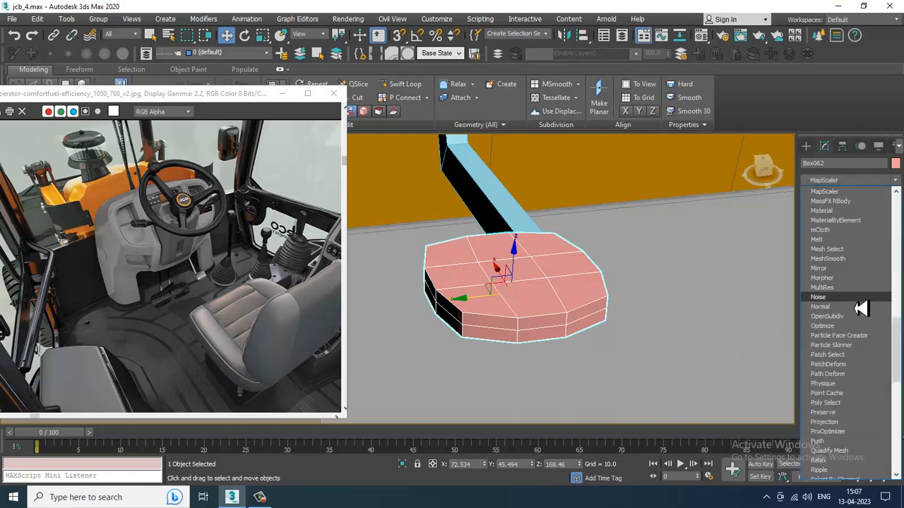
scroll(862, 309, "up", 5)
scroll(861, 309, "down", 3)
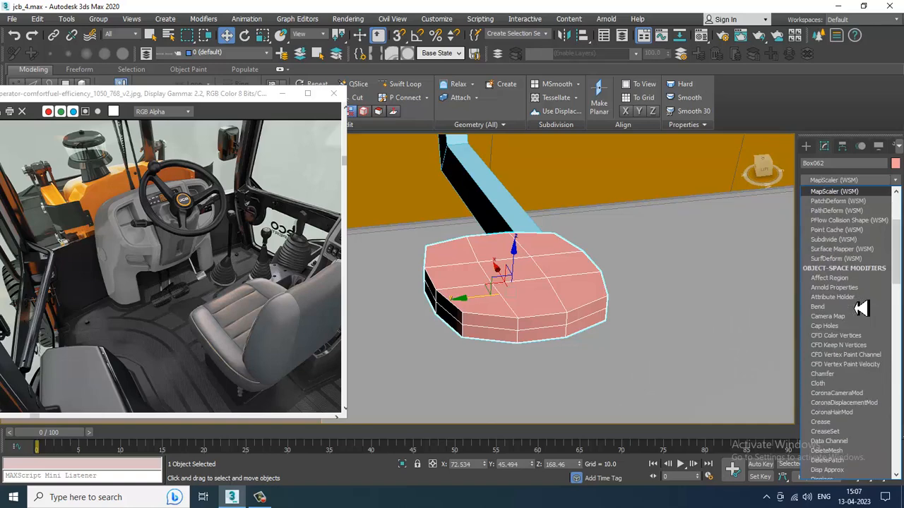
scroll(861, 307, "down", 10)
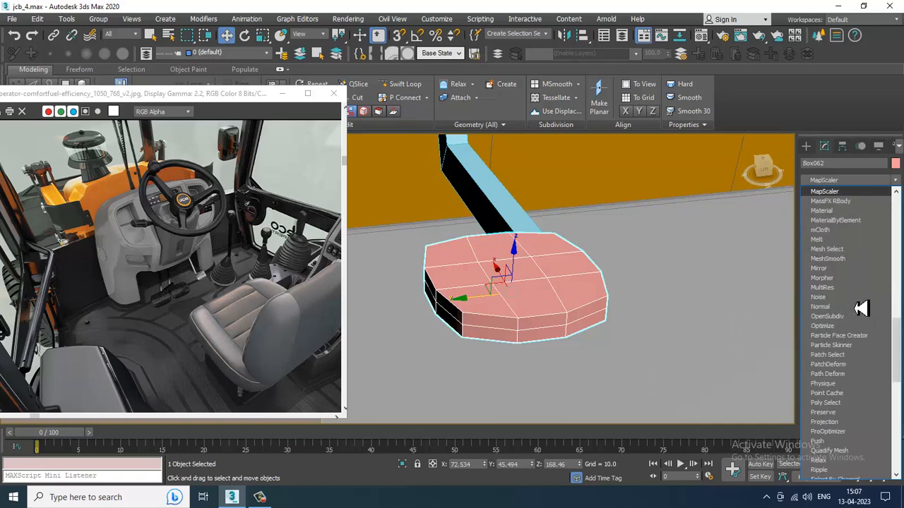
left_click(843, 258)
- Move the smoothed pad onto the bar's end at Y 42.88, Z 167.49 and convert it to an editable poly
mouse_move(535, 300)
middle_mouse_down("alt")
mouse_move(541, 306)
mouse_move(500, 309)
mouse_move(549, 290)
mouse_move(519, 303)
mouse_move(601, 337)
mouse_move(557, 306)
middle_mouse_up("alt")
left_click_drag(554, 285, 570, 302)
middle_click_drag(619, 341, 613, 339, "alt")
scroll(616, 340, "up", 2)
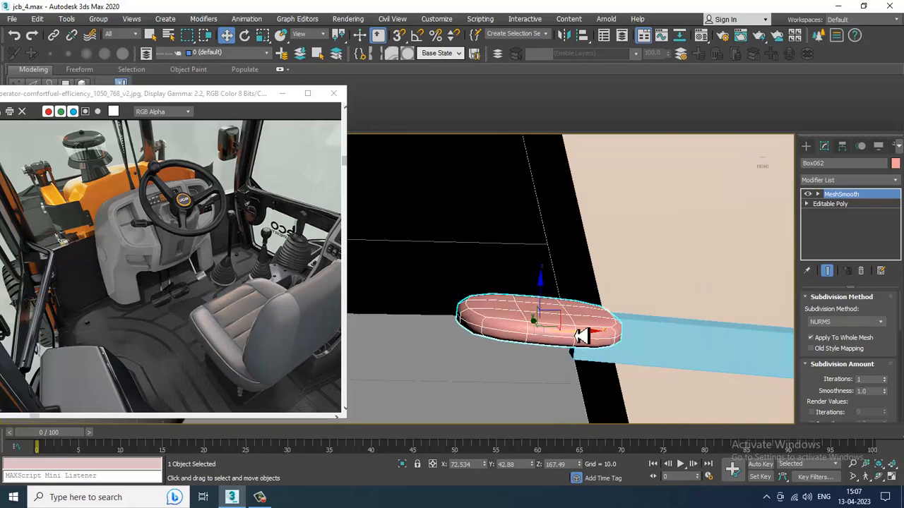
right_click(570, 297)
mouse_move(596, 414)
left_click(732, 423)
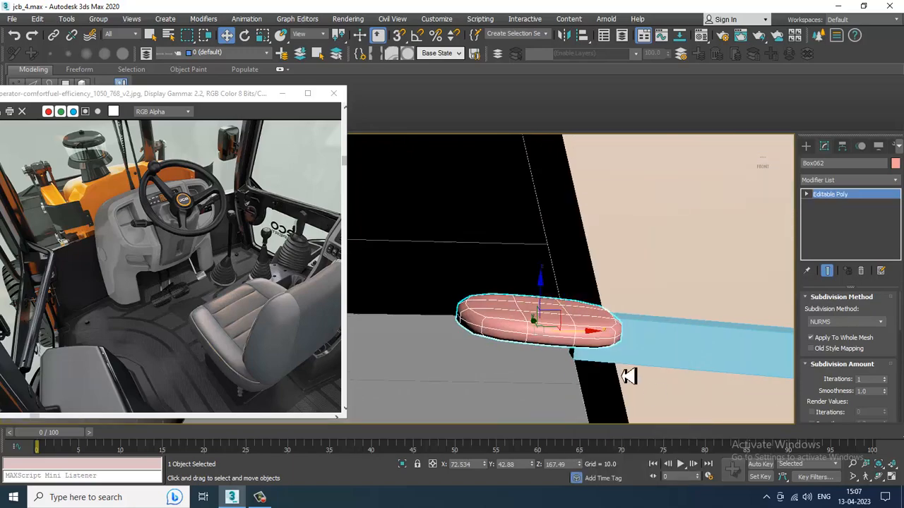
key("alt+w")
middle_click_drag(672, 246, 648, 218)
key("alt+w")
scroll(648, 233, "up", 3)
middle_click_drag(648, 288, 683, 262)
key("1")
middle_click_drag(436, 320, 541, 314)
scroll(541, 314, "up", 3)
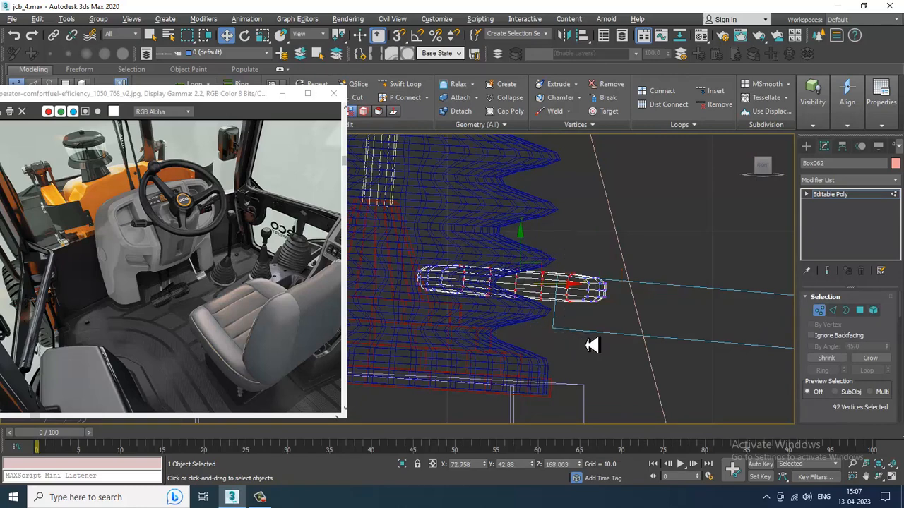
key("alt+w")
key("alt+w")
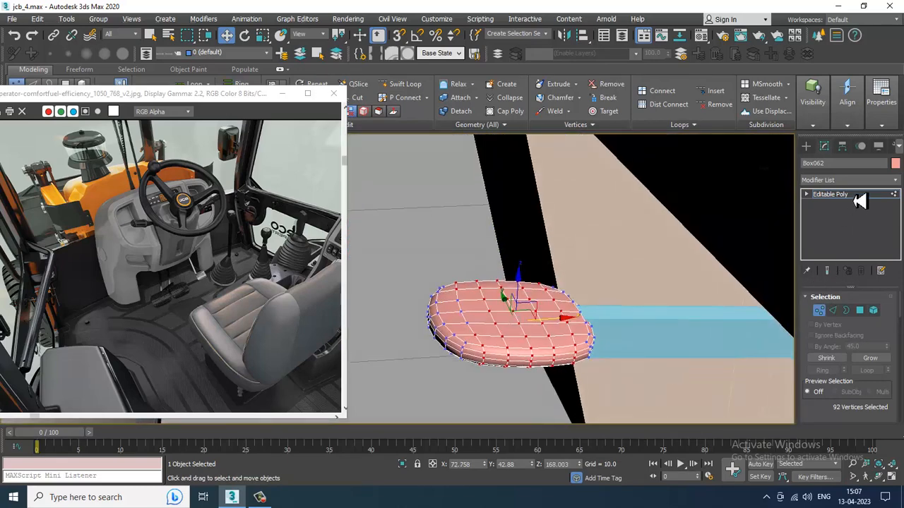
- Add an FFD(box) 4x4x4 modifier to the whole pedal pad
left_click(840, 194)
left_click(847, 180)
key("f")
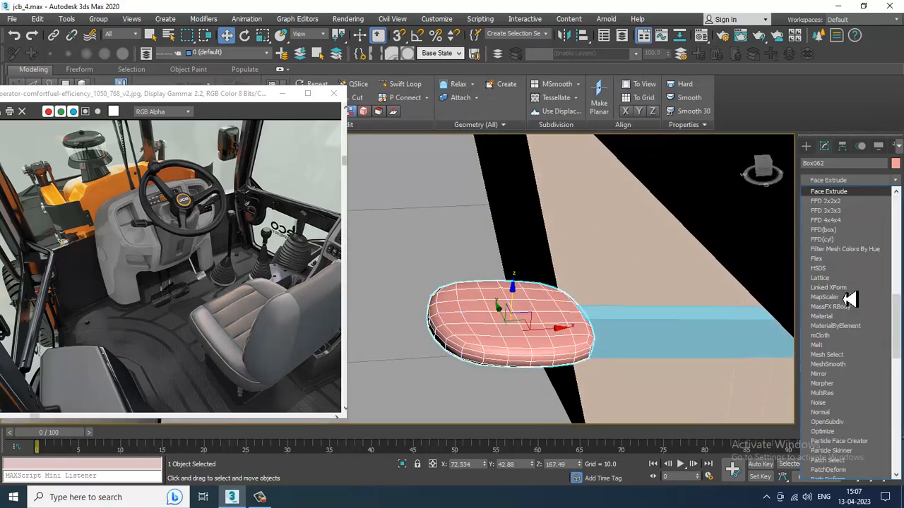
left_click(842, 232)
key("alt+w")
- In the front view, raise the middle FFD control points to Z 168.396 to give the pad a domed shape
left_click(664, 202)
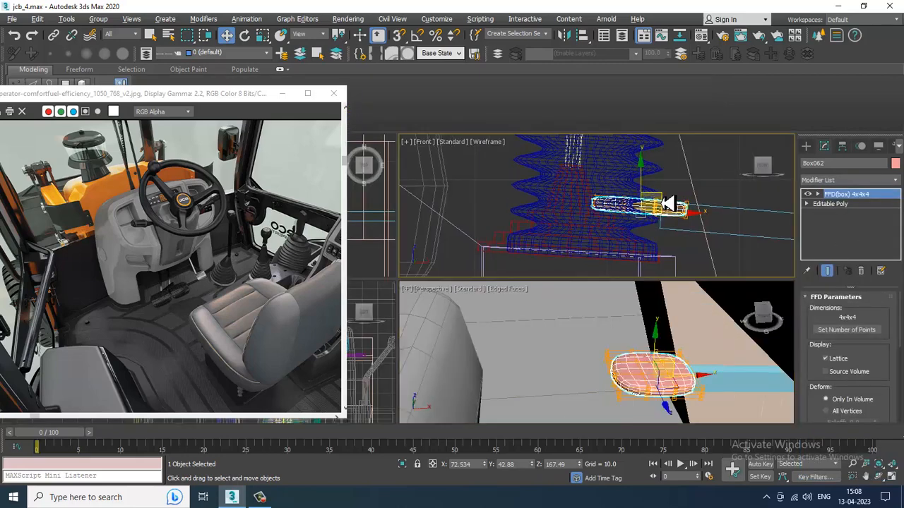
key("alt+w")
key("1")
left_click_drag(602, 345, 601, 344)
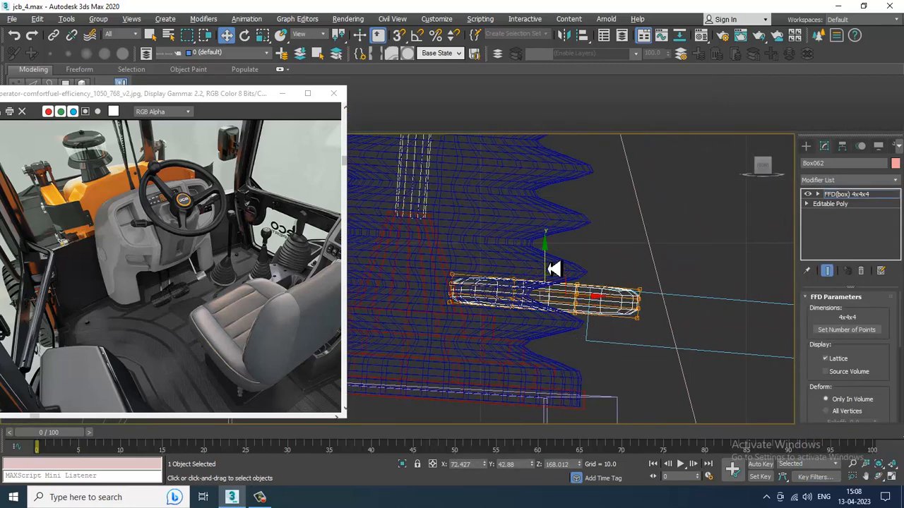
left_click_drag(545, 271, 546, 256)
key("alt+w")
middle_click_drag(608, 364, 816, 267, "alt")
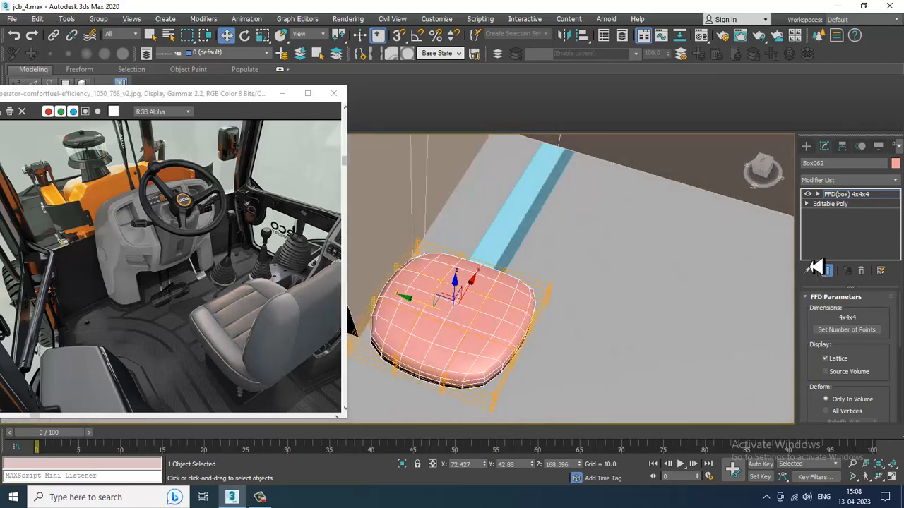
left_click(863, 197)
- Check the domed pad under the dashboard and collapse it to an editable poly
scroll(569, 343, "down", 5)
middle_click_drag(569, 343, 605, 309, "alt")
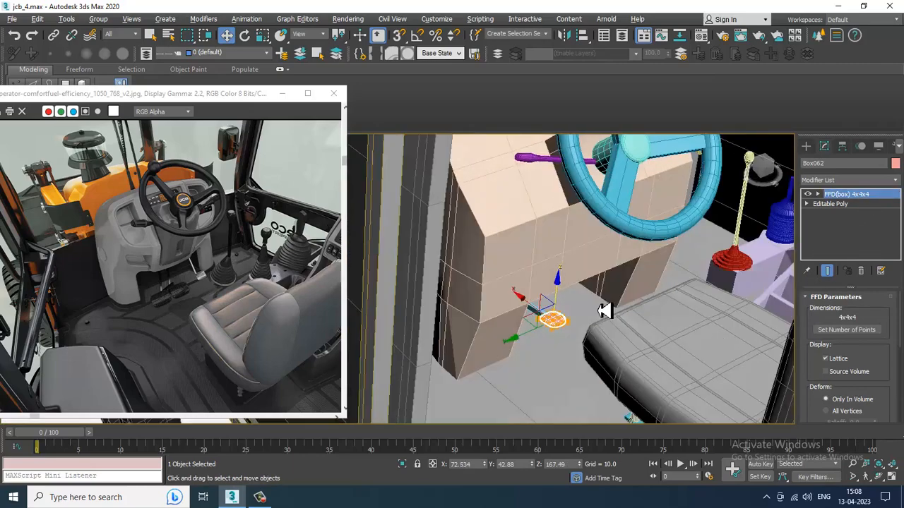
scroll(558, 340, "up", 2)
scroll(535, 365, "up", 2)
right_click(529, 371)
mouse_move(589, 415)
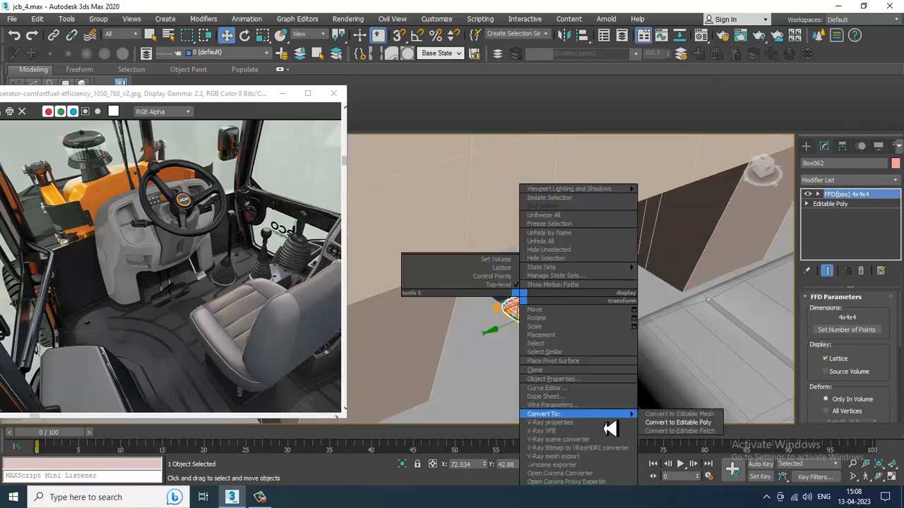
left_click(700, 423)
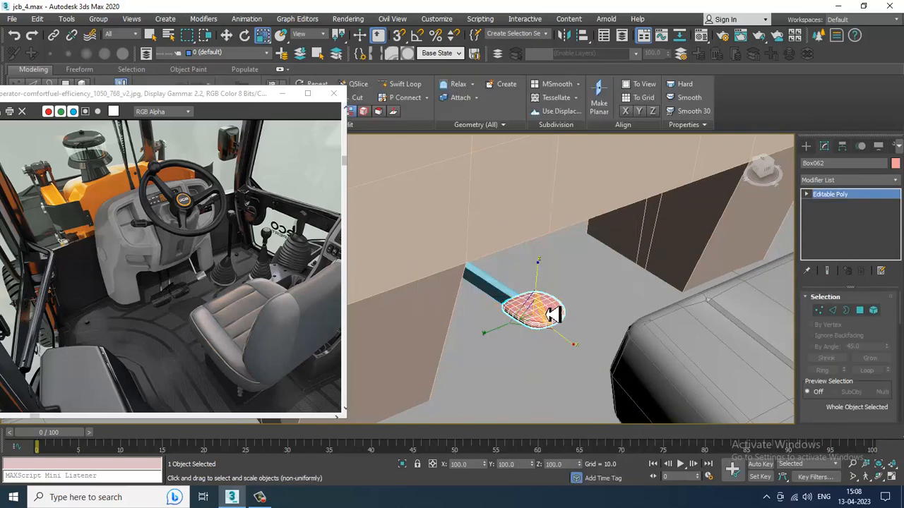
- Select the pedal's bar and pad together and copy them sideways to make a second pedal under the dashboard
left_click(509, 303, "ctrl")
key("w")
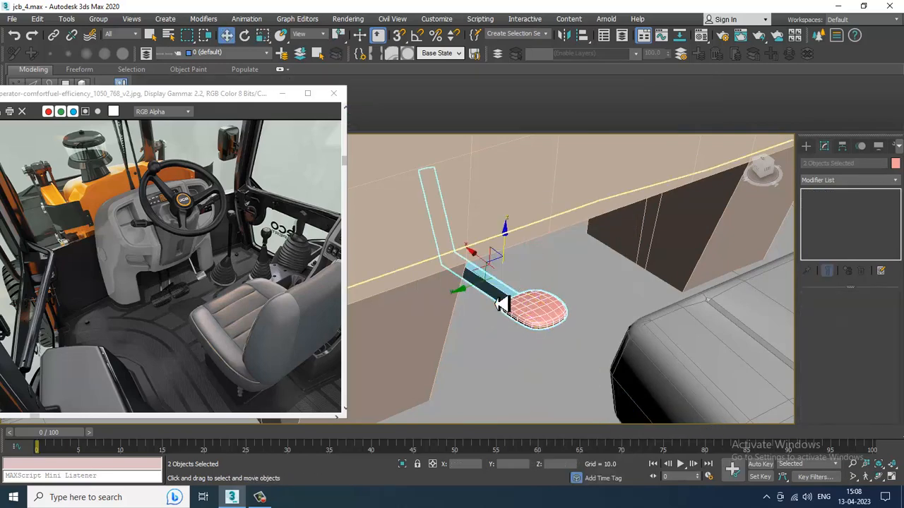
mouse_move(480, 297)
left_mouse_down("shift")
mouse_move(568, 279)
mouse_move(541, 283)
left_mouse_up("shift")
left_click(458, 298)
scroll(540, 284, "down", 5)
mouse_move(540, 283)
middle_mouse_down("alt")
mouse_move(469, 285)
mouse_move(549, 313)
mouse_move(586, 286)
mouse_move(466, 275)
middle_mouse_up("alt")
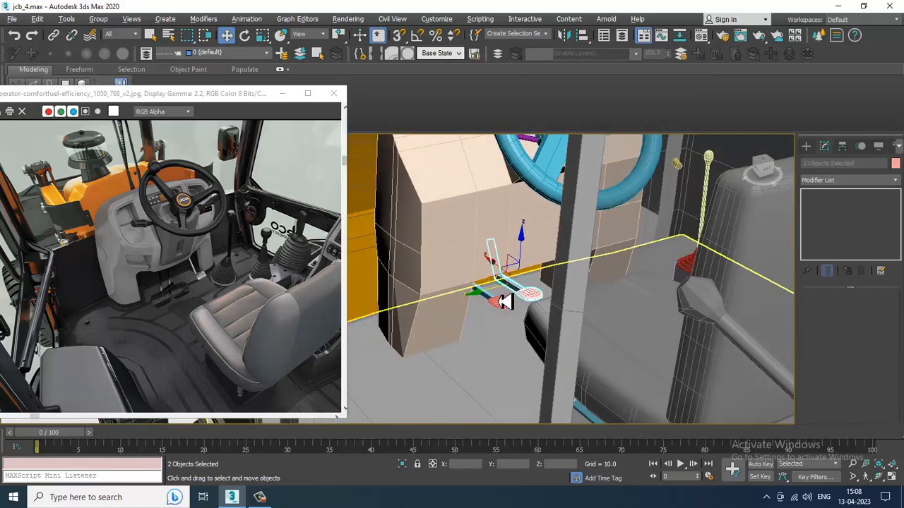
- Make one more copy of the pedal's bar and pad farther along the dashboard as the third pedal
left_click_drag(535, 296, 556, 316, "shift")
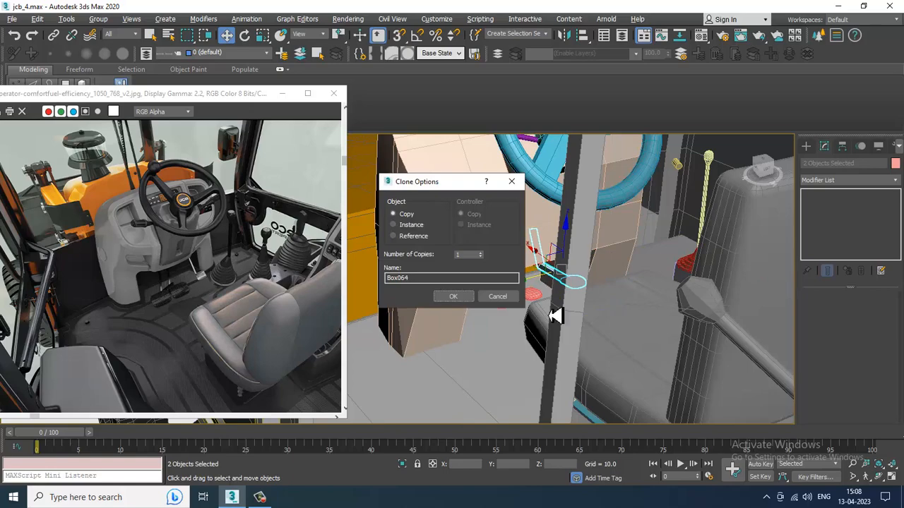
left_click(456, 299)
scroll(597, 262, "up", 2)
mouse_move(597, 262)
middle_mouse_down("alt")
mouse_move(582, 278)
mouse_move(543, 290)
middle_mouse_up("alt")
scroll(543, 290, "up", 3)
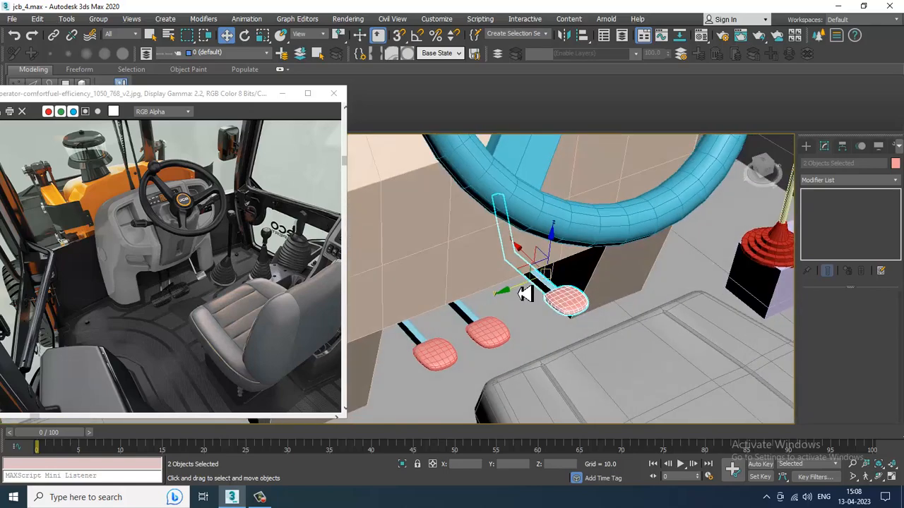
- Tilt the third pedal by about -4 degrees around Y and lower it slightly under the dashboard
scroll(608, 292, "down", 10)
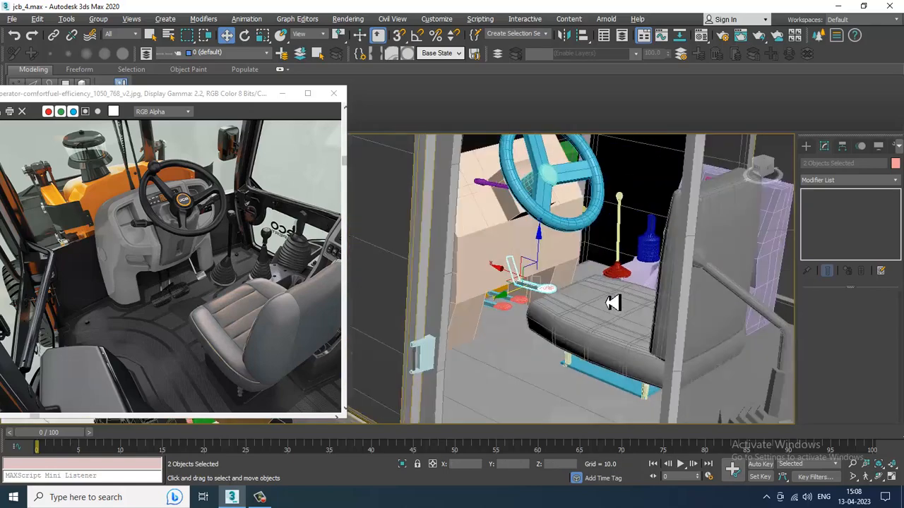
scroll(605, 297, "up", 4)
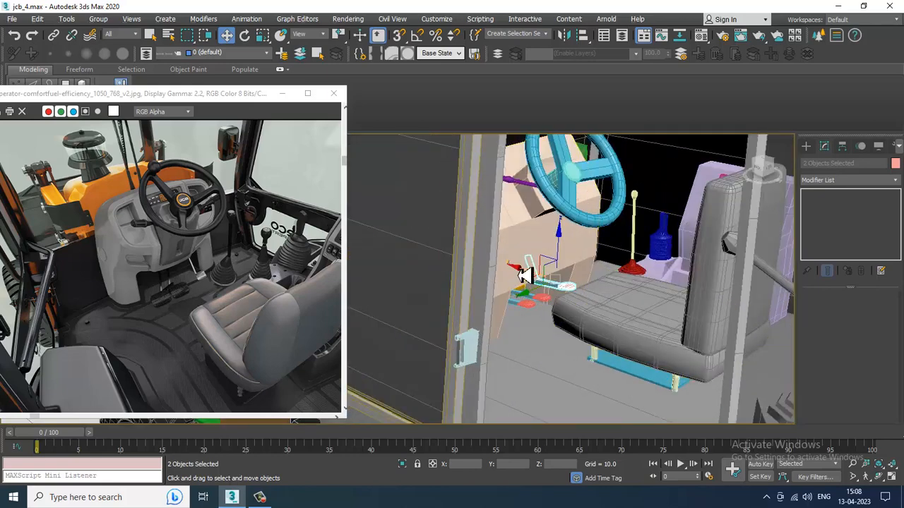
middle_click_drag(524, 274, 561, 276, "alt")
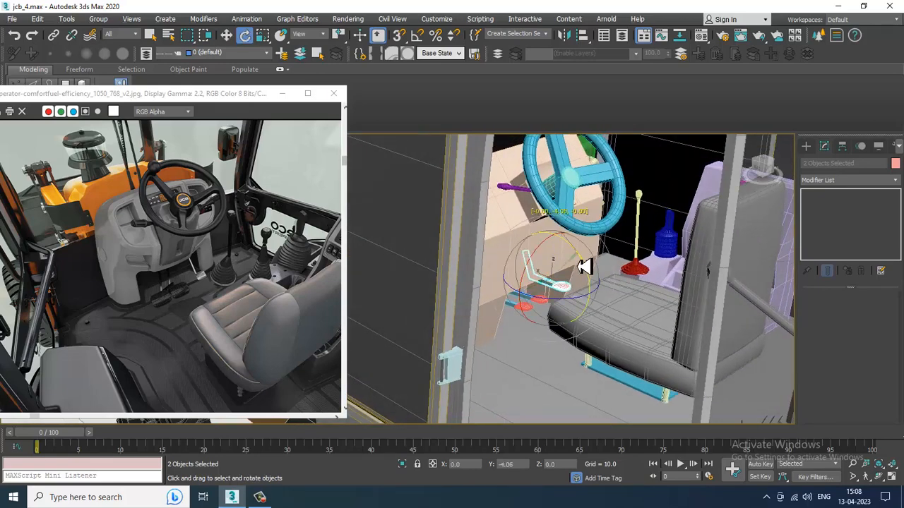
key("w")
scroll(557, 257, "up", 4)
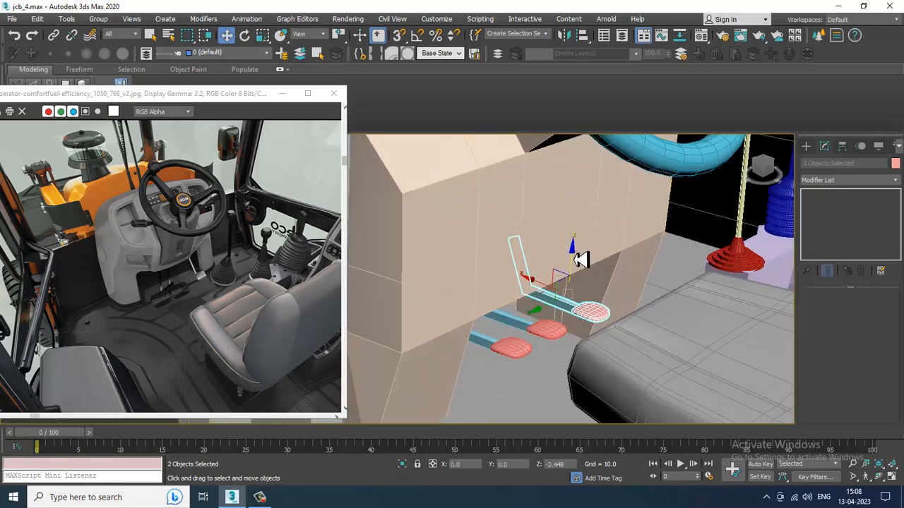
middle_click_drag(580, 260, 475, 278, "alt")
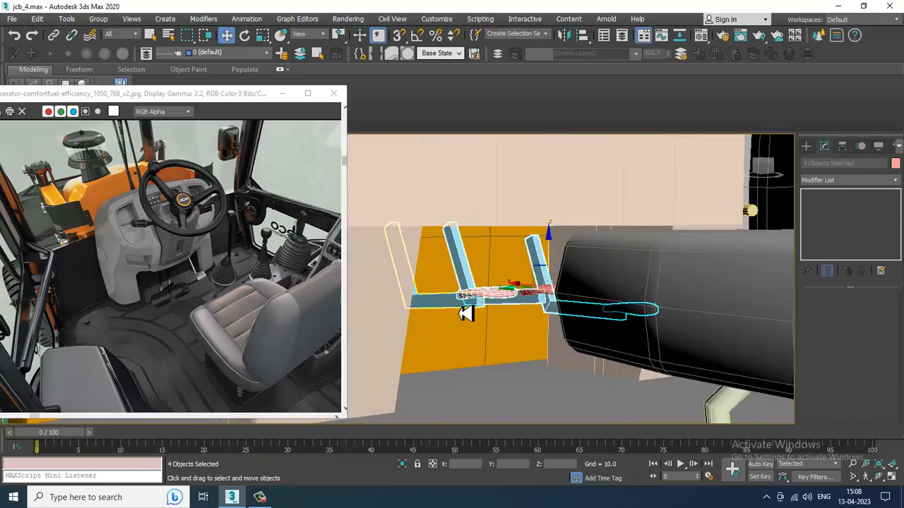
- Select the bars and pads of all three pedals and raise them together toward the dashboard's underside
left_click(464, 310, "ctrl")
middle_click_drag(473, 312, 531, 304, "alt")
left_click(578, 300, "ctrl")
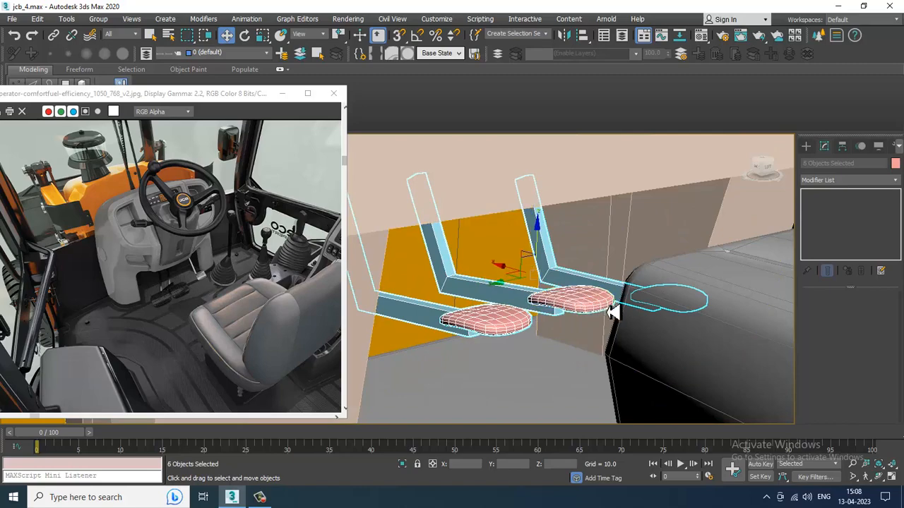
middle_click_drag(611, 313, 542, 238, "alt")
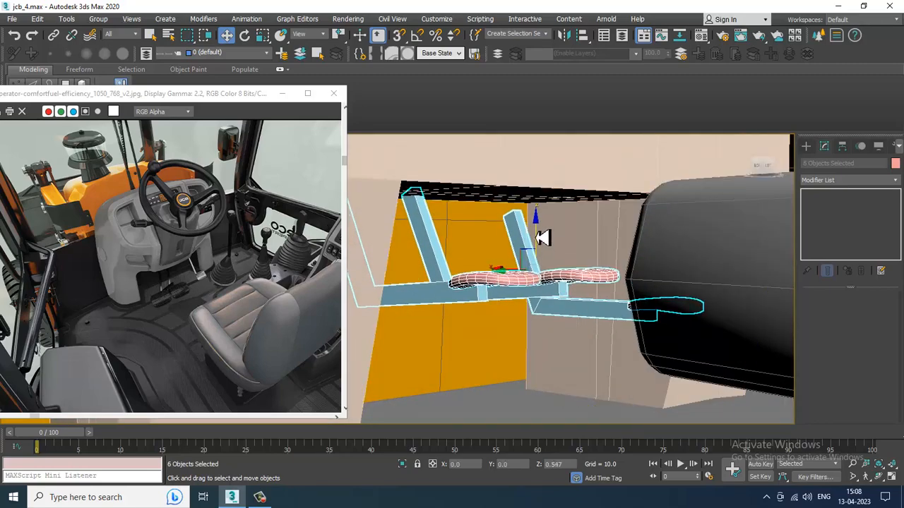
left_click_drag(541, 238, 548, 220)
middle_click_drag(548, 220, 501, 308, "alt")
- Select the side console, cab frame, dashboard and steering wheel parts and give them a light grey object colour
scroll(611, 303, "down", 5)
scroll(586, 311, "down", 5)
scroll(648, 309, "down", 3)
scroll(592, 312, "up", 6)
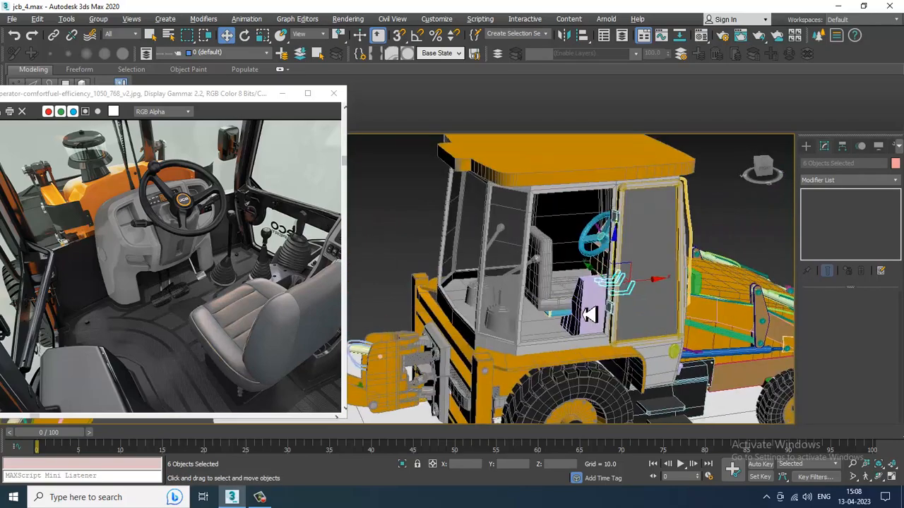
left_click(589, 292)
middle_click_drag(589, 292, 625, 267, "alt")
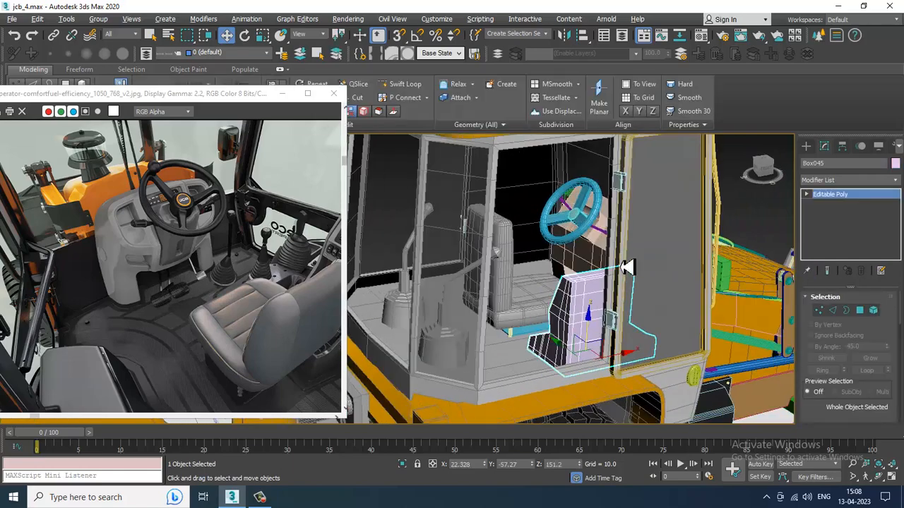
left_click(592, 224)
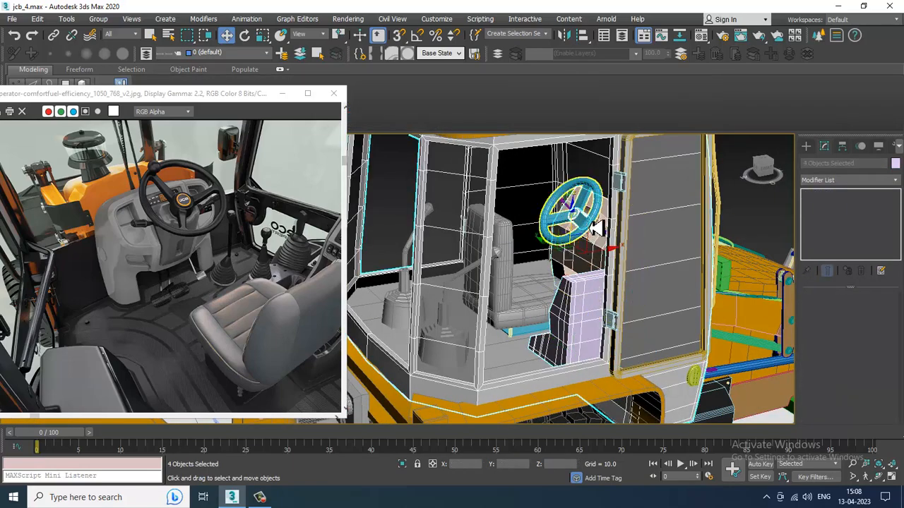
left_click(896, 165)
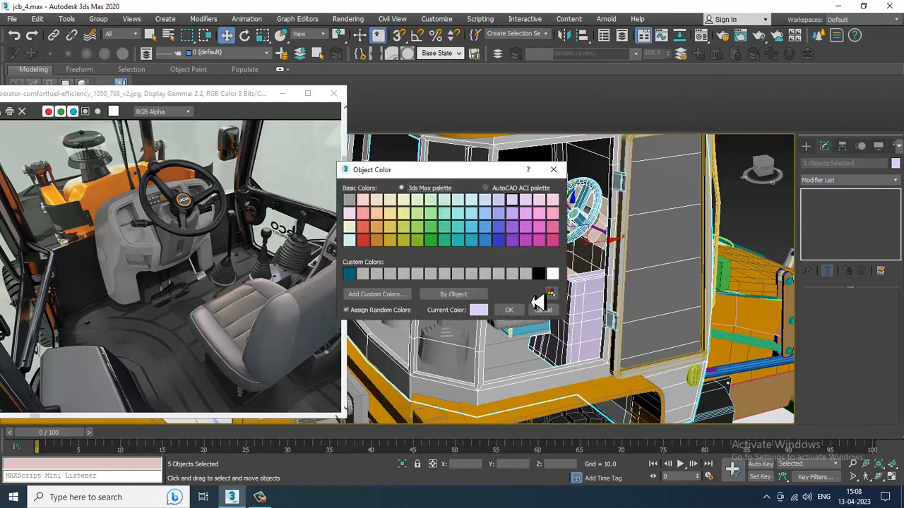
left_click(508, 310)
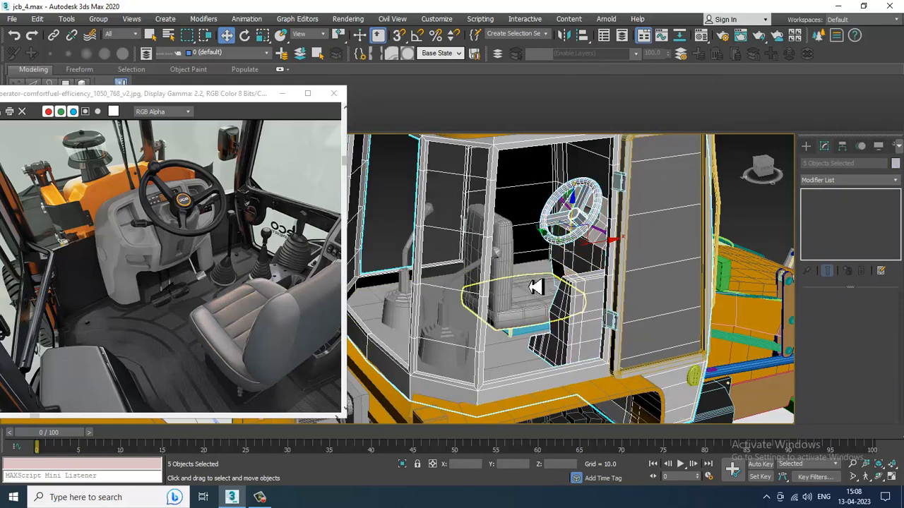
- Select the seat's base plate and the levers beside the steering wheel and give them the same light grey colour
scroll(549, 337, "up", 2)
left_click(549, 345)
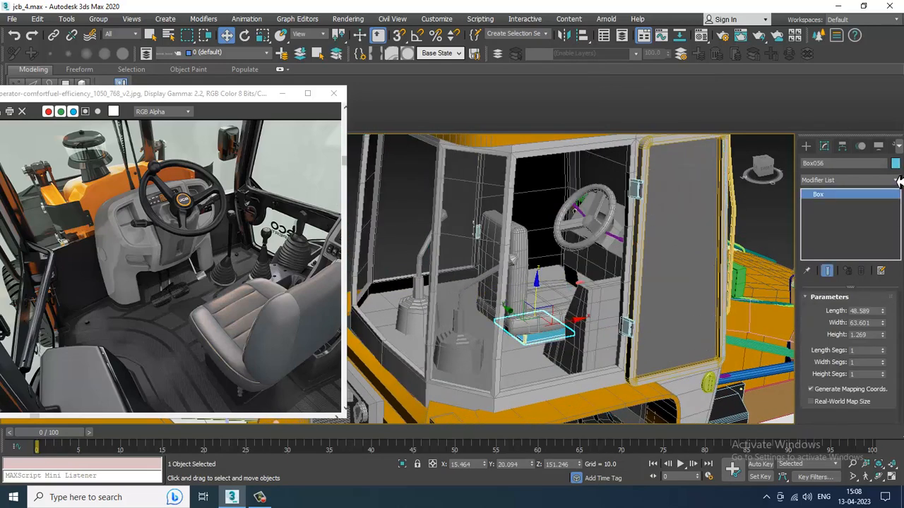
left_click(585, 218, "ctrl")
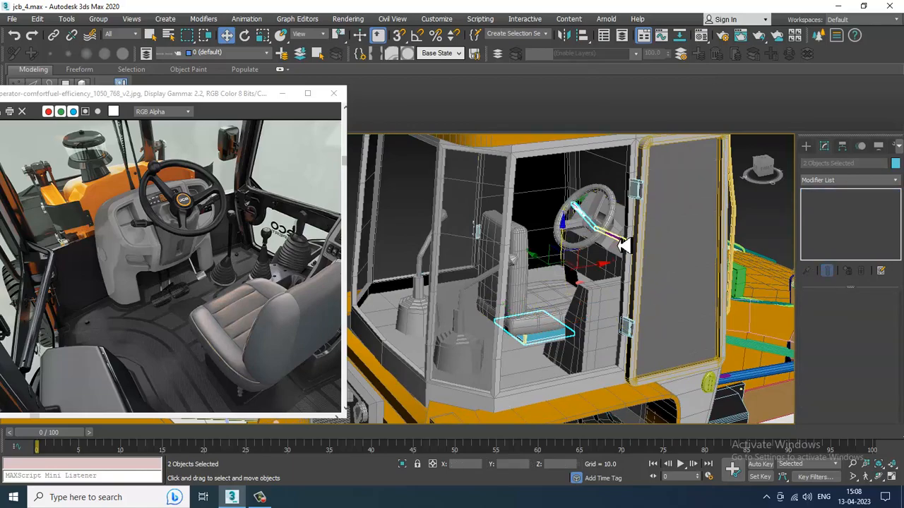
middle_click_drag(622, 245, 892, 237, "alt")
left_click(895, 163)
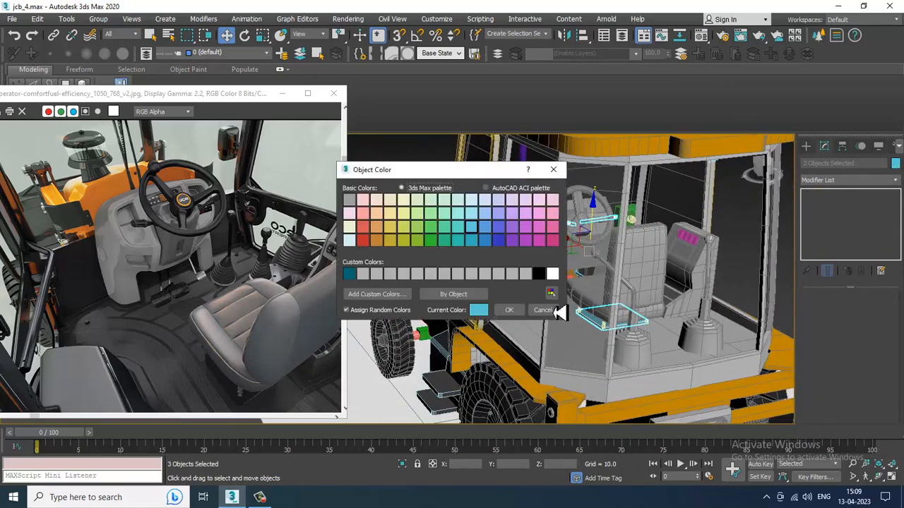
left_click(510, 313)
- Select the vehicle's cab and body parts with a window and assign them the light grey object colour
scroll(523, 310, "down", 8)
middle_click_drag(523, 311, 596, 290, "alt")
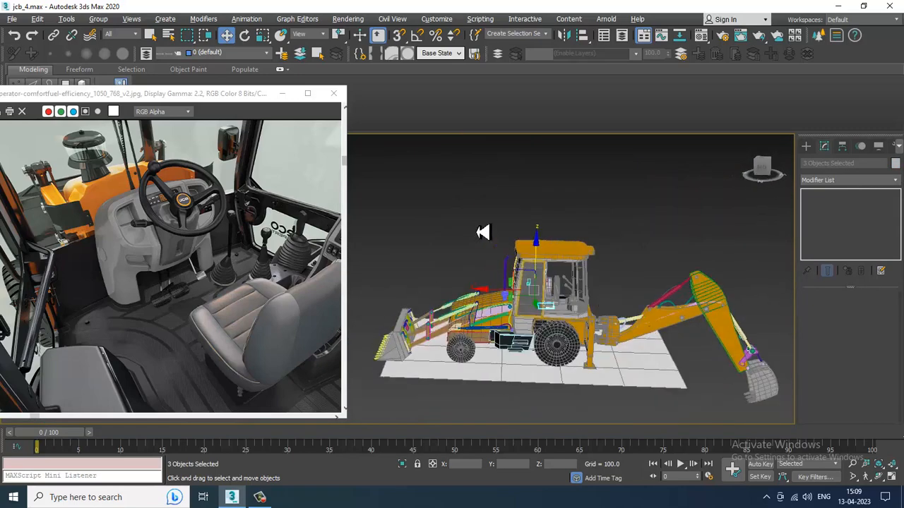
left_click_drag(482, 232, 605, 376)
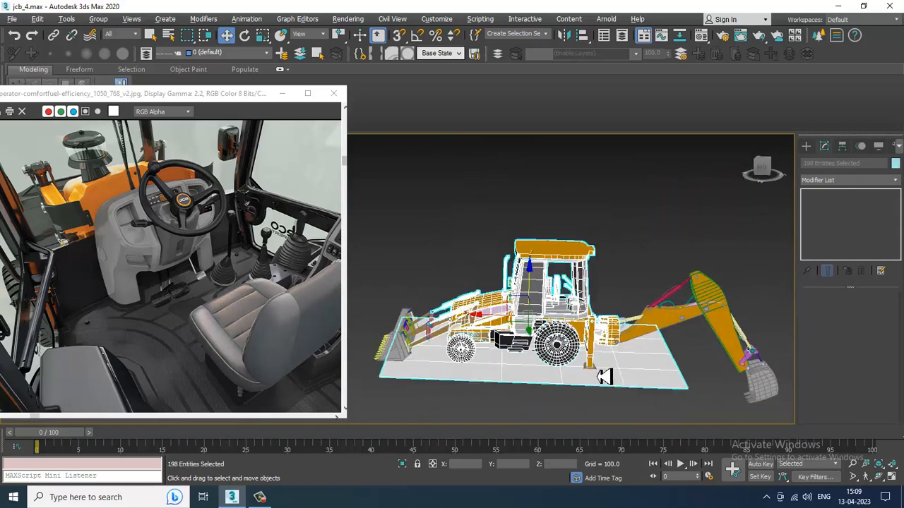
left_click(896, 164)
left_click(514, 313)
left_click(630, 202)
- Examine the recoloured backhoe loader from both sides and inside the cab
middle_click_drag(614, 279, 716, 283, "alt")
middle_click_drag(463, 243, 650, 283)
scroll(557, 286, "up", 5)
middle_click_drag(563, 286, 751, 311, "alt")
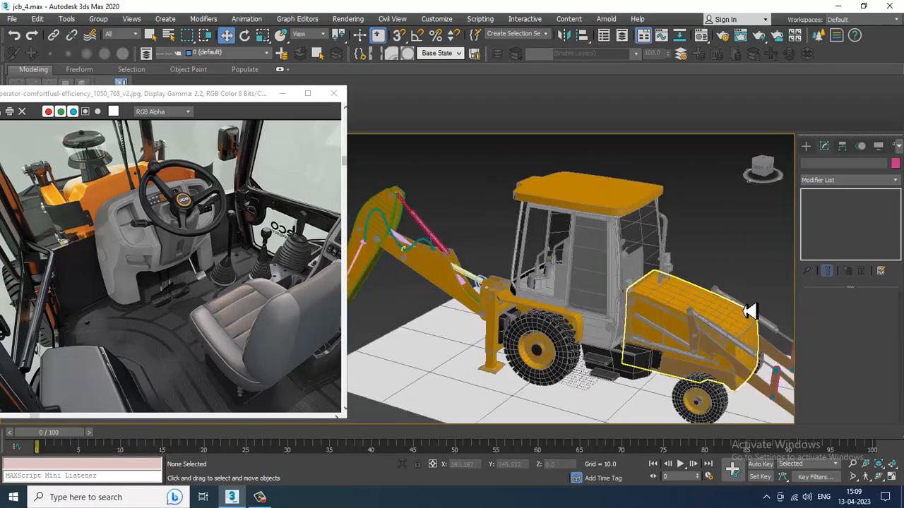
scroll(678, 299, "up", 4)
middle_click_drag(423, 293, 537, 190)
middle_click_drag(536, 190, 621, 282, "alt")
scroll(625, 272, "up", 4)
- Add two horizontal edge loops across the dashboard's front face with Swift Loop
left_click(628, 246)
scroll(628, 246, "up", 4)
middle_click_drag(628, 246, 652, 254, "alt")
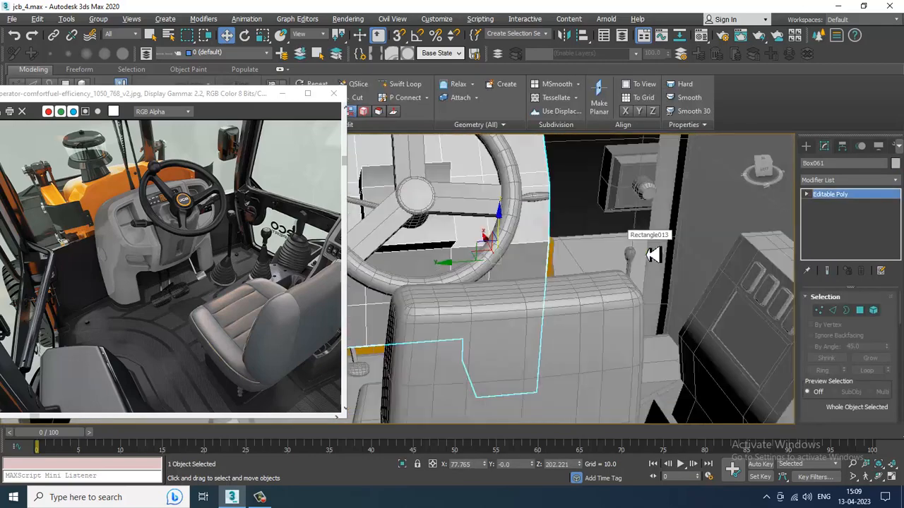
middle_click_drag(466, 263, 569, 315, "alt")
scroll(594, 253, "up", 3)
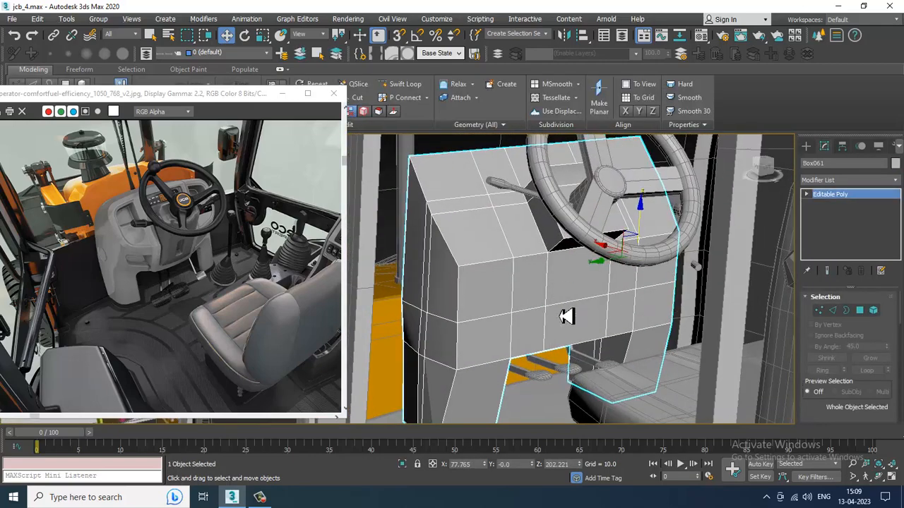
left_click(405, 84)
left_click(461, 305)
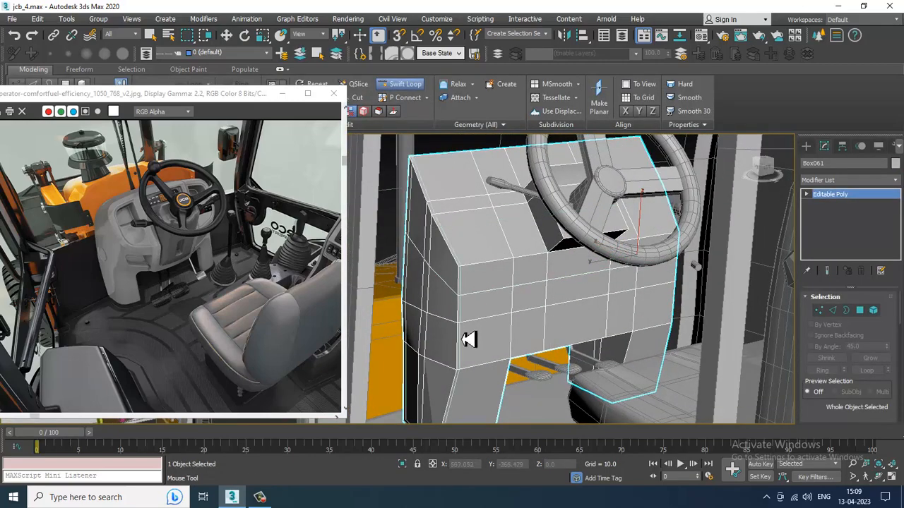
left_click(467, 357)
right_click(467, 358)
- Add an edge loop across the dashboard's sloped top, between its rear edge and the nearest existing loop
middle_click_drag(468, 317, 494, 276, "alt")
scroll(464, 240, "up", 3)
scroll(486, 246, "down", 3)
scroll(491, 247, "up", 3)
scroll(473, 265, "up", 3)
key("2")
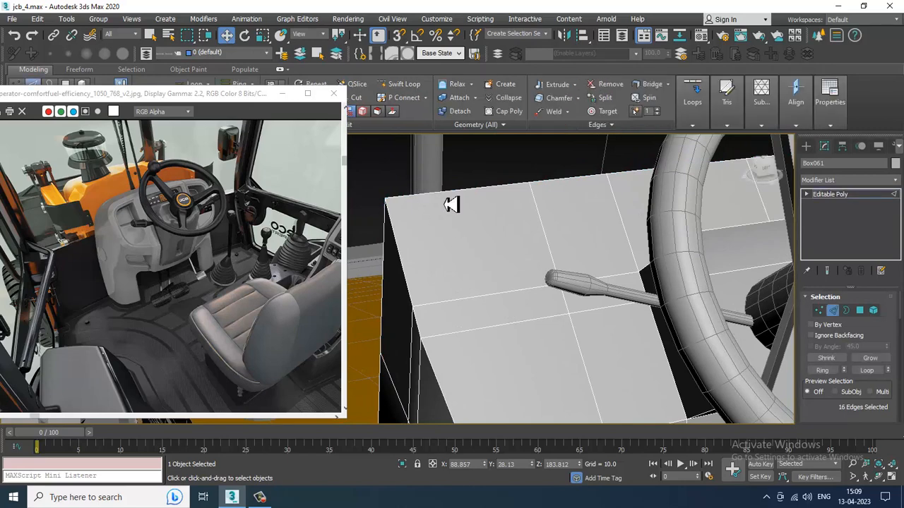
key("2")
middle_click_drag(462, 200, 476, 270, "alt")
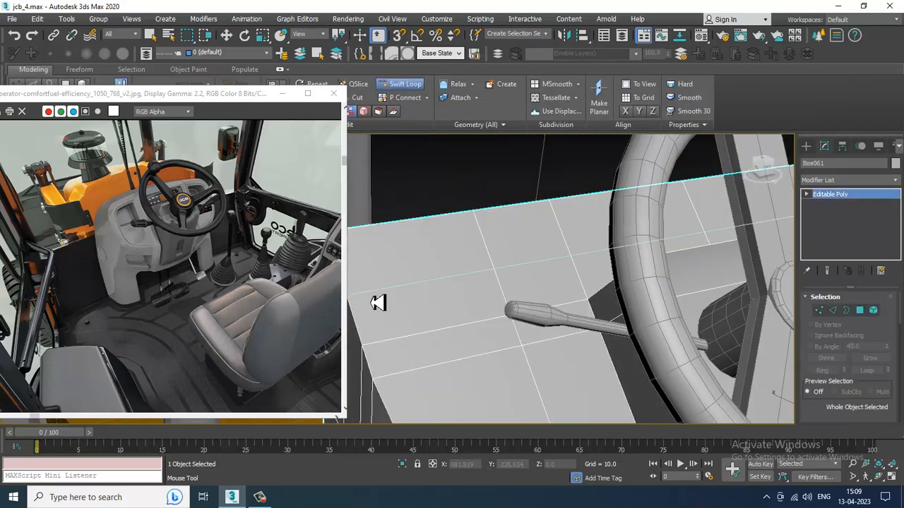
middle_click_drag(398, 285, 485, 252, "alt")
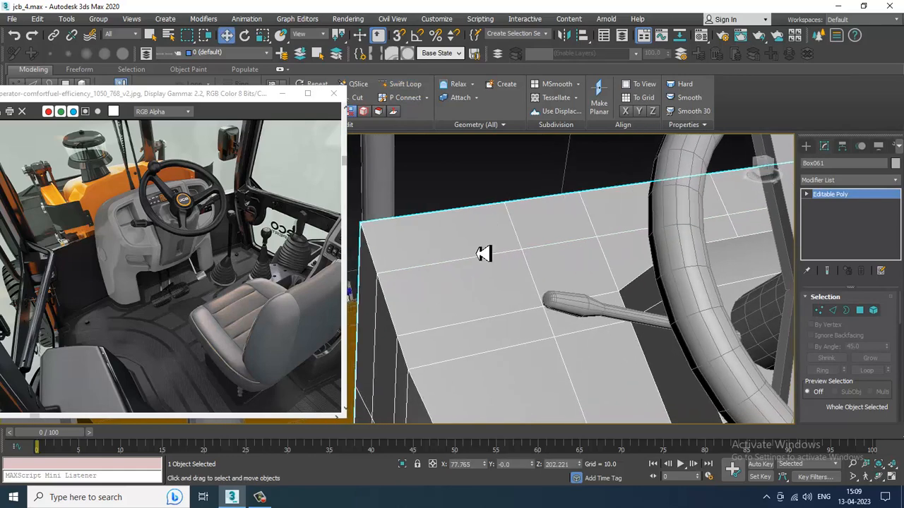
- Select the dashboard's upper rear edges and round them with a multi-segment chamfer
key("2")
left_click(430, 216)
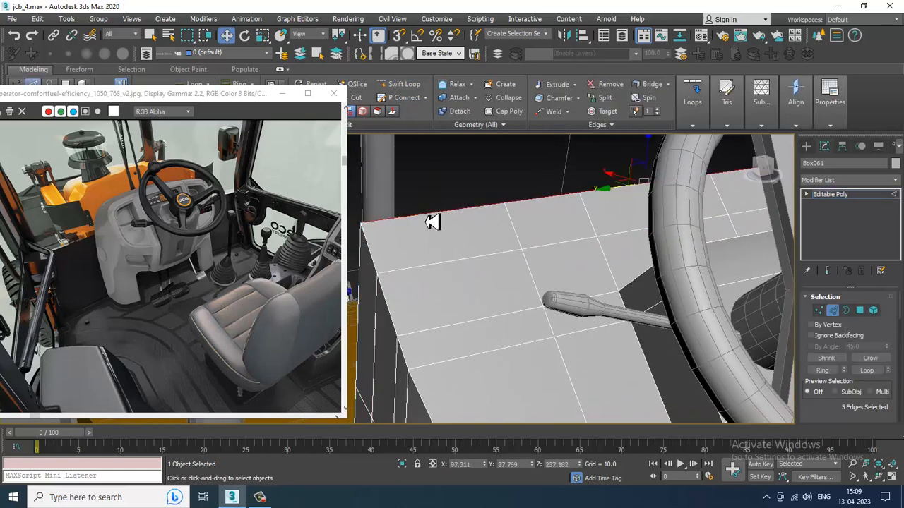
scroll(855, 415, "down", 5)
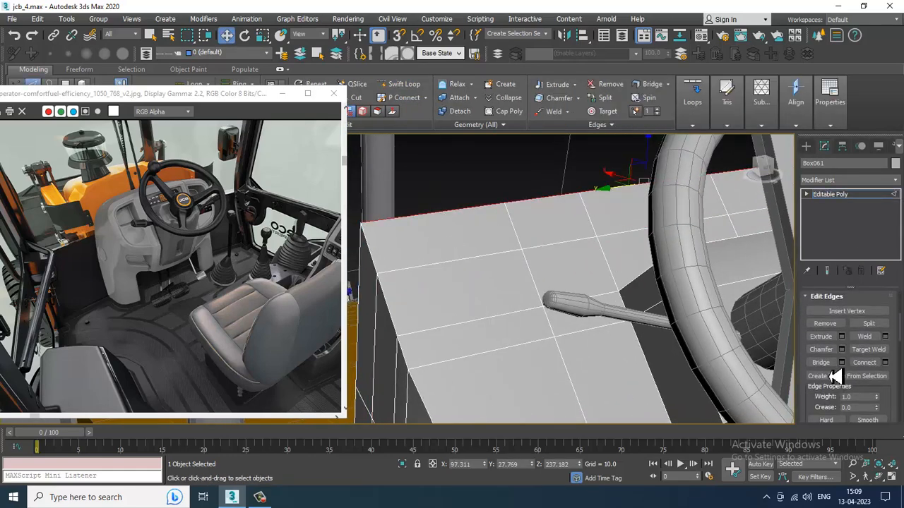
left_click(841, 349)
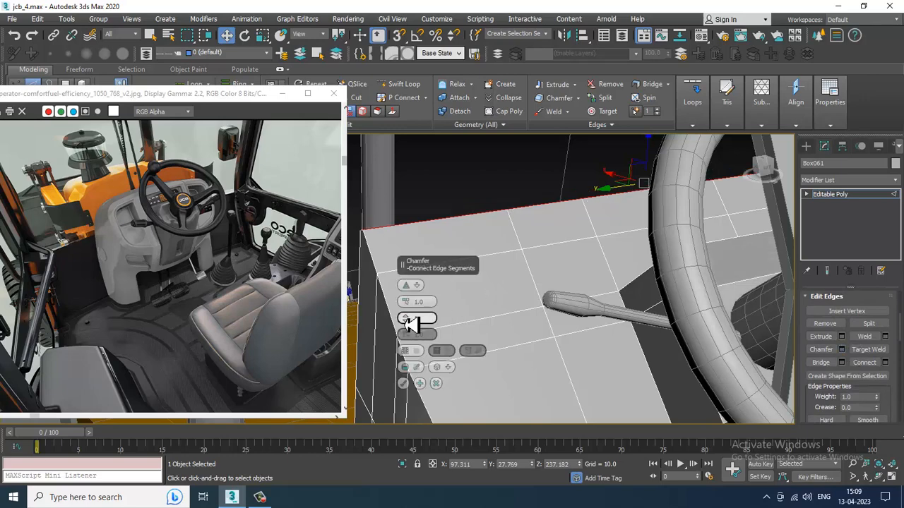
left_click_drag(406, 321, 412, 285)
left_click(404, 385)
middle_click_drag(413, 390, 685, 320, "alt")
scroll(583, 294, "up", 5)
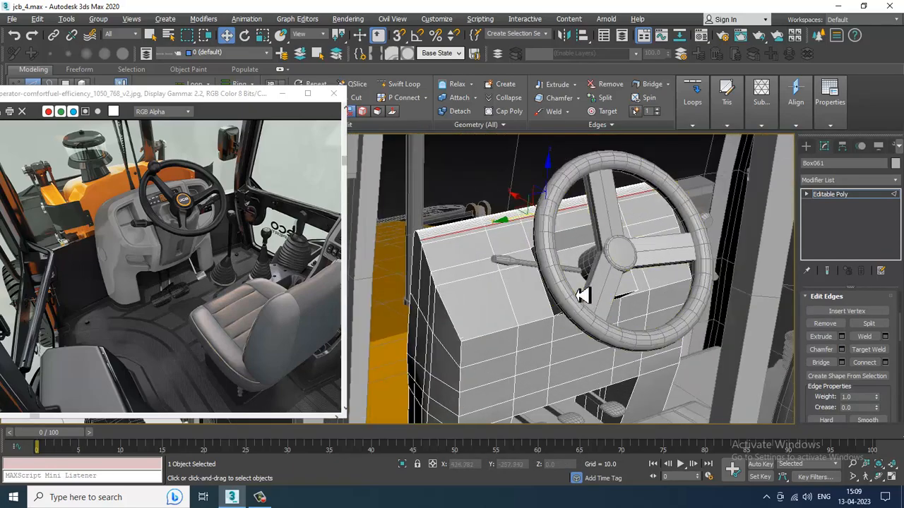
middle_click_drag(481, 284, 530, 263, "alt")
left_click(531, 263)
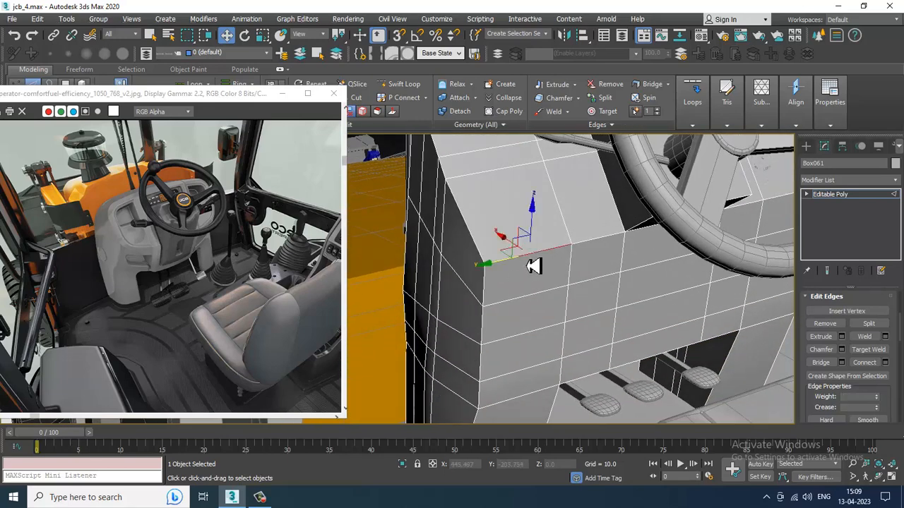
left_click(841, 349)
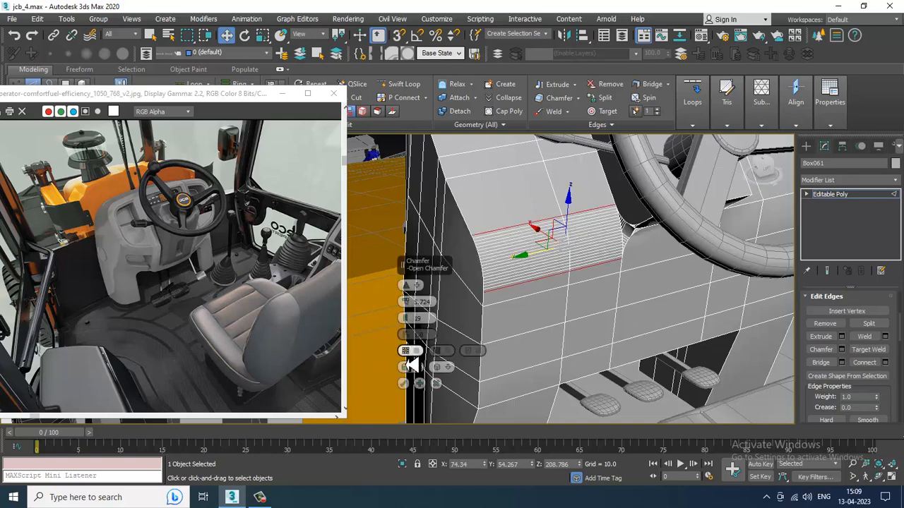
left_click_drag(411, 315, 420, 323)
left_click(436, 387)
middle_click_drag(440, 389, 662, 247, "alt")
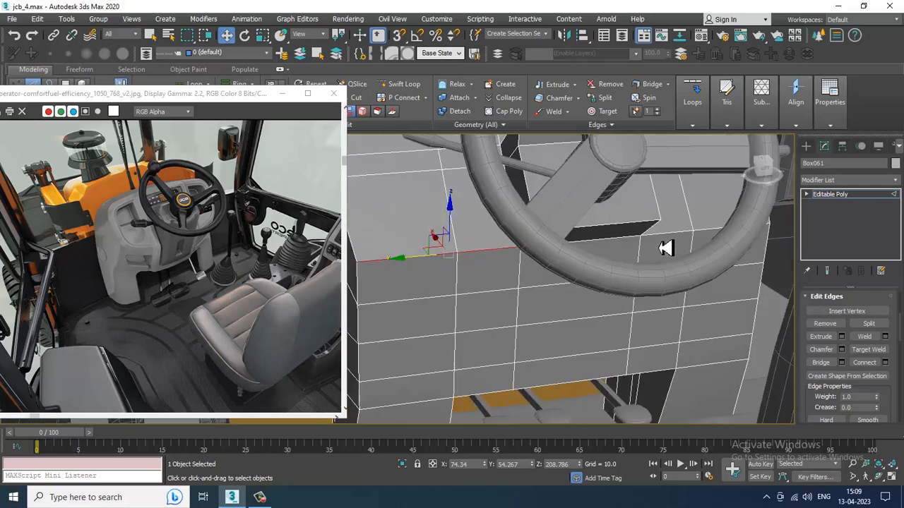
- Chamfer the selected front edges of the dashboard's sloped top by 3.244 with 7 segments
left_click(842, 350)
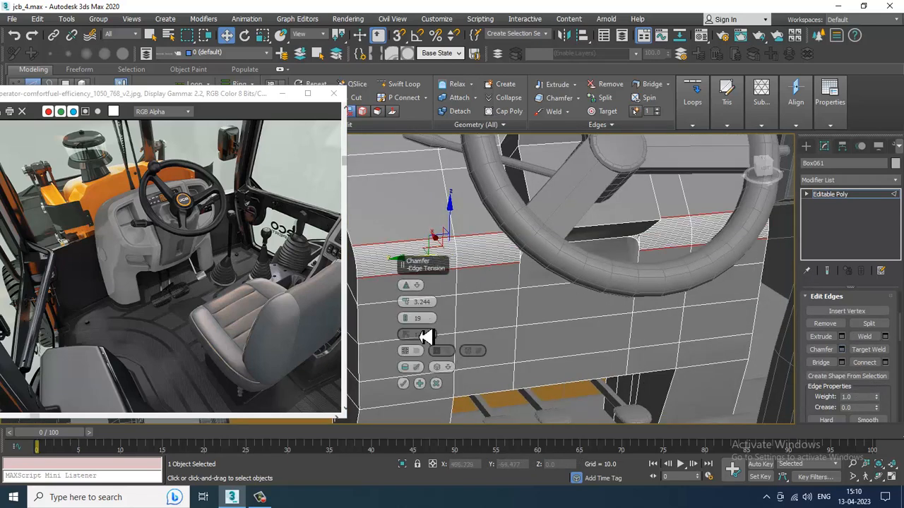
left_click_drag(406, 321, 423, 350)
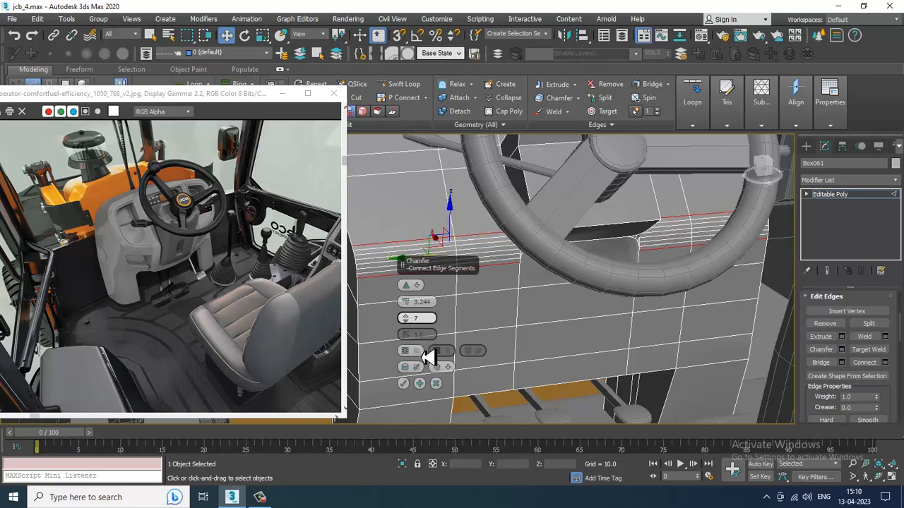
left_click(404, 384)
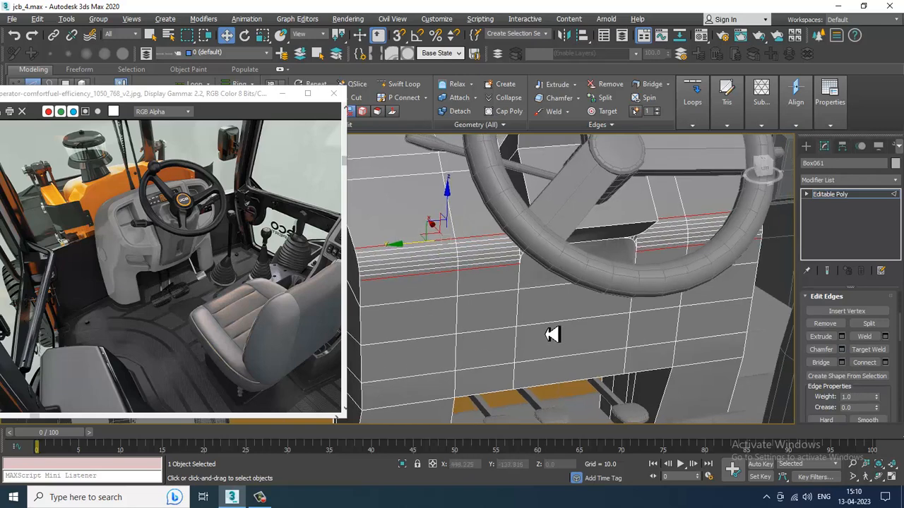
- Add horizontal edge loops across the dashboard's lower legs with Swift Loop
middle_click_drag(552, 335, 474, 304, "alt")
key("F4")
left_click(399, 84)
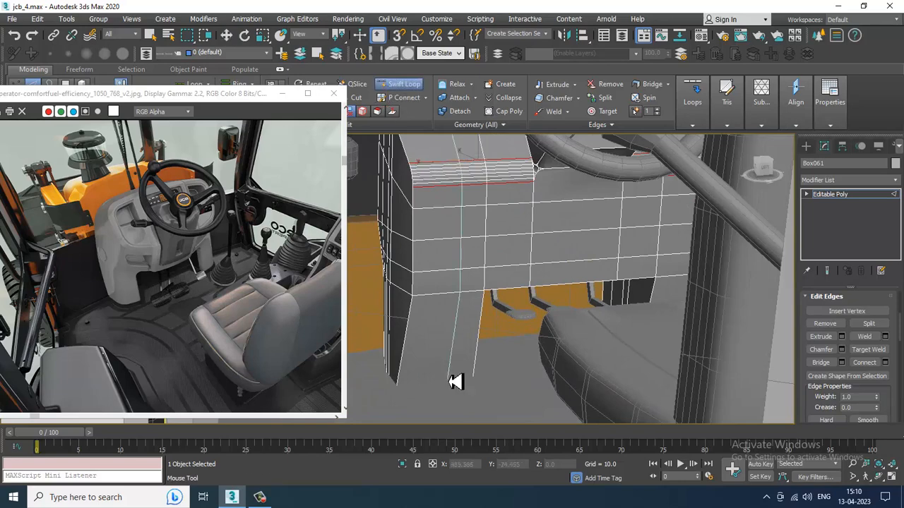
left_click(417, 368)
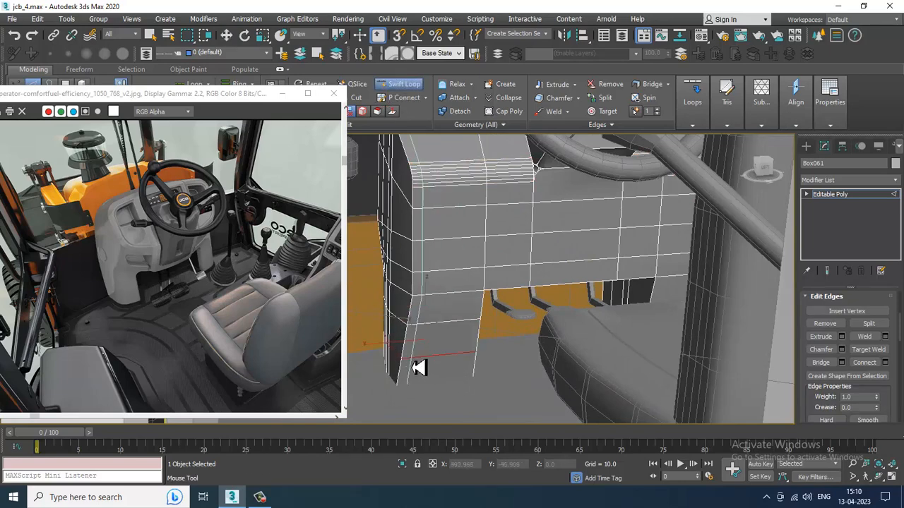
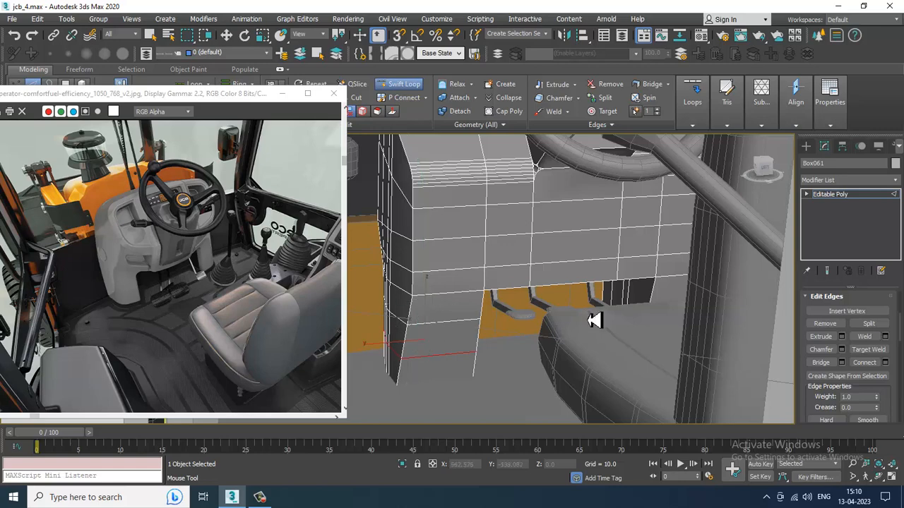
middle_click_drag(608, 320, 684, 308, "alt")
left_click(653, 309)
key("w")
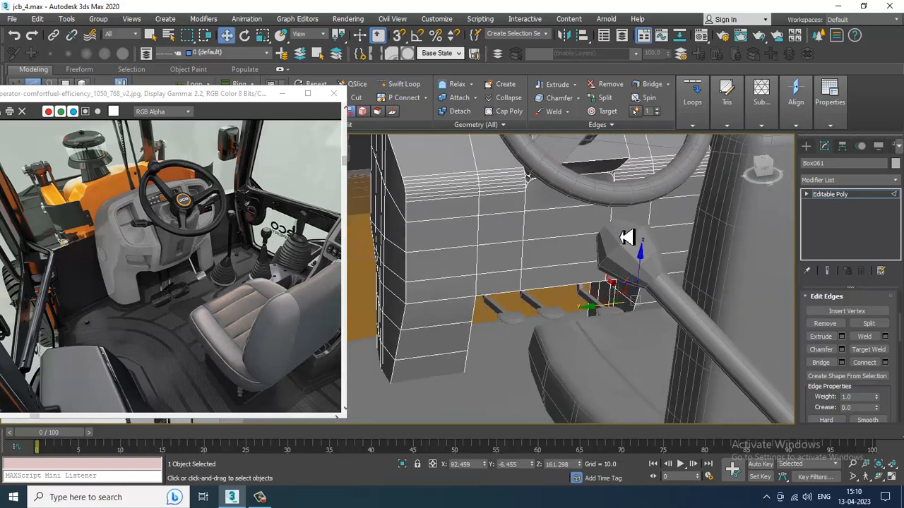
- Add edge loops close to the dashboard's two outer sides with Swift Loop
middle_click_drag(620, 245, 587, 197, "alt")
middle_click_drag(586, 198, 571, 292)
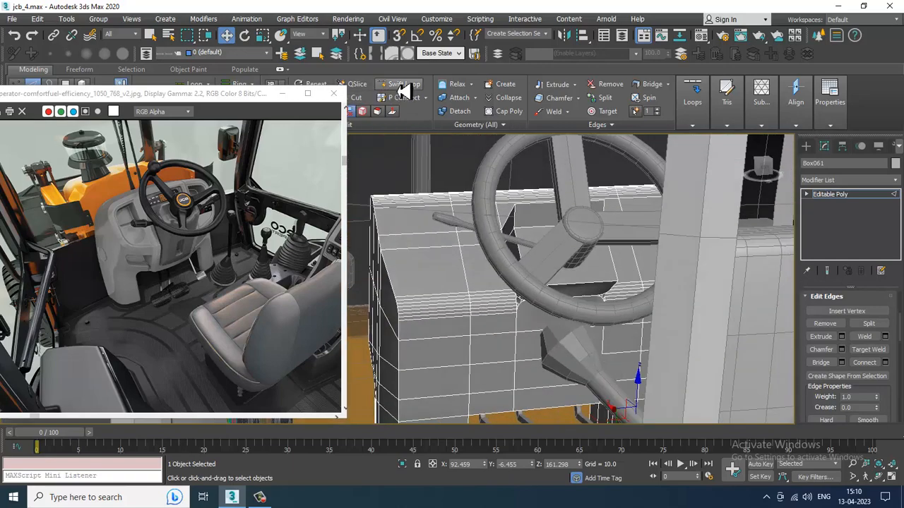
left_click(399, 86)
left_click(389, 231)
middle_click_drag(504, 254, 886, 192, "alt")
left_click(710, 284)
key("w")
- Try a TurboSmooth modifier on the whole dashboard and undo it
left_click(861, 203)
left_click(857, 181)
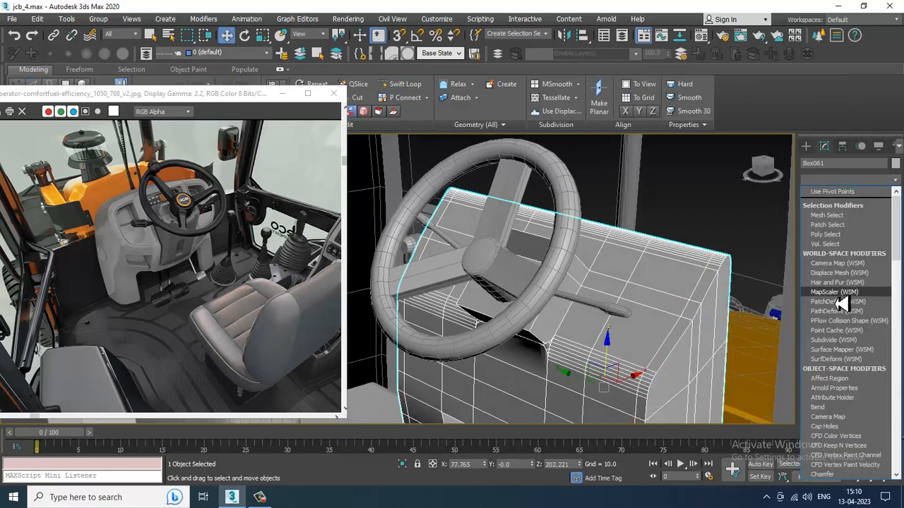
type("tu")
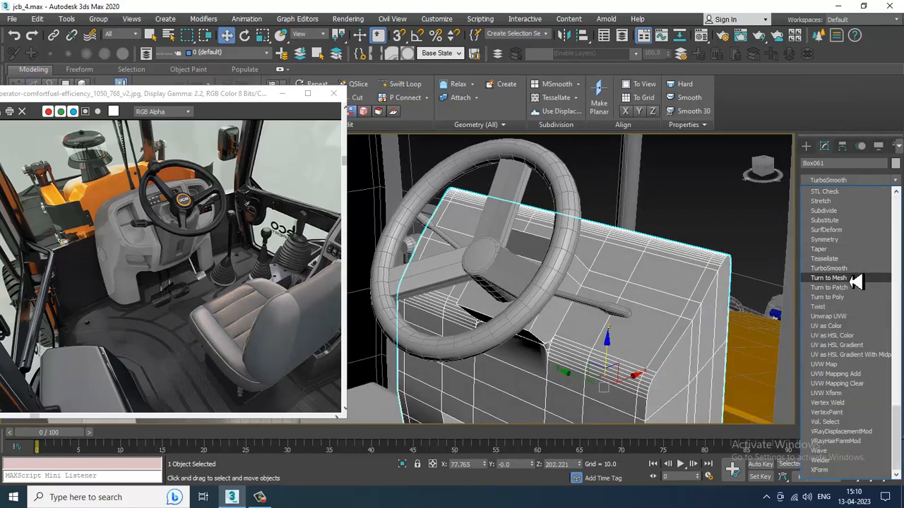
left_click(854, 268)
mouse_move(625, 282)
middle_mouse_down("alt")
mouse_move(660, 283)
mouse_move(601, 278)
mouse_move(620, 256)
mouse_move(619, 278)
middle_mouse_up("alt")
key("ctrl+z")
- Add two crosswise edge loops to each of the steering wheel's three spokes with Swift Loop
middle_click_drag(515, 292, 537, 261, "alt")
scroll(541, 271, "up", 5)
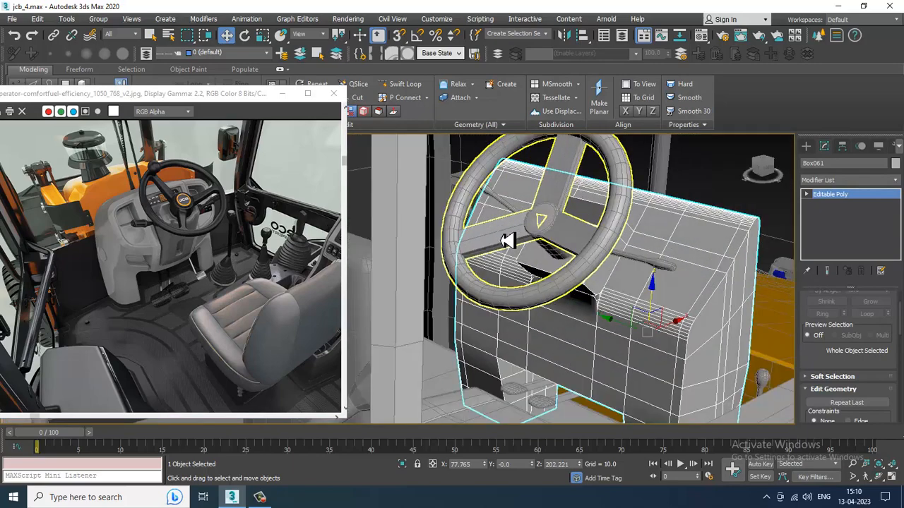
scroll(558, 208, "up", 1)
scroll(569, 205, "up", 2)
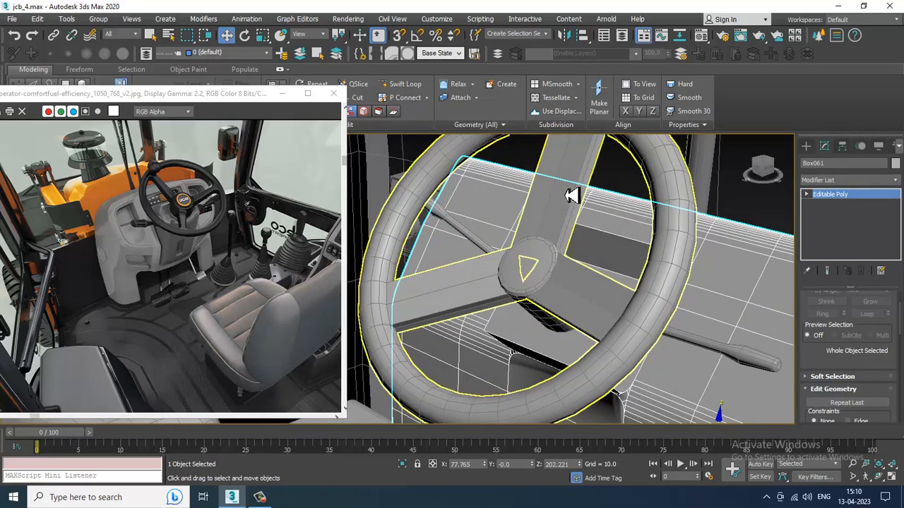
left_click(572, 193)
middle_click_drag(587, 181, 418, 126, "alt")
left_click(401, 84)
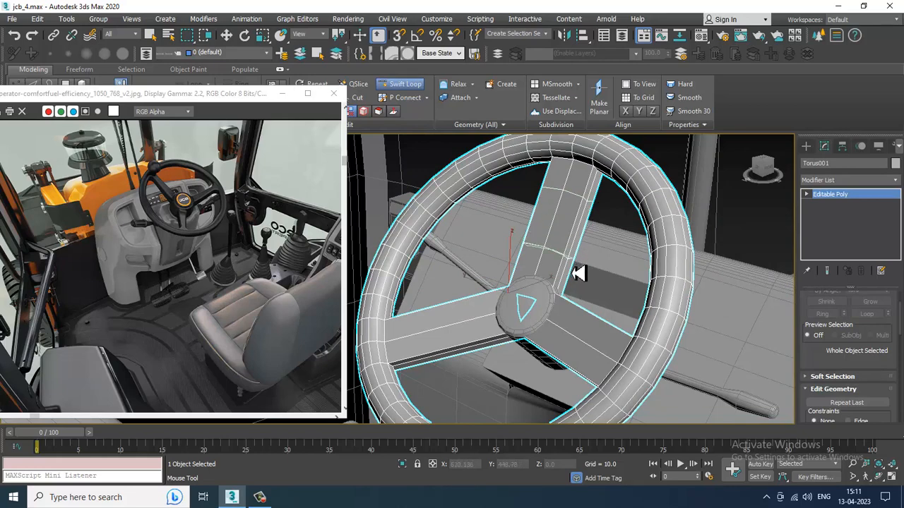
middle_click_drag(581, 320, 629, 339, "alt")
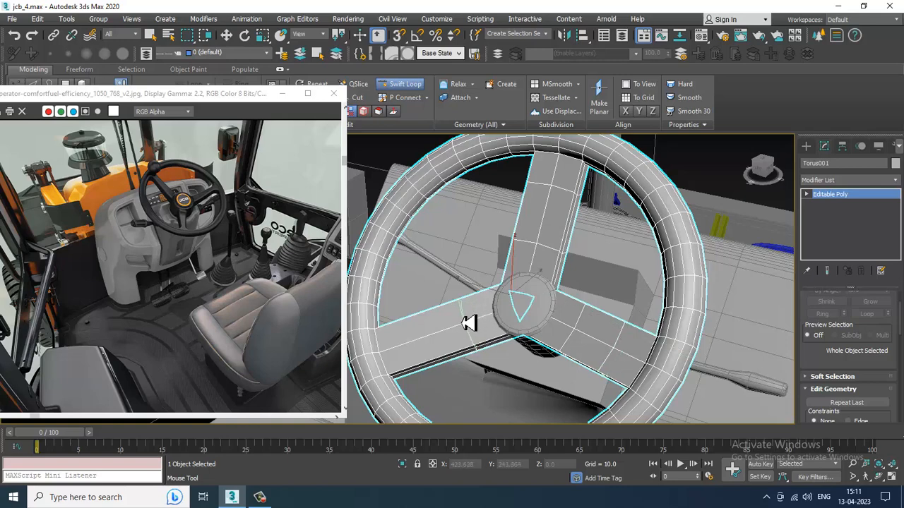
key("w")
middle_click_drag(415, 344, 629, 289, "alt")
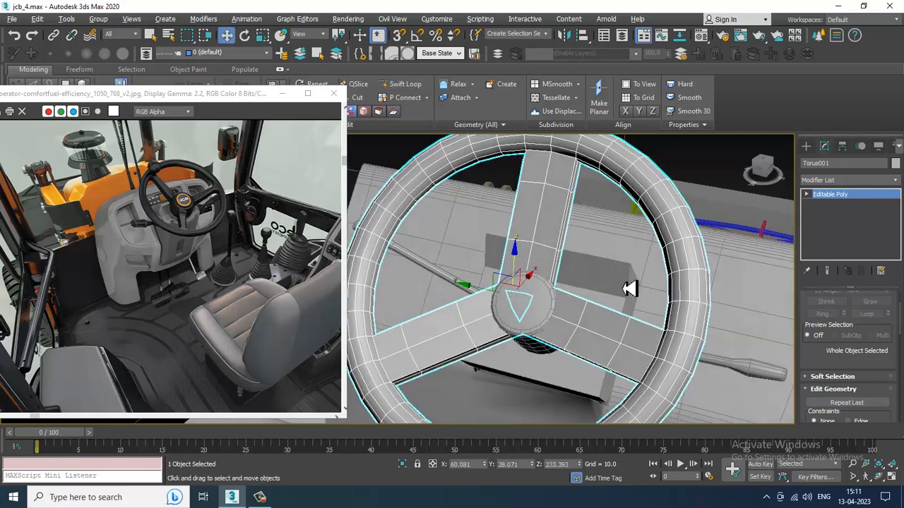
- Scale down the crosswise edge loops on the steering wheel's three spokes to narrow their middles
key("2")
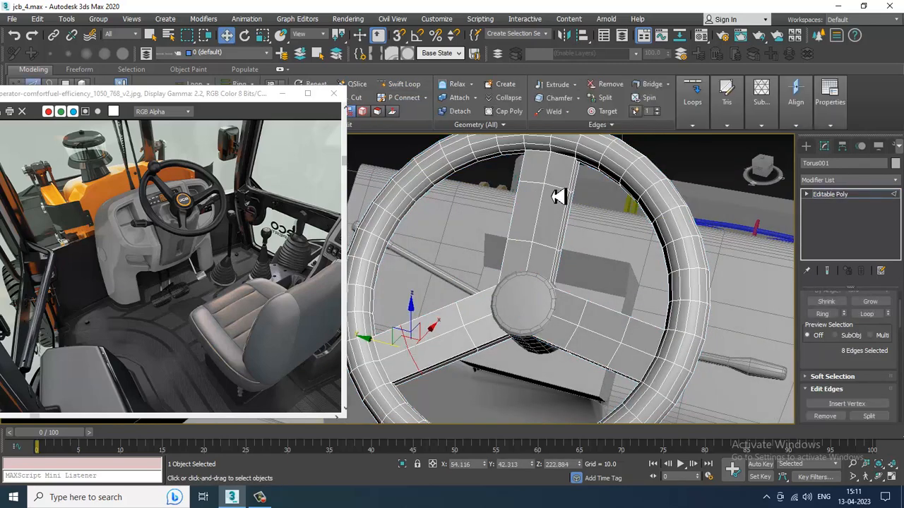
key("r")
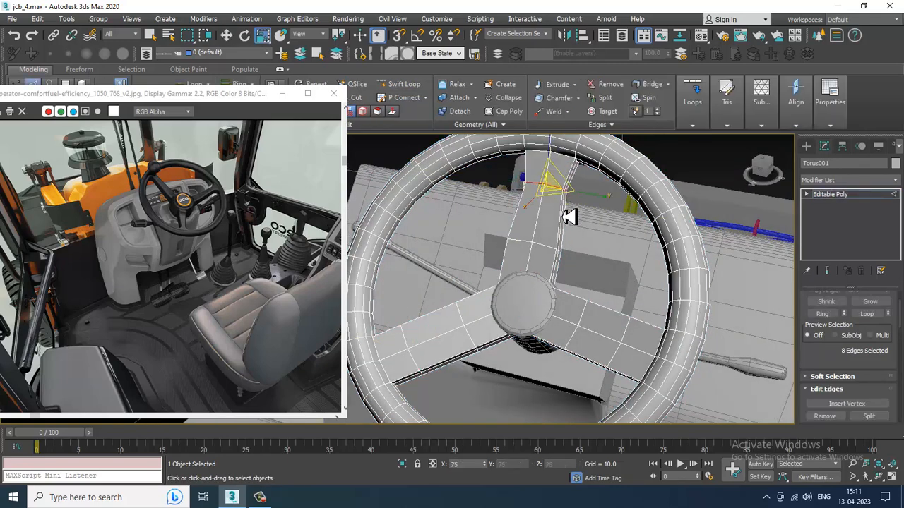
double_click(551, 253)
left_click_drag(542, 248, 565, 280)
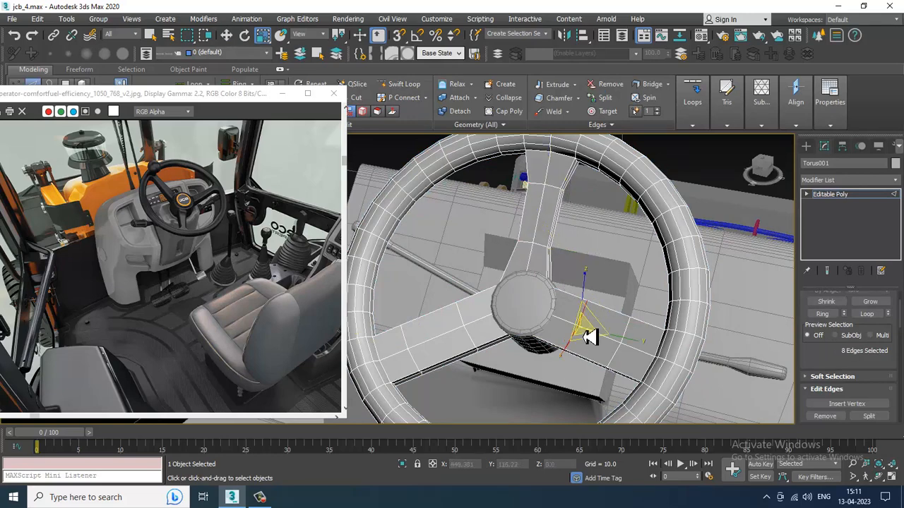
left_click_drag(589, 337, 605, 362)
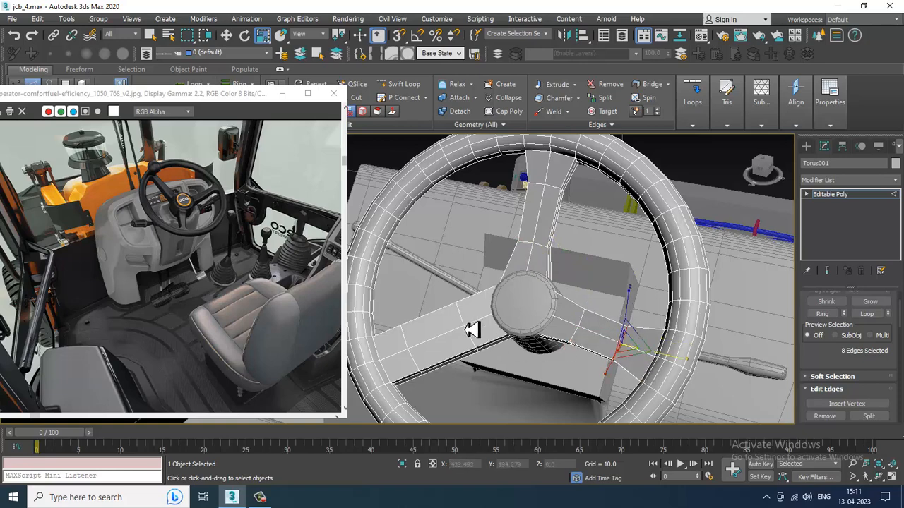
left_click_drag(481, 352, 497, 371)
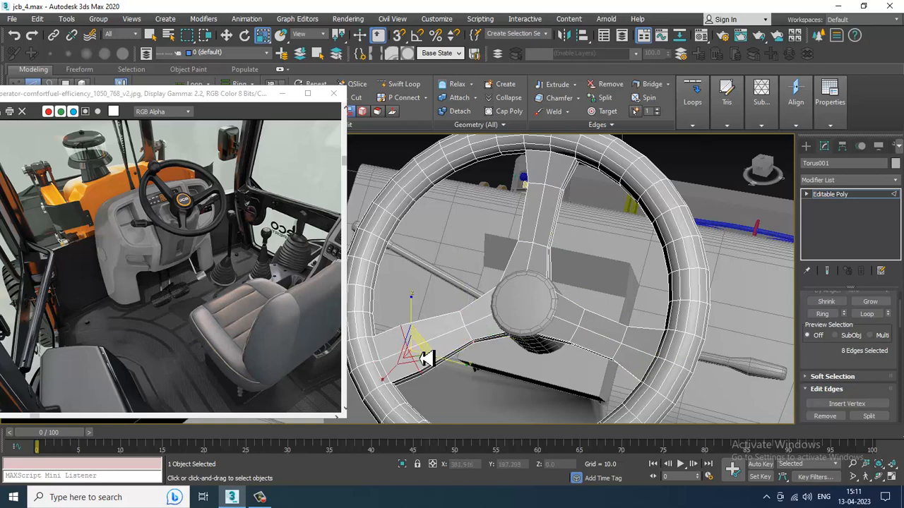
left_click_drag(426, 358, 456, 387)
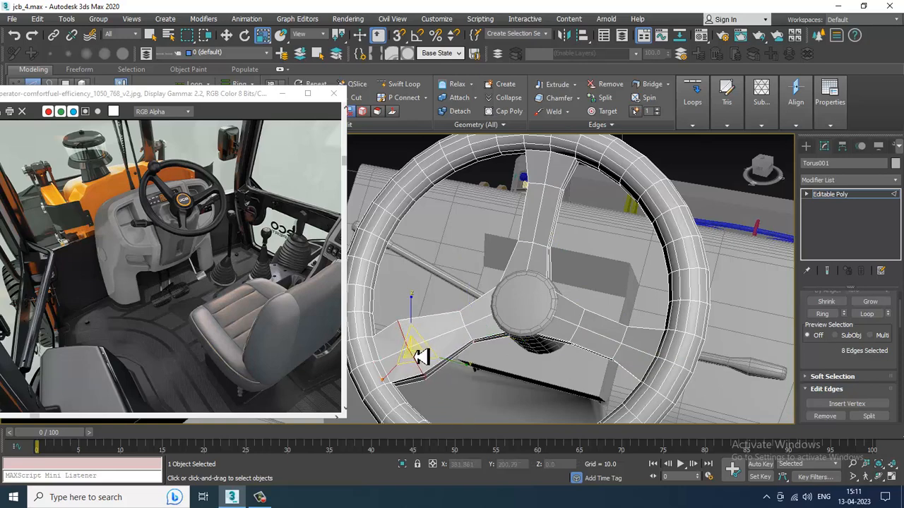
left_click_drag(414, 349, 443, 402)
middle_click_drag(462, 396, 737, 223, "alt")
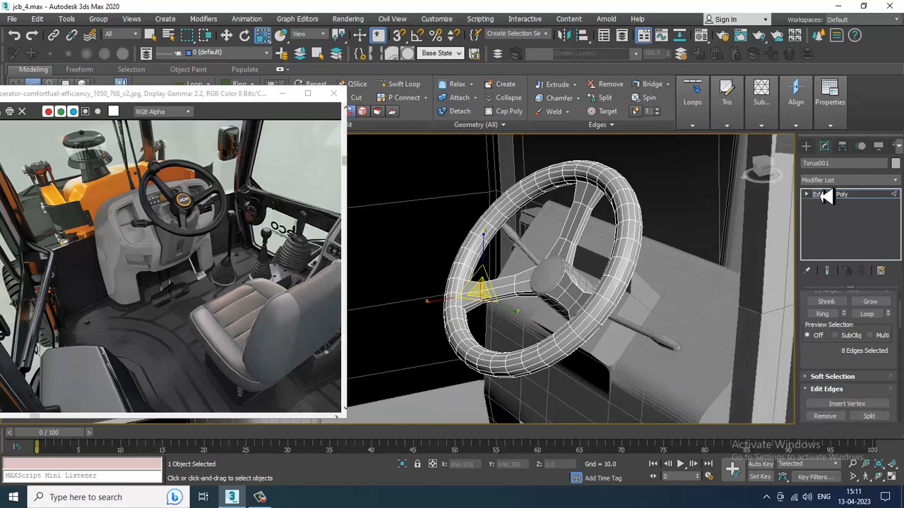
left_click(853, 202)
- Apply a MeshSmooth modifier to the driver's seat backrest
scroll(565, 289, "down", 10)
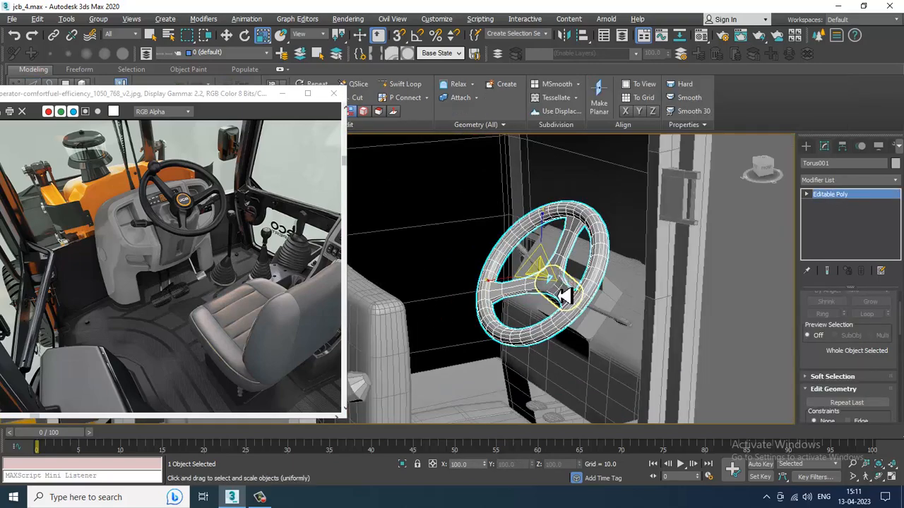
mouse_move(581, 309)
middle_mouse_down("alt")
mouse_move(656, 303)
mouse_move(567, 313)
mouse_move(597, 304)
middle_mouse_up("alt")
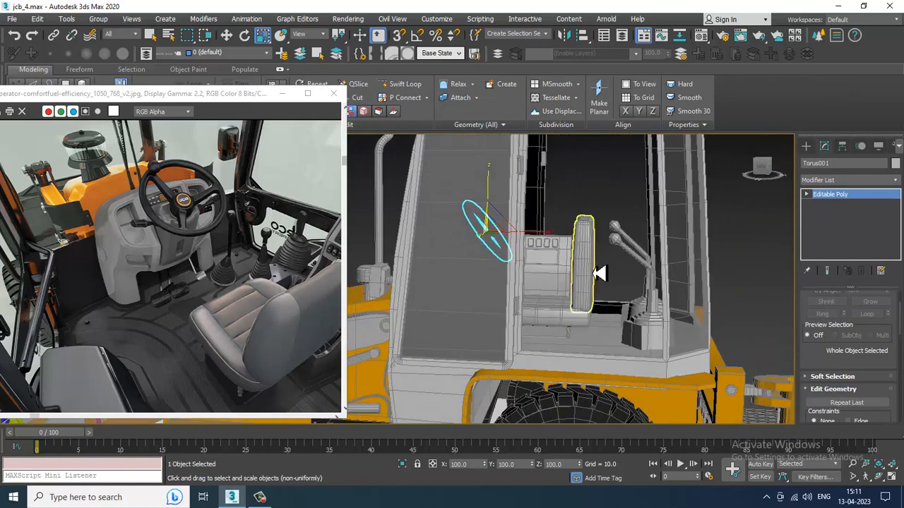
left_click(599, 274)
scroll(600, 279, "up", 3)
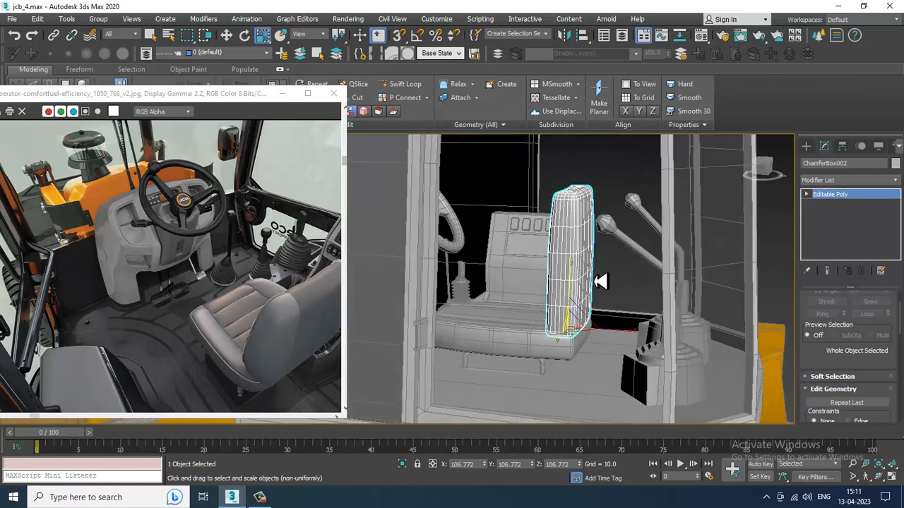
scroll(602, 279, "up", 3)
left_click(871, 180)
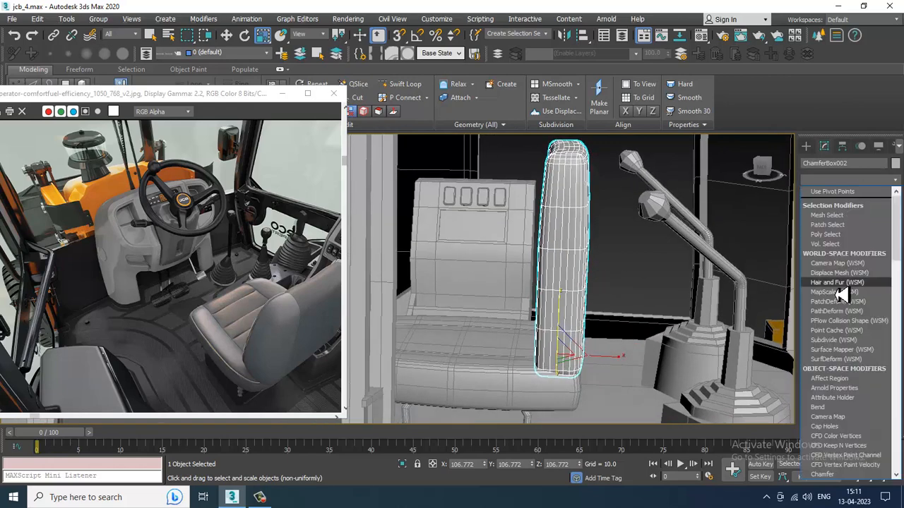
key("m")
key("m")
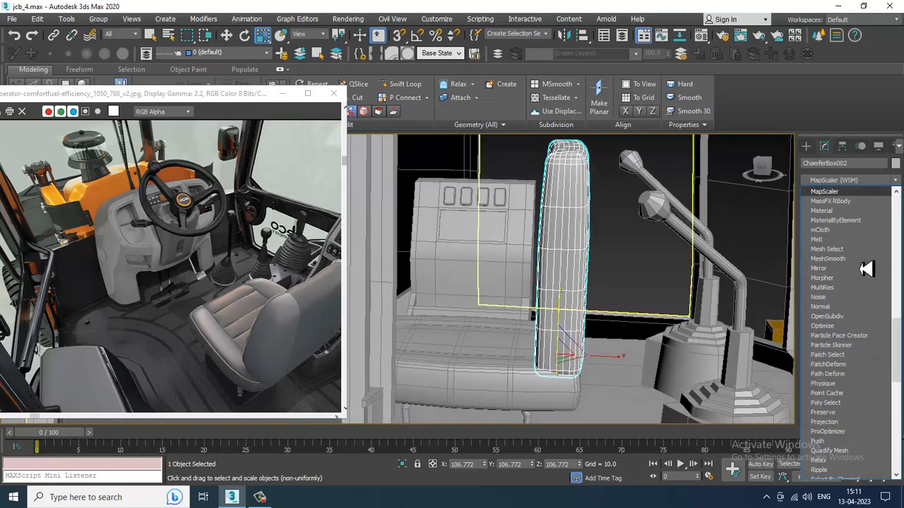
left_click(854, 259)
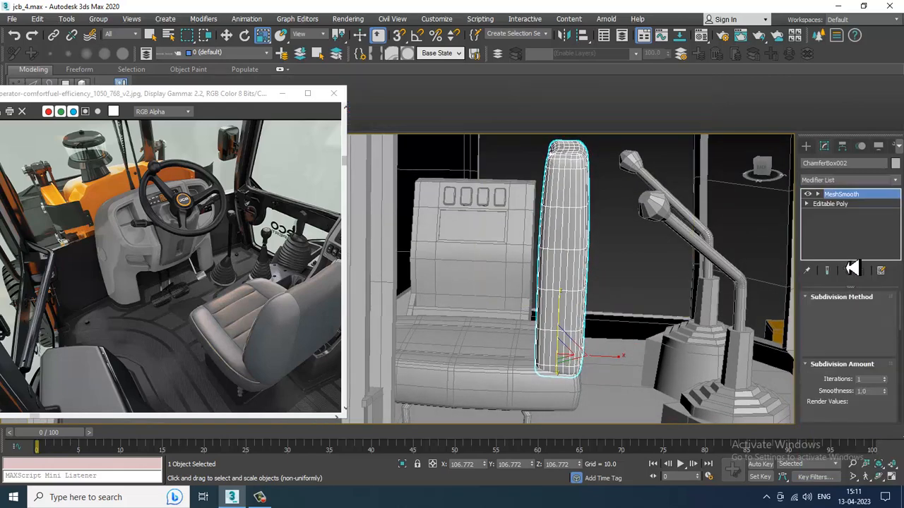
middle_click_drag(619, 318, 585, 286, "alt")
- Show the seat backrest in an enlarged Front view and convert it to an Editable Poly
key("alt+w")
key("z")
scroll(583, 220, "down", 5)
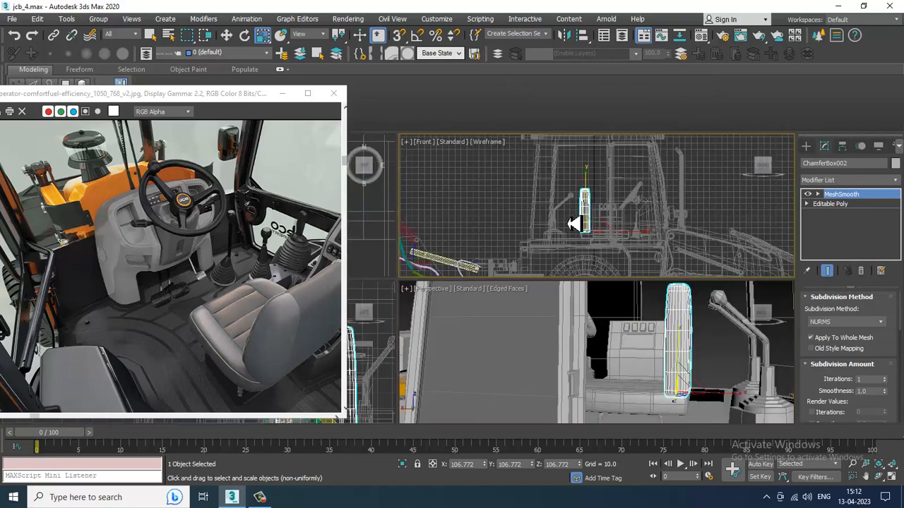
key("alt+w")
middle_click_drag(559, 241, 710, 240)
scroll(744, 238, "up", 2)
key("w")
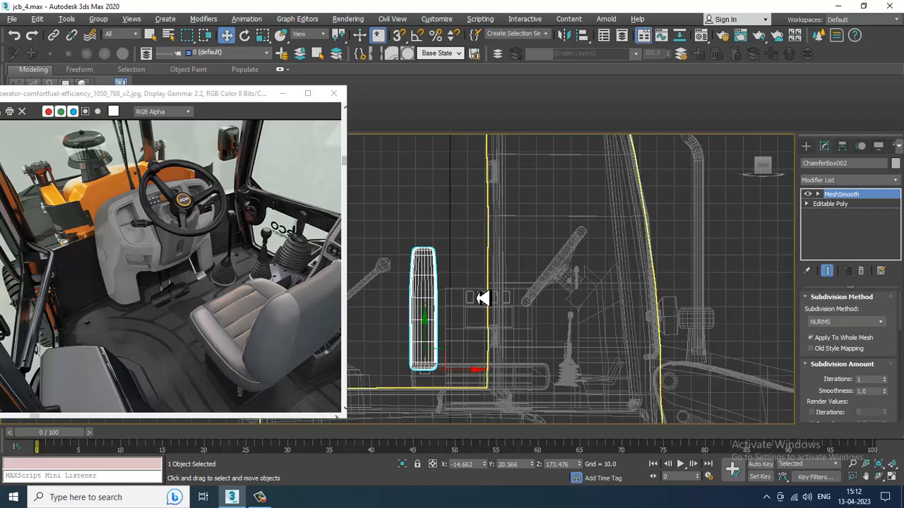
right_click(422, 294)
mouse_move(498, 421)
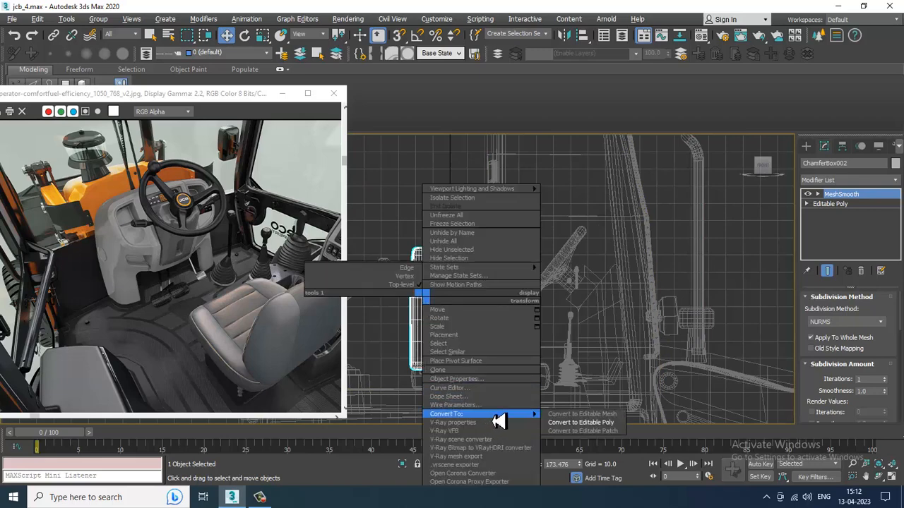
left_click(596, 423)
- Apply an FFD(box) 4x4x4 modifier to the driver's seat backrest
left_click(848, 181)
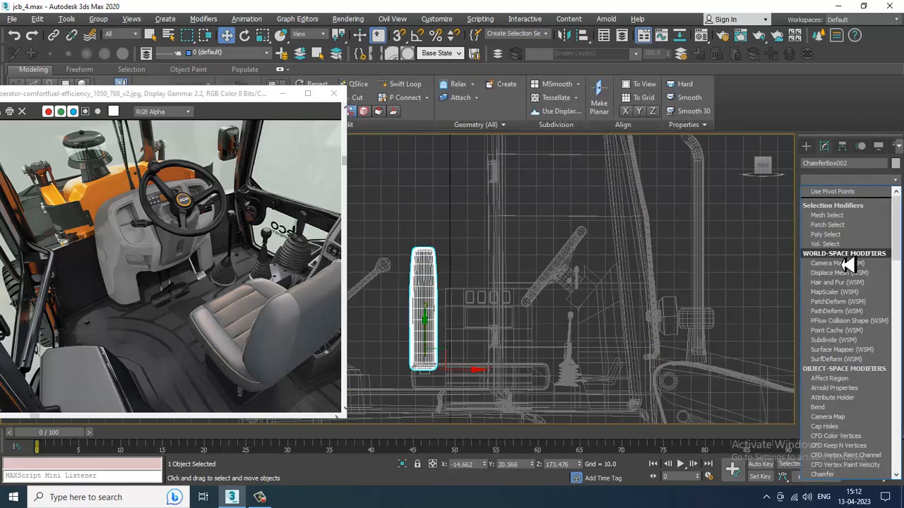
key("f")
left_click(833, 230)
scroll(494, 370, "up", 4)
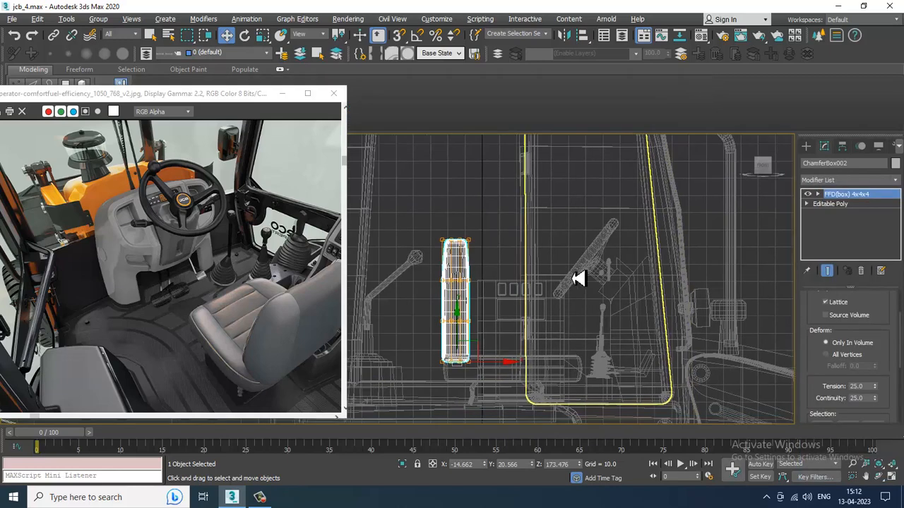
- Move the FFD control points along the backrest's lower rear side backward to contour its profile, and finish editing the control points
left_click_drag(451, 389, 469, 364)
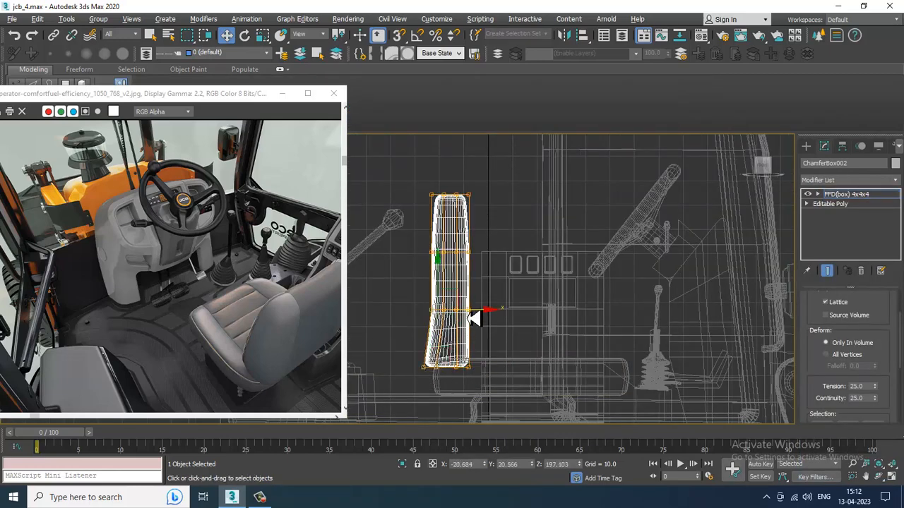
left_click_drag(473, 319, 471, 315)
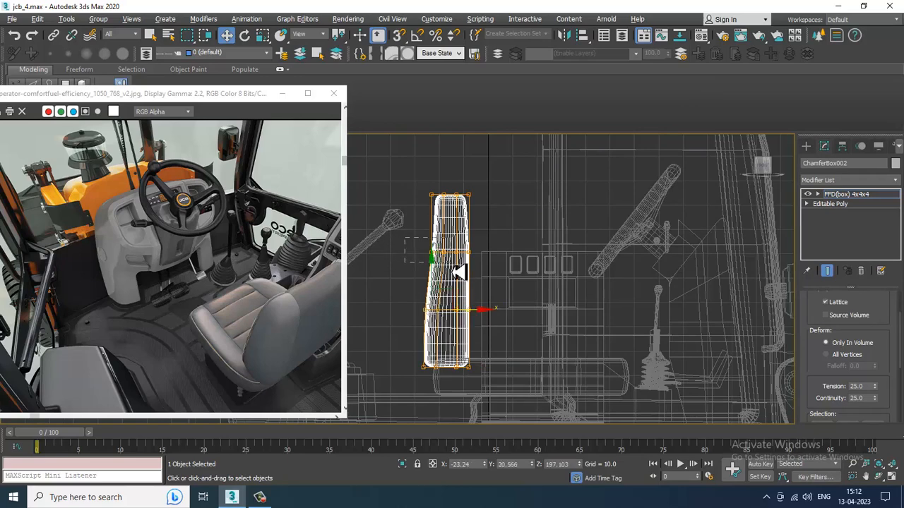
left_click_drag(483, 264, 488, 260)
key("alt+w")
middle_click(561, 339)
key("alt+w")
middle_click_drag(561, 339, 585, 333, "alt")
left_click(851, 195)
- Move the backrest forward and slightly up on the seat cushion
middle_click_drag(565, 272, 494, 279, "alt")
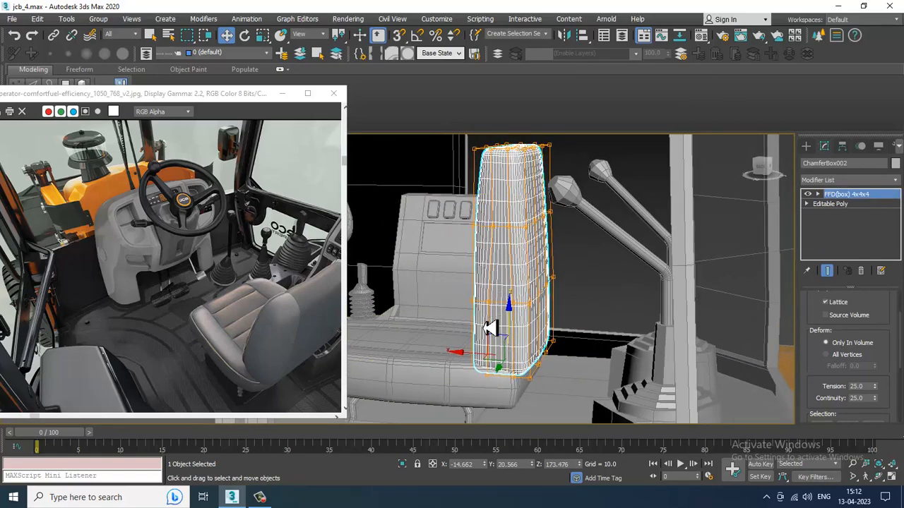
left_click_drag(471, 354, 459, 353)
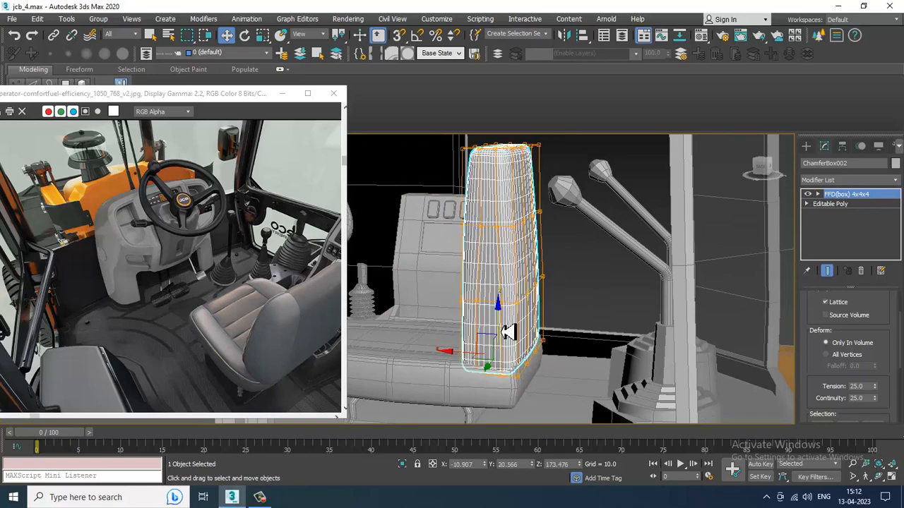
left_click_drag(502, 331, 501, 321)
- Create a thin upright cylinder beside the backrest in the Top view, with a radius of about 1.4 and a height of about 19
middle_click_drag(558, 334, 549, 312, "alt")
key("alt+w")
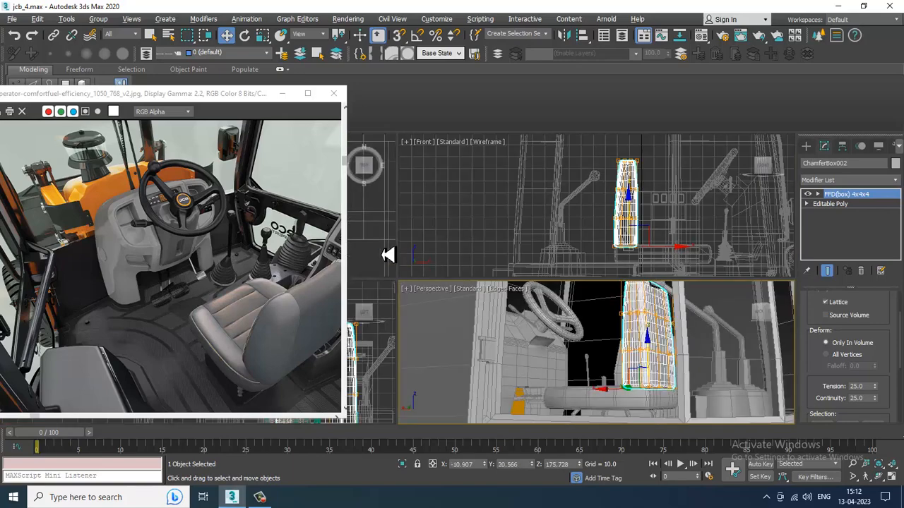
right_click(389, 255)
key("alt+w")
middle_click_drag(449, 247, 556, 271)
scroll(592, 303, "down", 6)
middle_click_drag(589, 304, 613, 263)
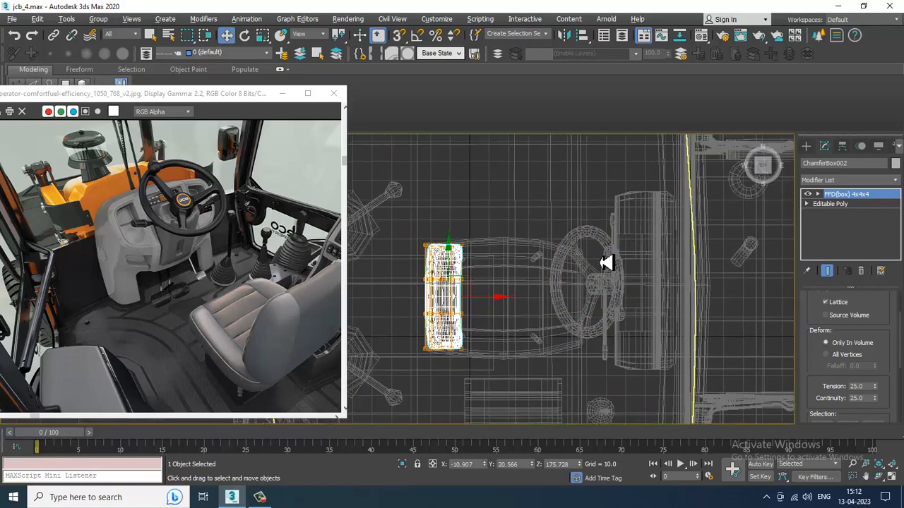
scroll(606, 263, "down", 3)
left_click(806, 146)
left_click(825, 238)
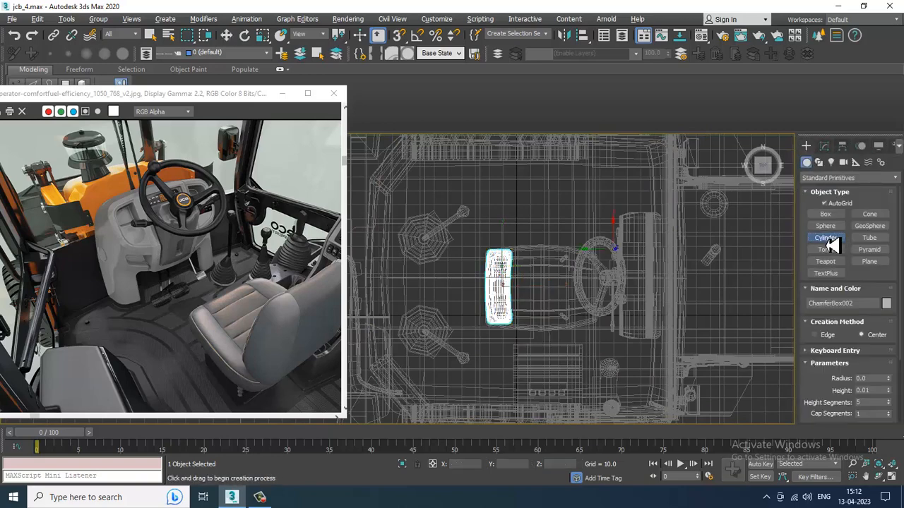
scroll(477, 270, "up", 4)
scroll(868, 363, "down", 3)
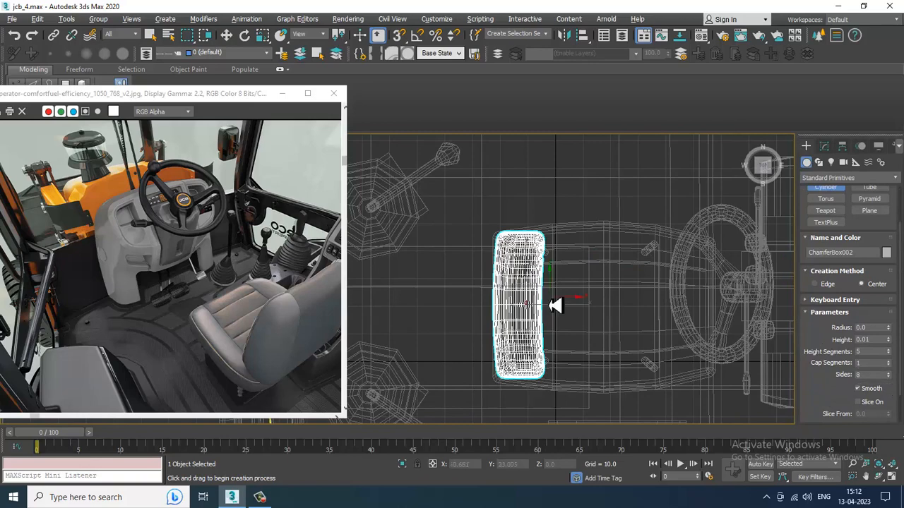
scroll(548, 296, "up", 2)
left_click_drag(579, 267, 594, 282)
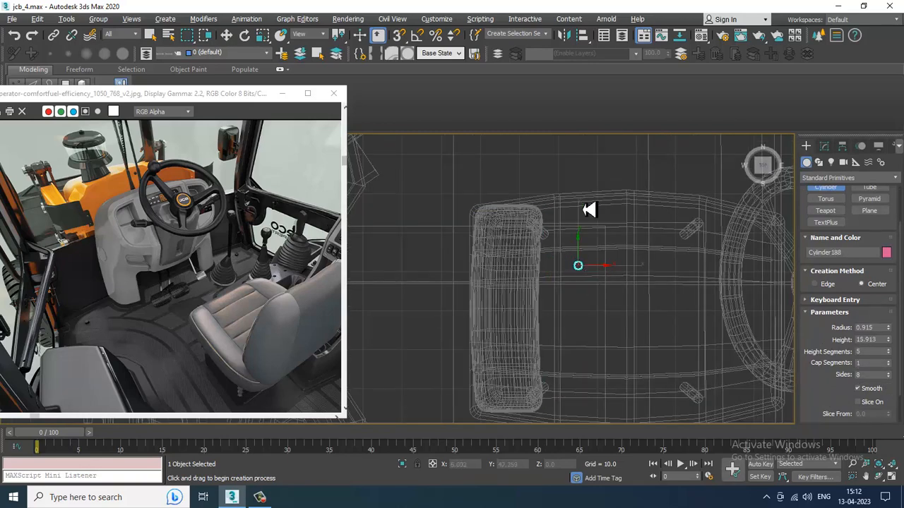
- Move the thin cylinder within the backrest's outline at about X -13.8 and lower it to seat level at about Z 169.3
key("w")
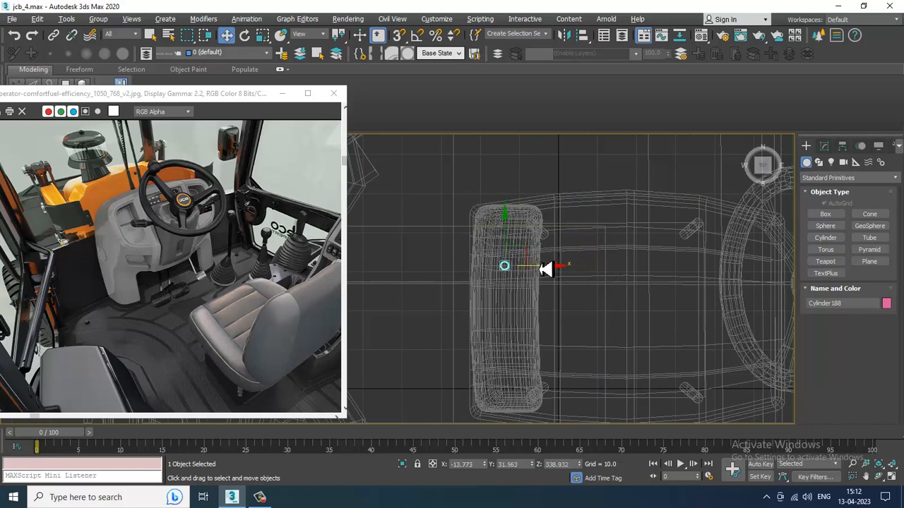
key("alt+w")
middle_click(612, 351)
key("alt+w")
scroll(583, 366, "down", 7)
middle_click_drag(583, 366, 558, 241)
left_click(586, 347)
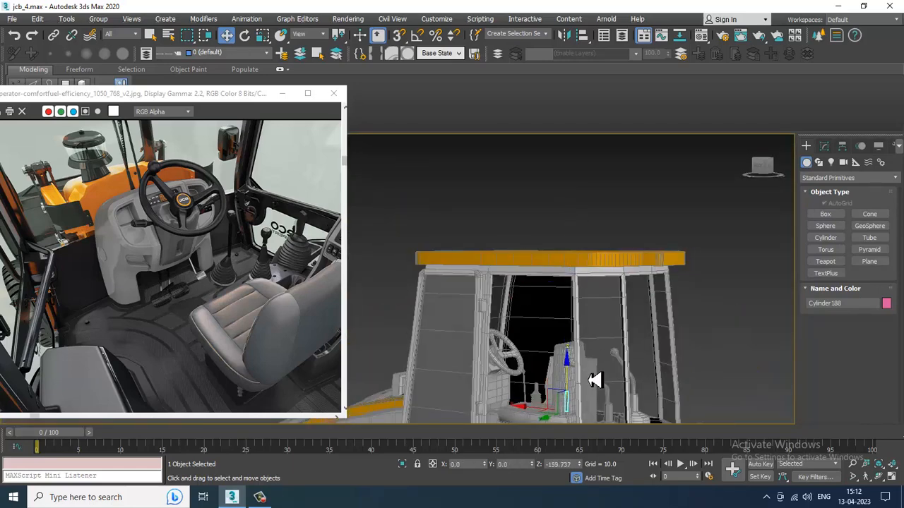
key("z")
scroll(580, 339, "up", 5)
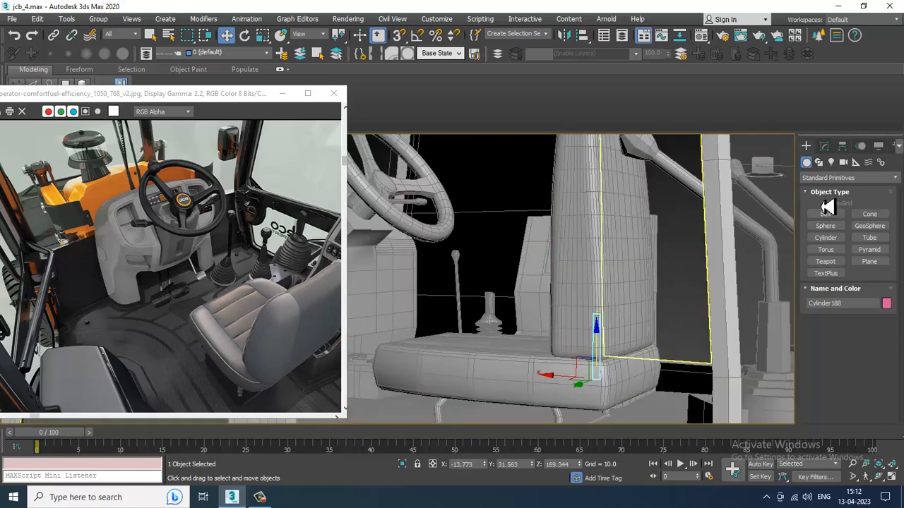
- Increase the backrest support cylinder's height to about 49.5
left_click(824, 146)
scroll(891, 337, "up", 2)
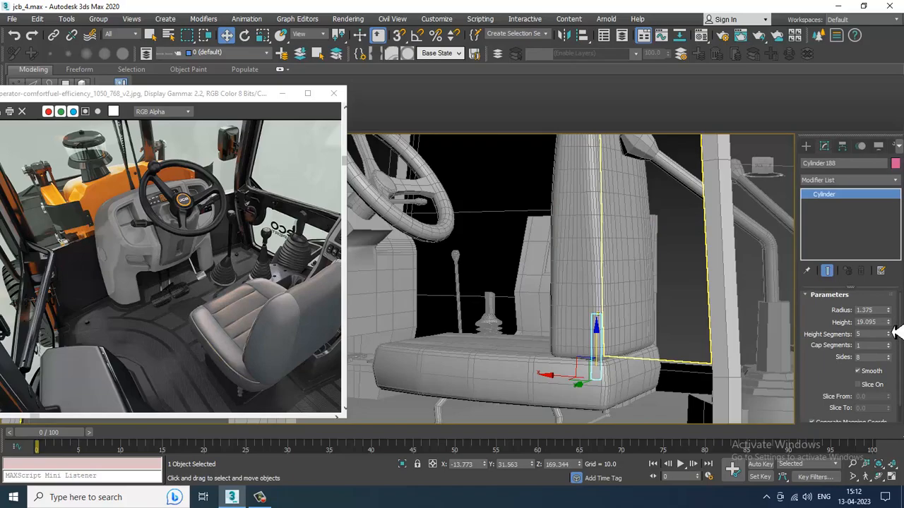
left_click_drag(895, 243, 894, 236)
- Copy the support cylinder along Y to the backrest's other side, at about Y 5.3, and return to the shaded view
middle_click_drag(629, 382, 540, 371, "alt")
left_click_drag(519, 372, 630, 385, "shift")
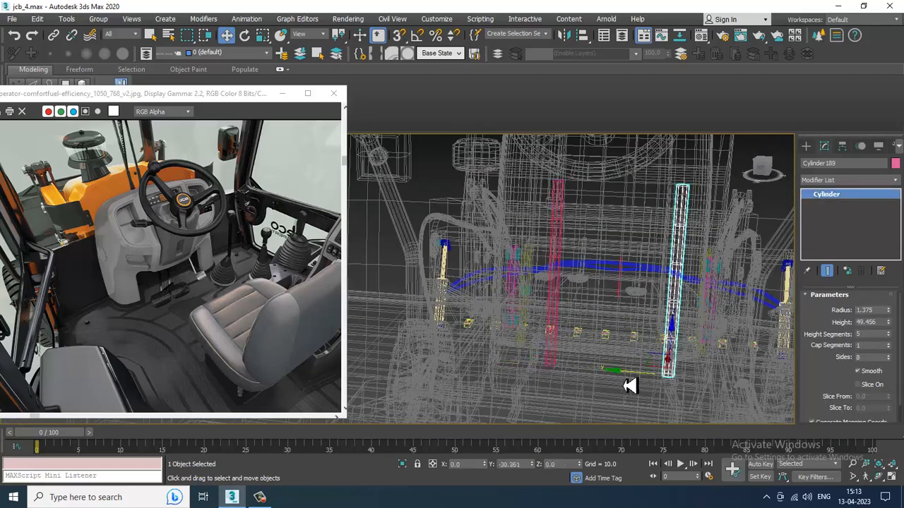
left_click(465, 301)
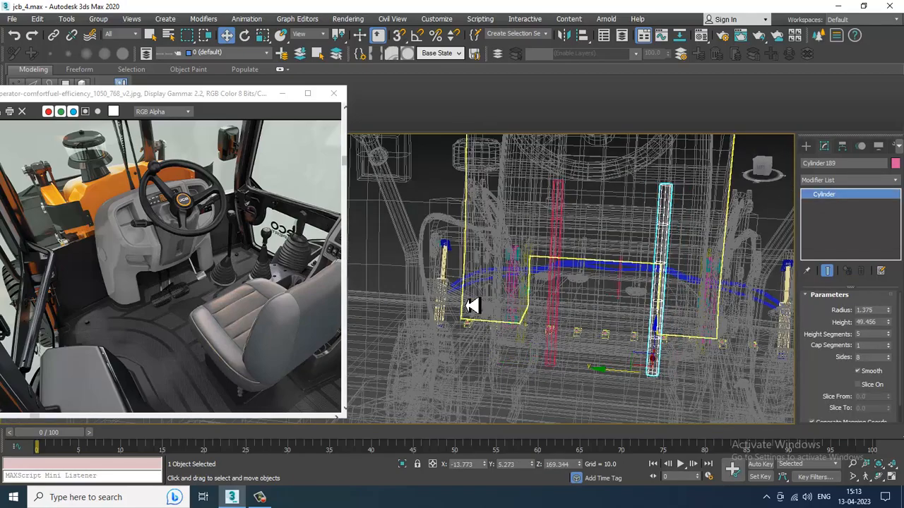
key("F3")
- Select the whole backhoe arm, including its bucket, hoses and hydraulic cylinders, with a selection region
scroll(494, 305, "down", 4)
mouse_move(507, 307)
middle_mouse_down("alt")
mouse_move(536, 286)
mouse_move(612, 295)
mouse_move(488, 293)
middle_mouse_up("alt")
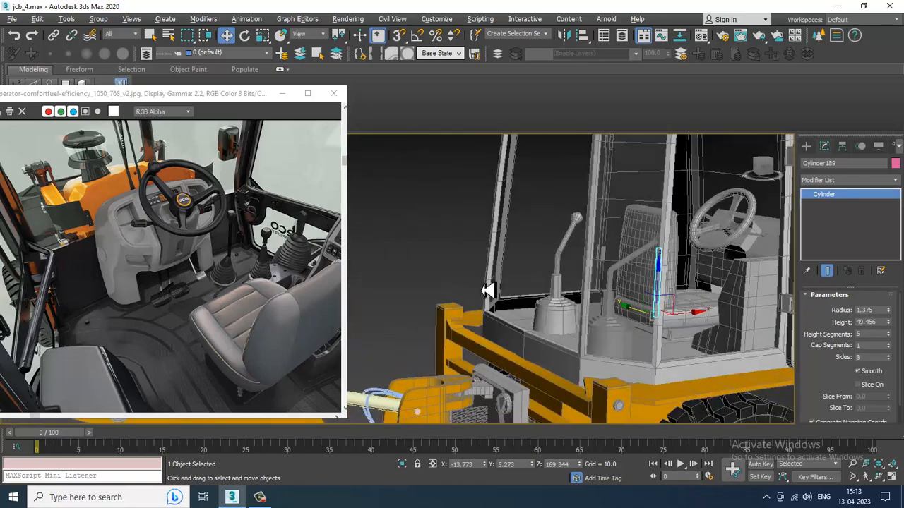
middle_click_drag(706, 308, 586, 308)
scroll(585, 309, "down", 5)
middle_click_drag(640, 280, 697, 257, "alt")
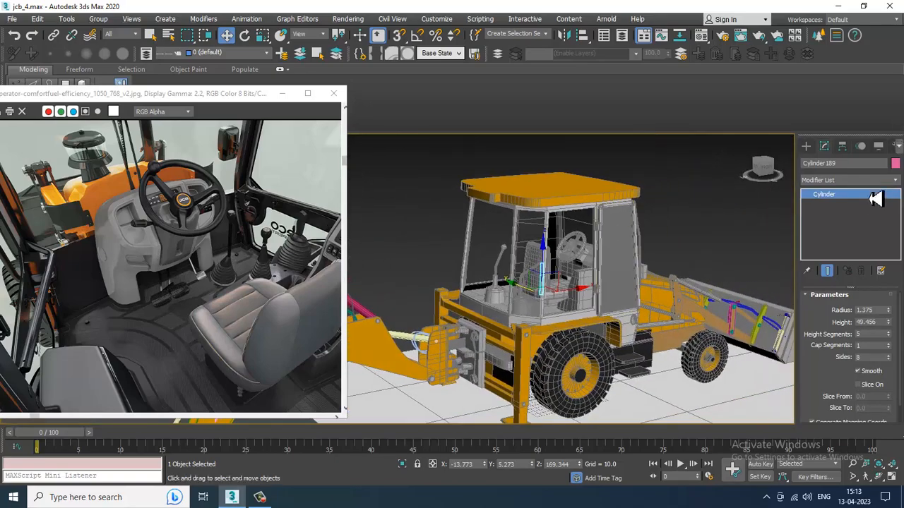
middle_click_drag(838, 211, 762, 248, "alt")
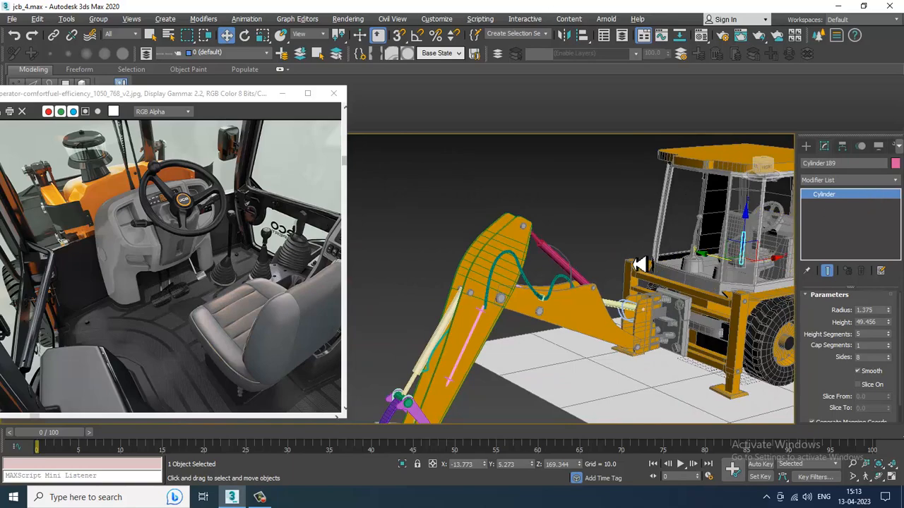
middle_click_drag(639, 264, 598, 334, "alt")
left_click(553, 349)
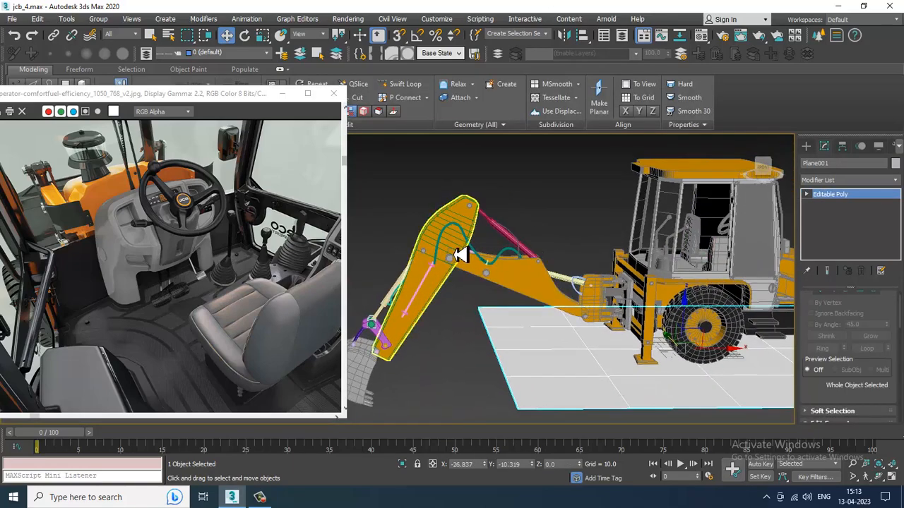
middle_click_drag(459, 256, 487, 231, "alt")
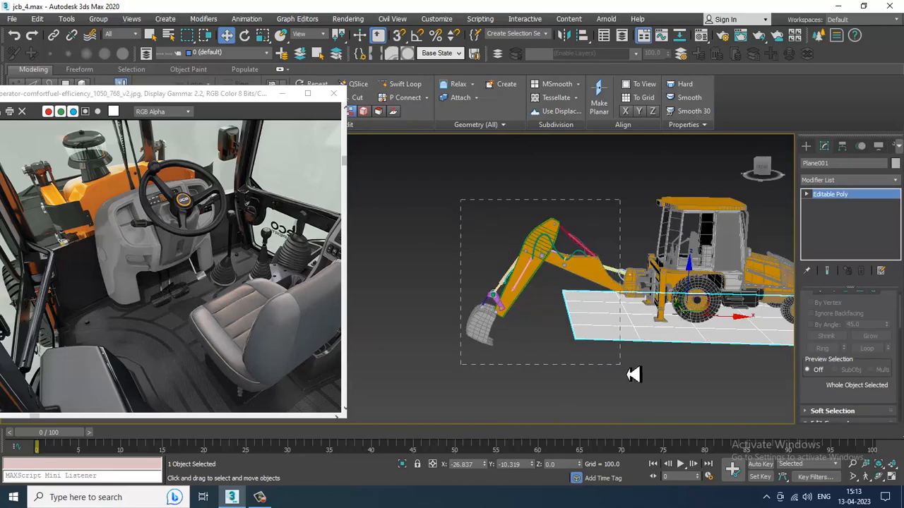
left_click_drag(635, 367, 636, 368)
- Remove the ground plane from the selection so that only the backhoe arm's parts are selected
scroll(639, 346, "up", 8)
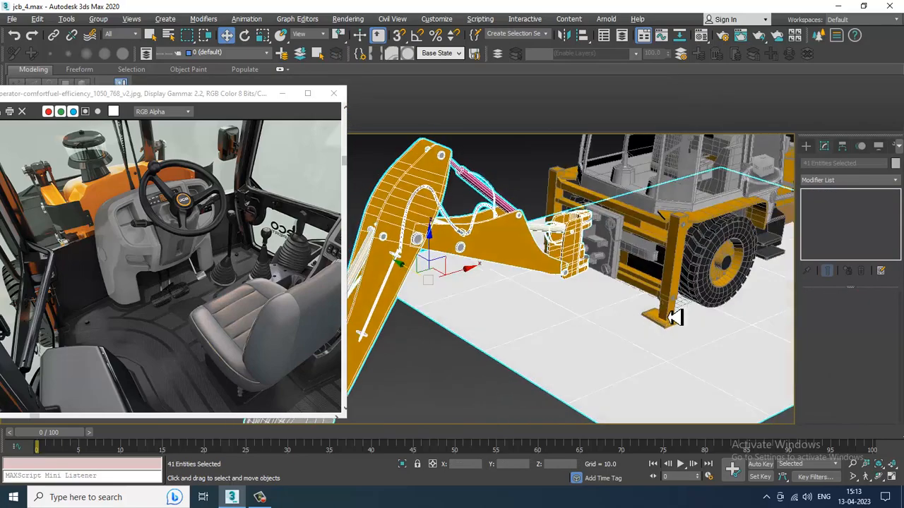
scroll(646, 313, "up", 4)
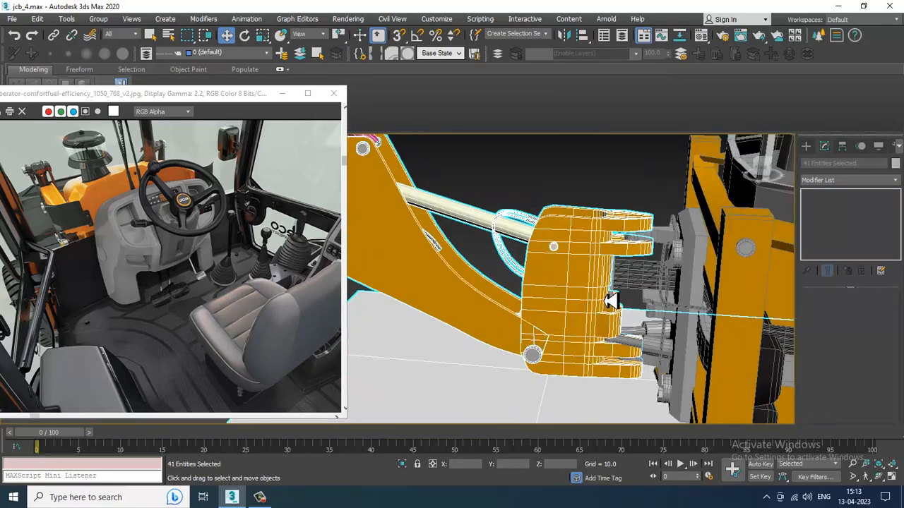
scroll(604, 298, "down", 5)
middle_click_drag(601, 296, 712, 311, "alt")
middle_click_drag(466, 293, 685, 276)
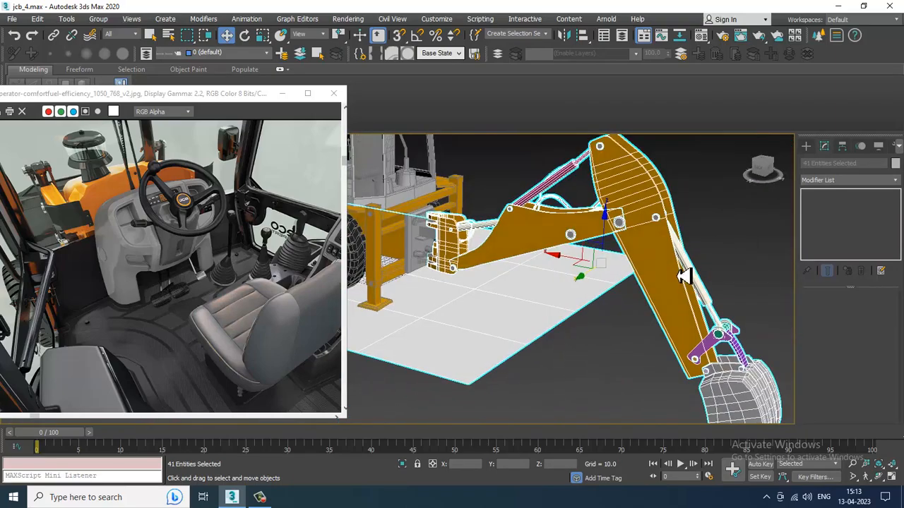
middle_click_drag(591, 388, 631, 301, "alt")
scroll(549, 279, "up", 3)
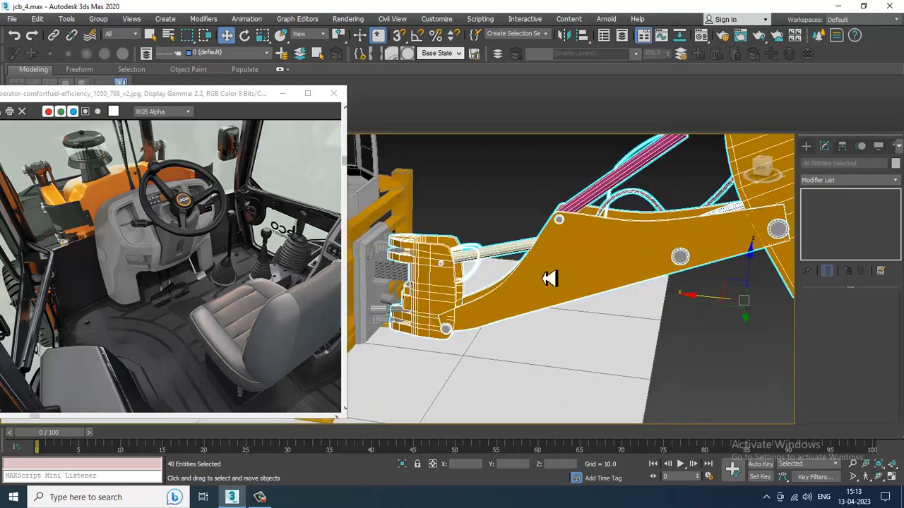
middle_click_drag(549, 279, 593, 269, "alt")
scroll(535, 281, "up", 3)
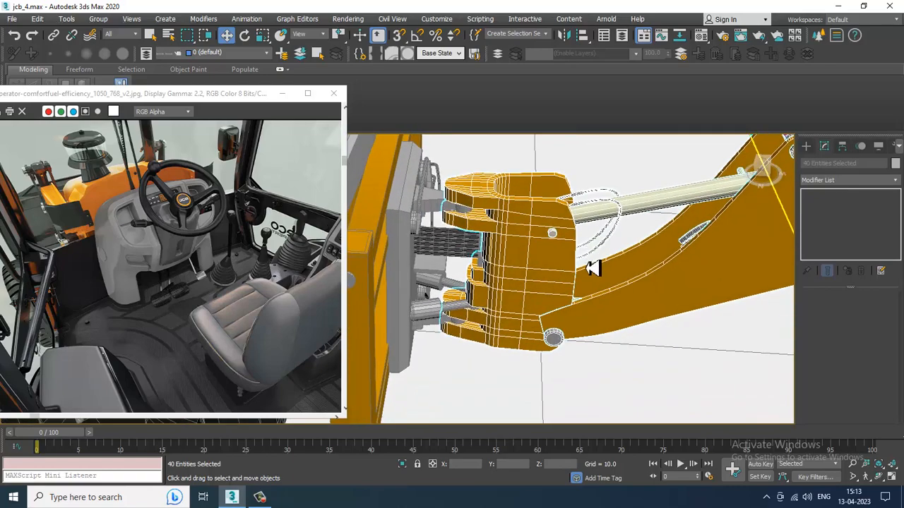
- Group the selected backhoe arm parts under the default group name
left_click(98, 19)
left_click(109, 35)
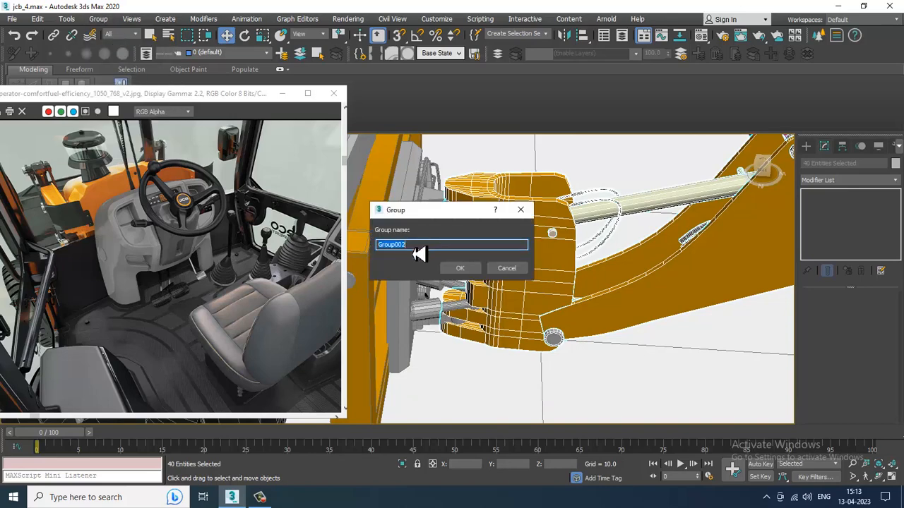
left_click(460, 271)
- Move only the backhoe arm group's pivot along X to about -158, at the swing joint on the rear frame
scroll(628, 277, "down", 4)
middle_click_drag(634, 278, 583, 269)
scroll(583, 269, "down", 3)
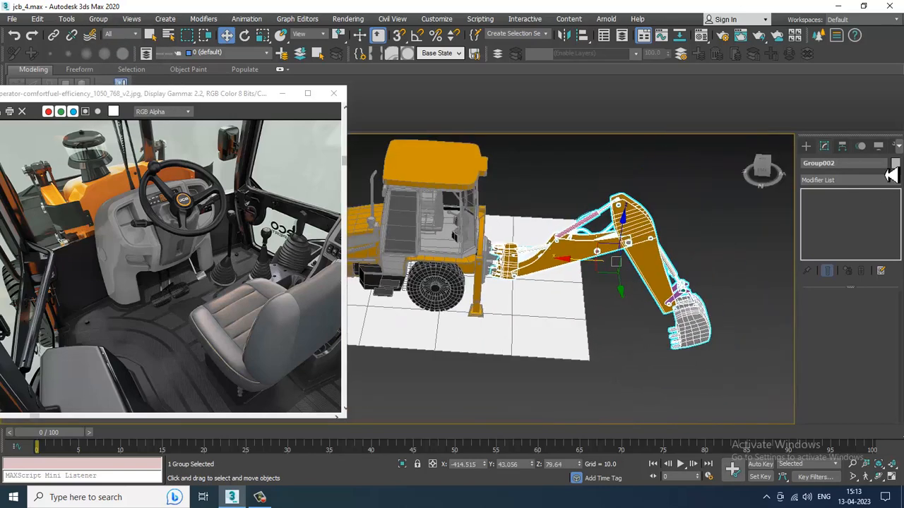
left_click(843, 147)
left_click(847, 224)
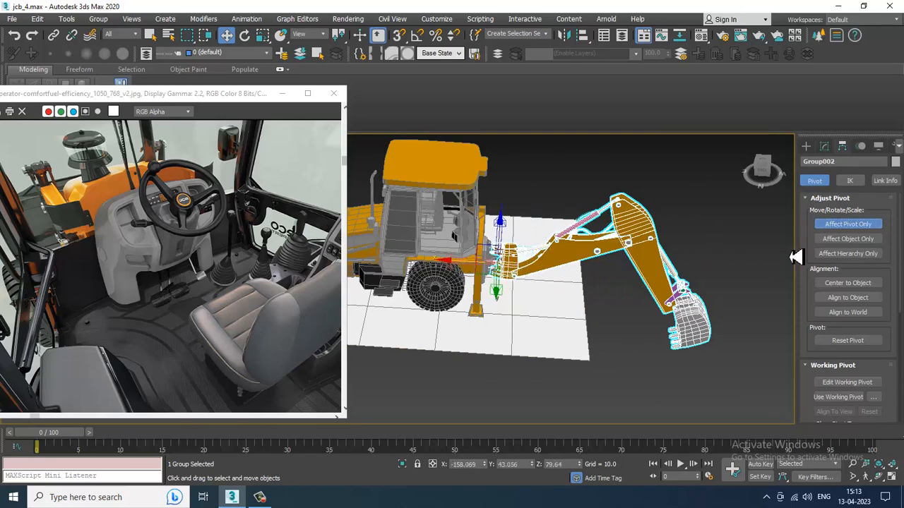
left_click(861, 226)
key("e")
left_click(863, 226)
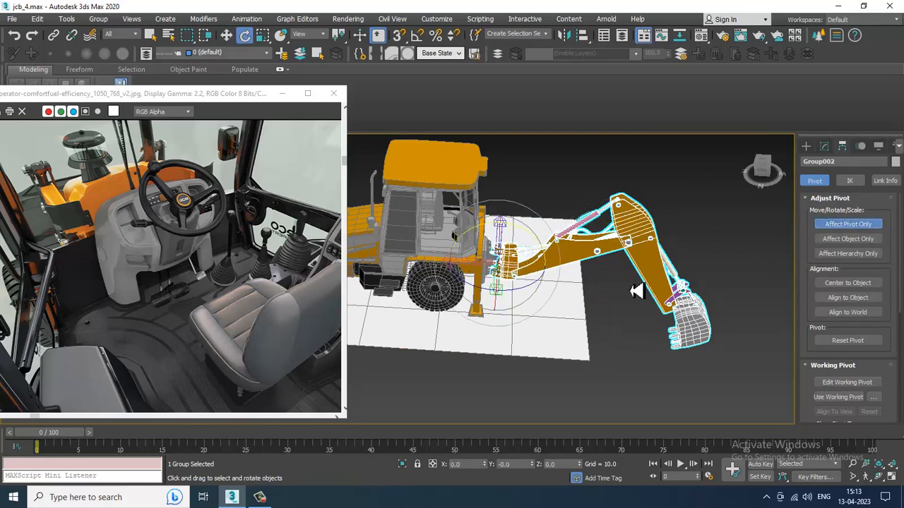
scroll(706, 276, "up", 3)
left_click(851, 225)
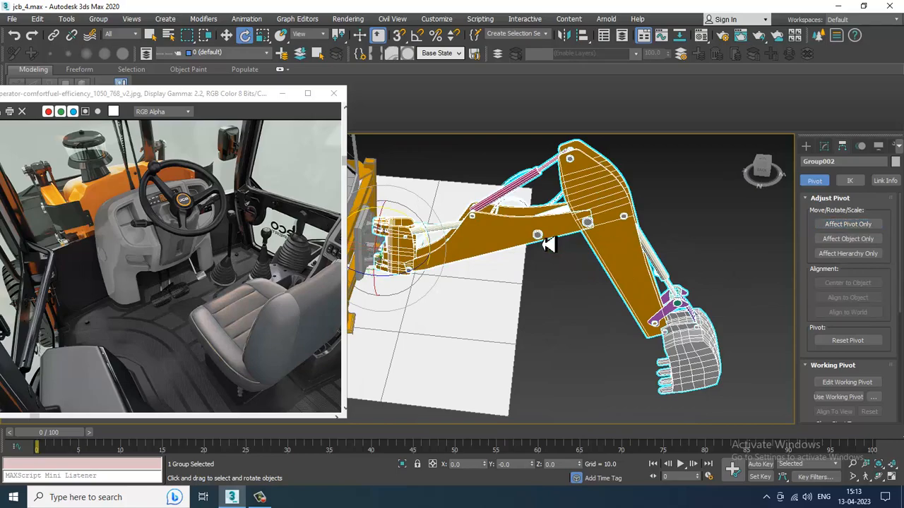
- Rotate the backhoe arm group about Z by about -27.7 degrees around its swing joint
middle_click_drag(397, 291, 459, 292)
left_click_drag(464, 286, 432, 290)
middle_click_drag(452, 274, 597, 279, "alt")
scroll(593, 276, "up", 5)
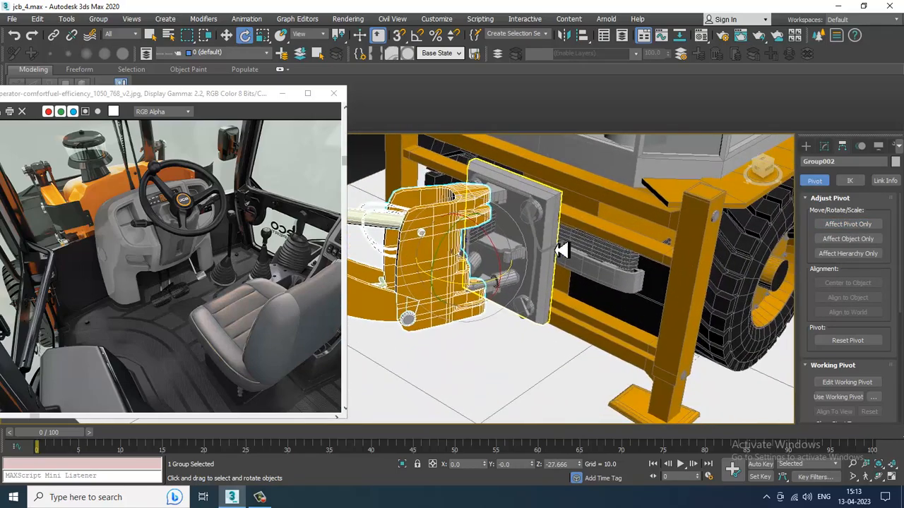
middle_click_drag(563, 250, 565, 286, "alt")
scroll(528, 254, "down", 5)
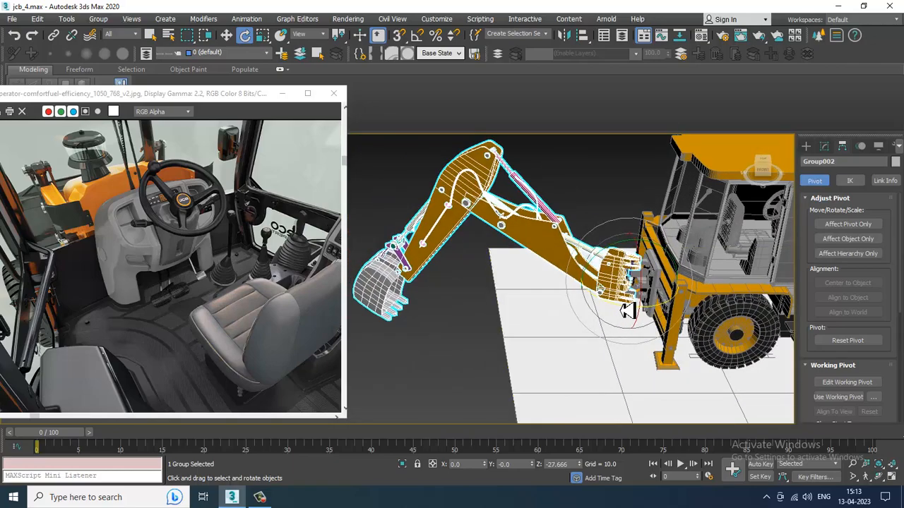
- Swing the backhoe arm group further about the vertical axis and inspect its fit at the rear frame's swing joint
left_click_drag(628, 311, 611, 308)
middle_click_drag(613, 308, 561, 297, "alt")
scroll(555, 283, "up", 6)
middle_click_drag(566, 246, 616, 268, "alt")
scroll(607, 237, "down", 4)
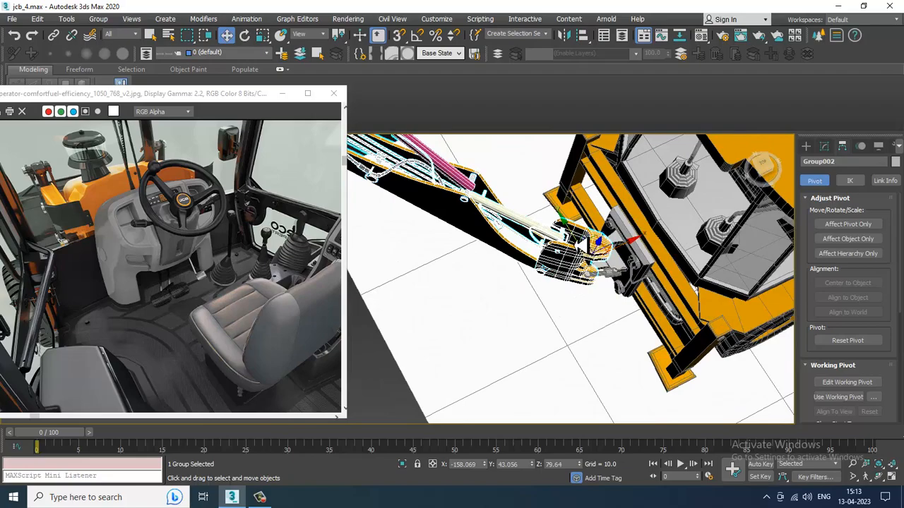
- Move the backhoe arm group to about X -156.1 and Y 48.8, fitting its bracket to the rear frame's swing joint
left_click_drag(582, 245, 576, 240)
scroll(629, 260, "up", 2)
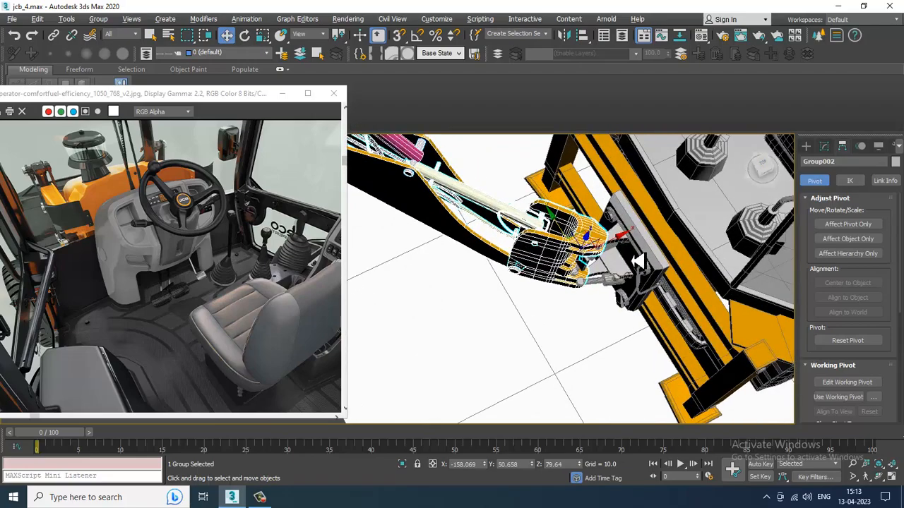
middle_click_drag(638, 262, 562, 233, "alt")
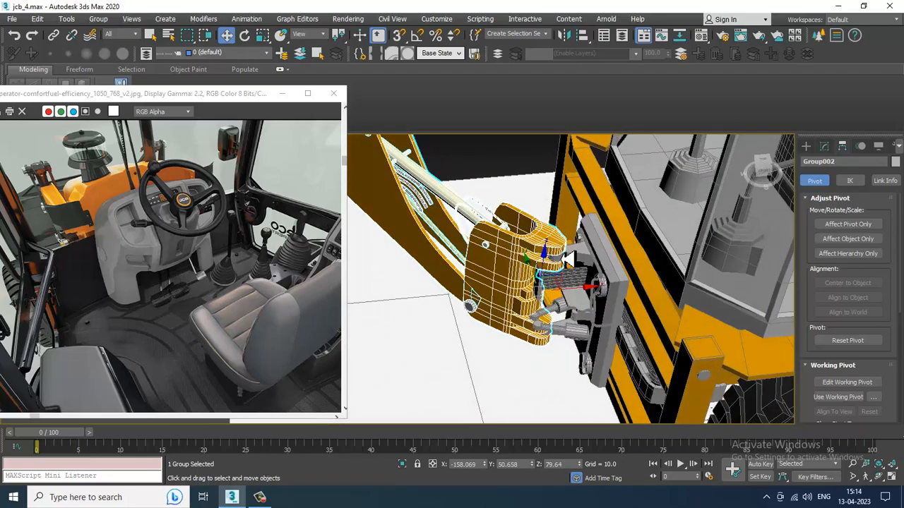
middle_click_drag(567, 280, 560, 289, "alt")
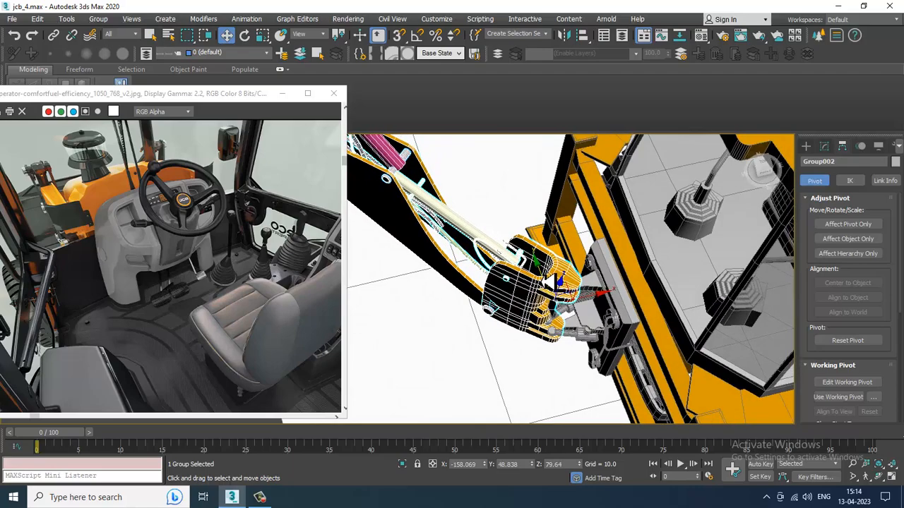
middle_click_drag(600, 306, 621, 265, "alt")
scroll(587, 318, "down", 4)
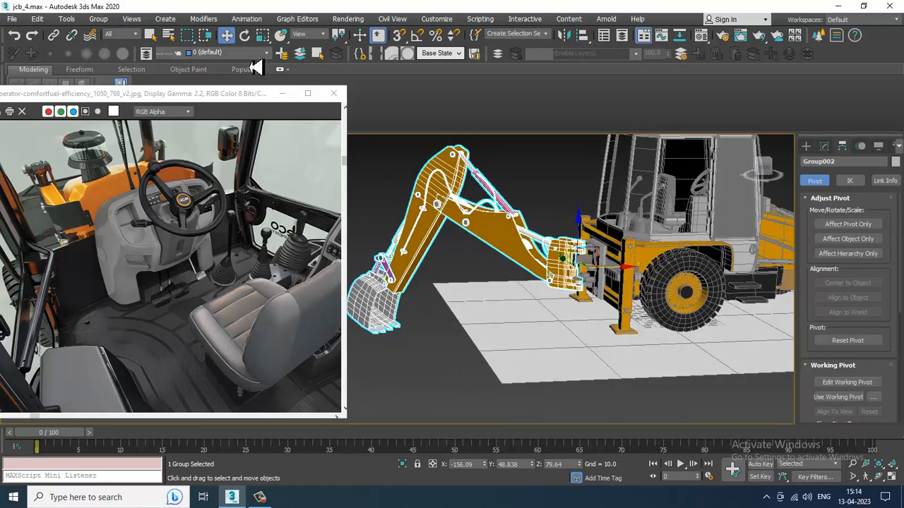
- Minimize the cab reference photo, deselect the backhoe arm group and inspect the whole loader from the side in Expert Mode
left_click(284, 97)
middle_click_drag(507, 314, 438, 297, "alt")
left_click(384, 206)
scroll(515, 303, "up", 3)
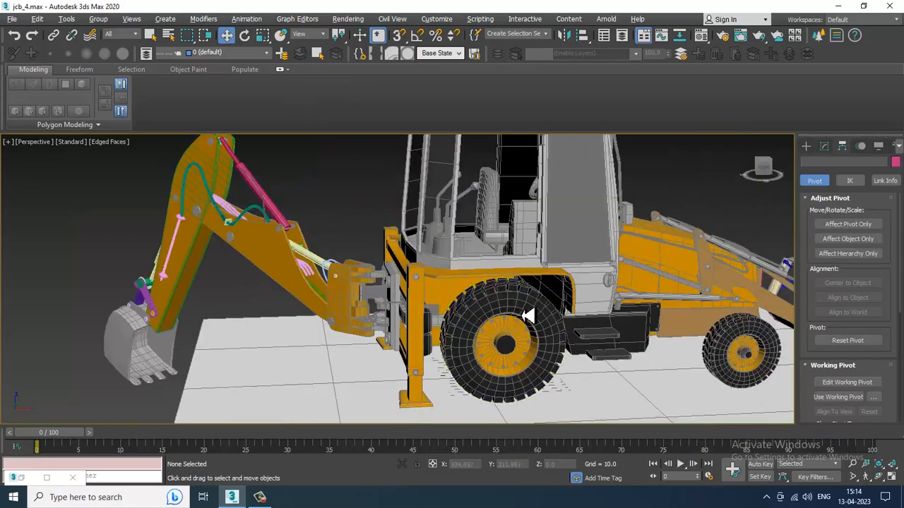
middle_click_drag(528, 315, 575, 290, "alt")
key("ctrl+x")
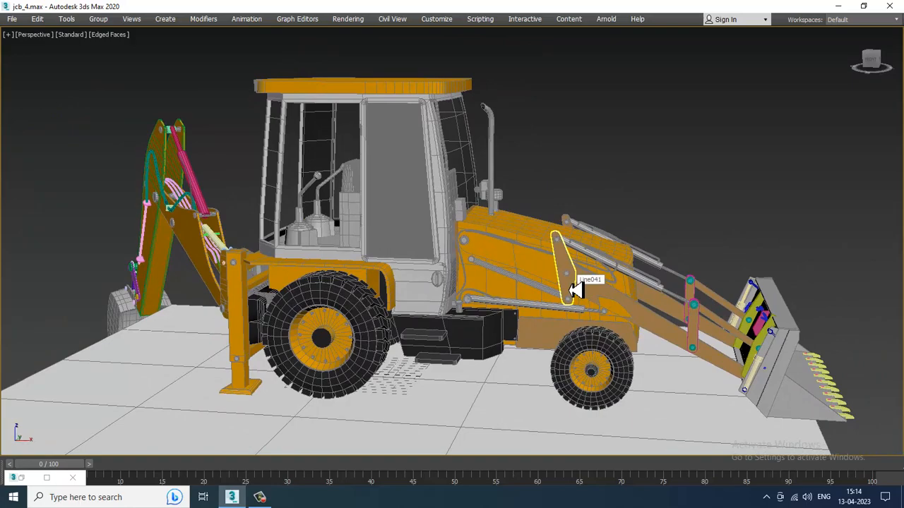